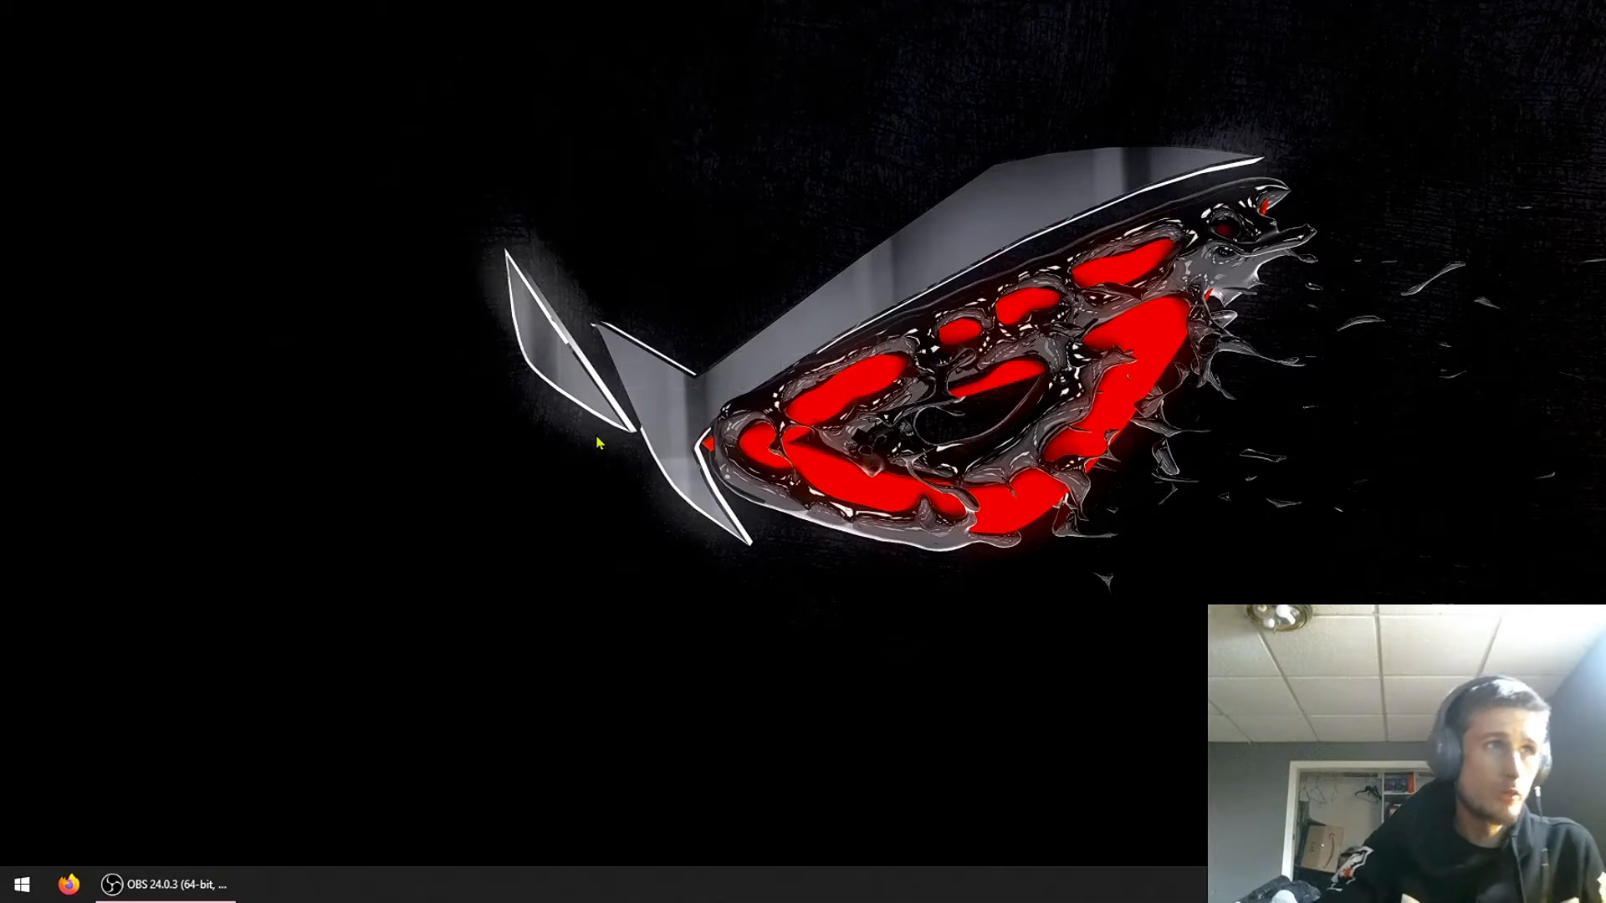
# Step: Open RamCache III to view its DRAM cache drive list and allocation, and close it again
pyautogui.click(22, 885)
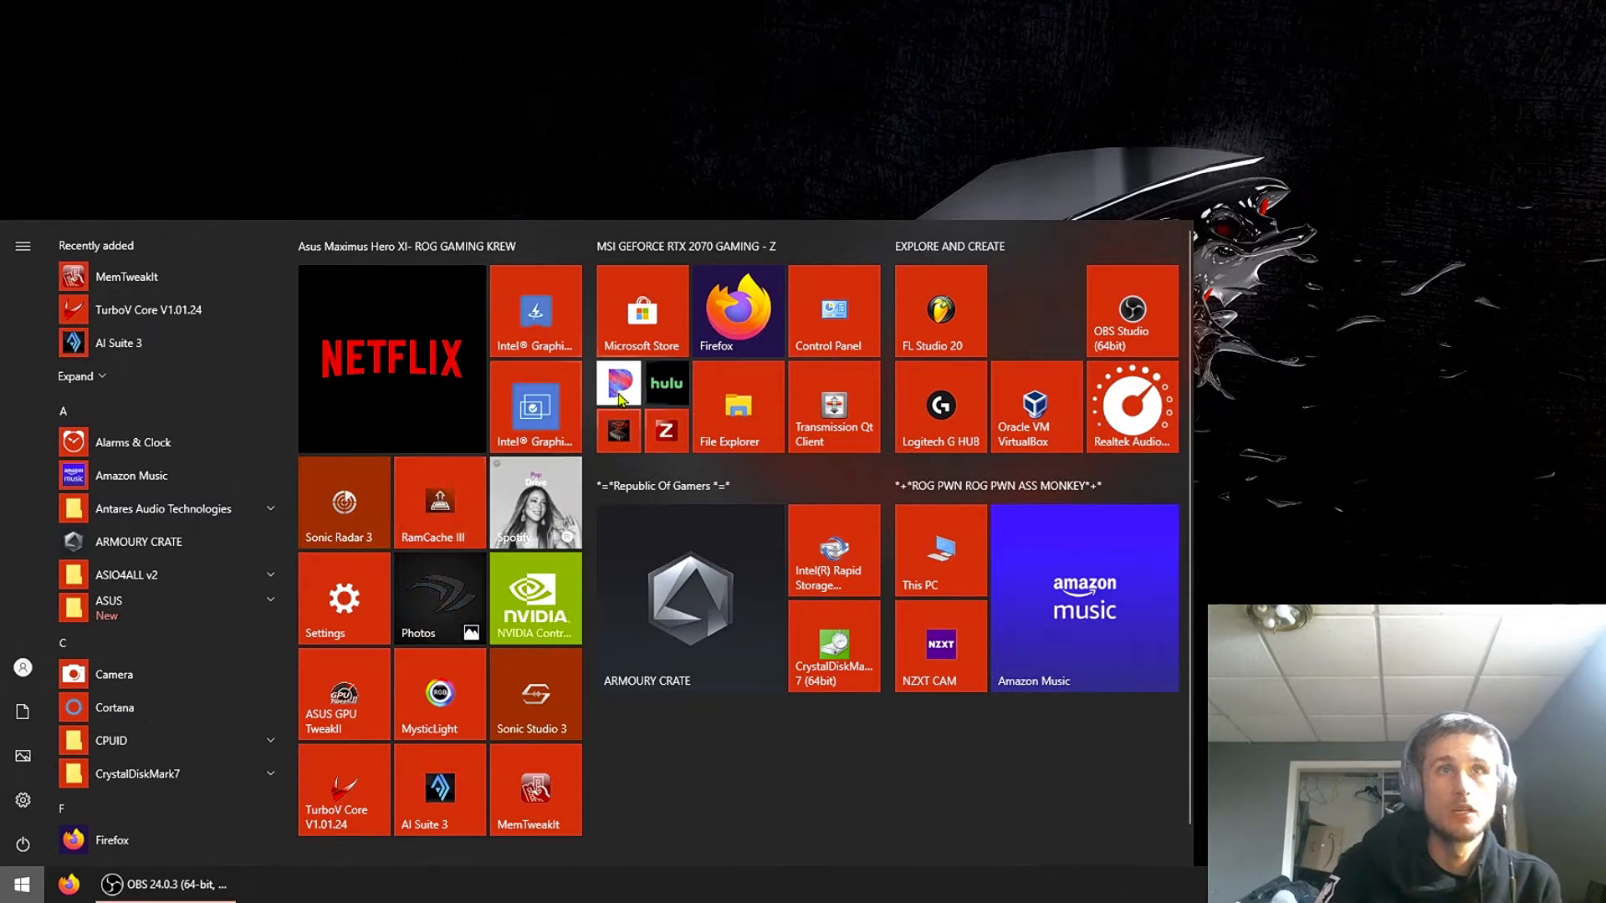
pyautogui.click(431, 495)
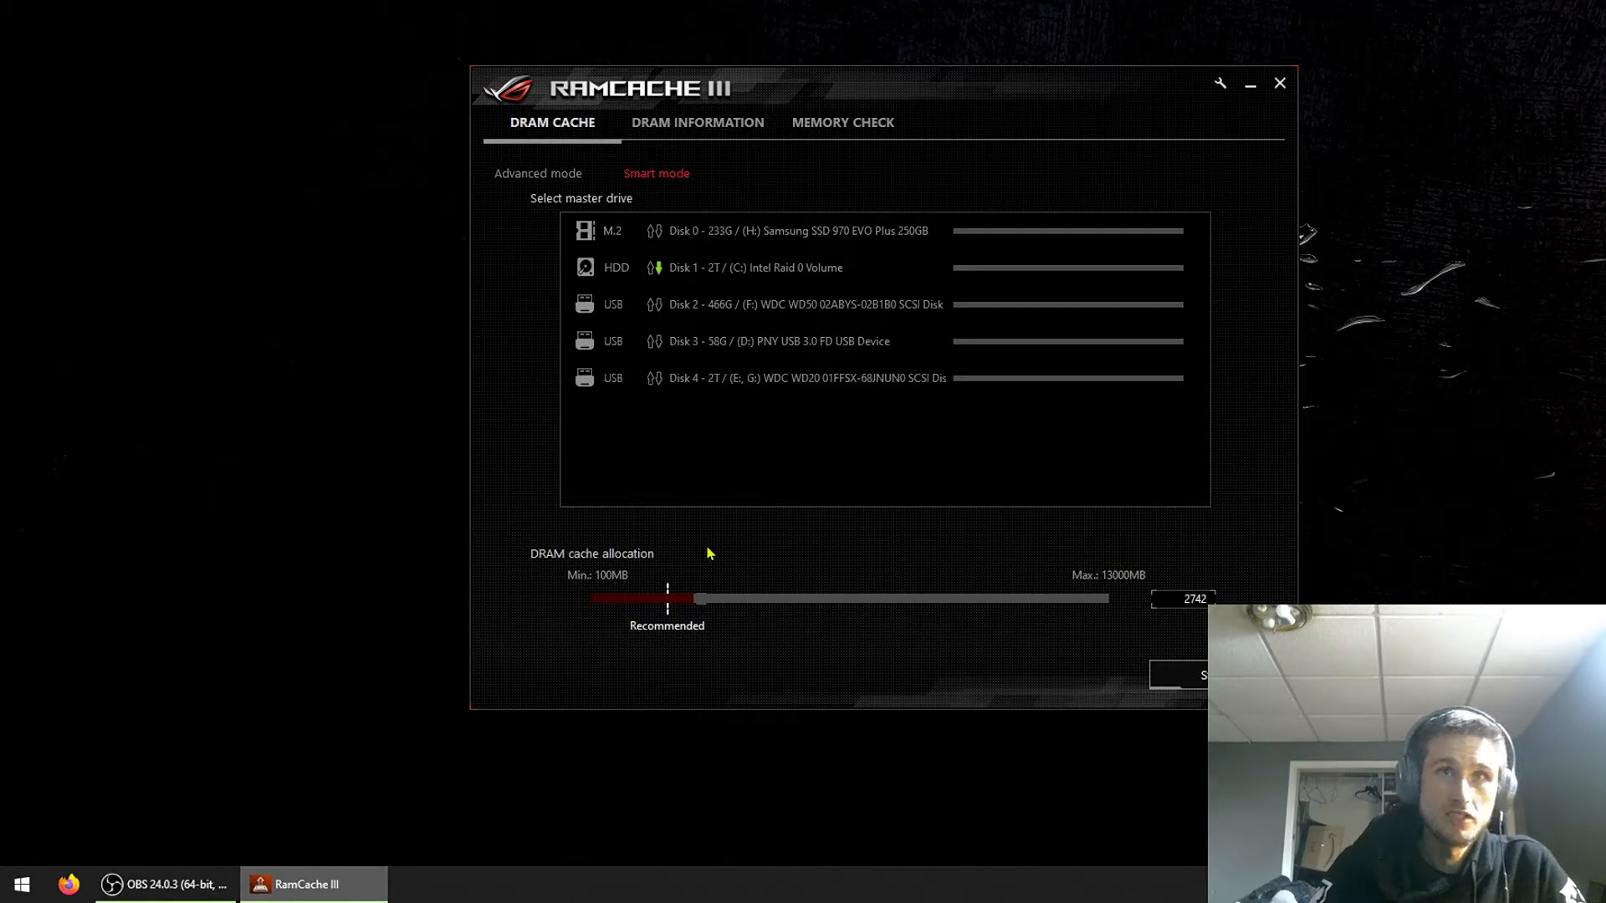
pyautogui.click(1279, 82)
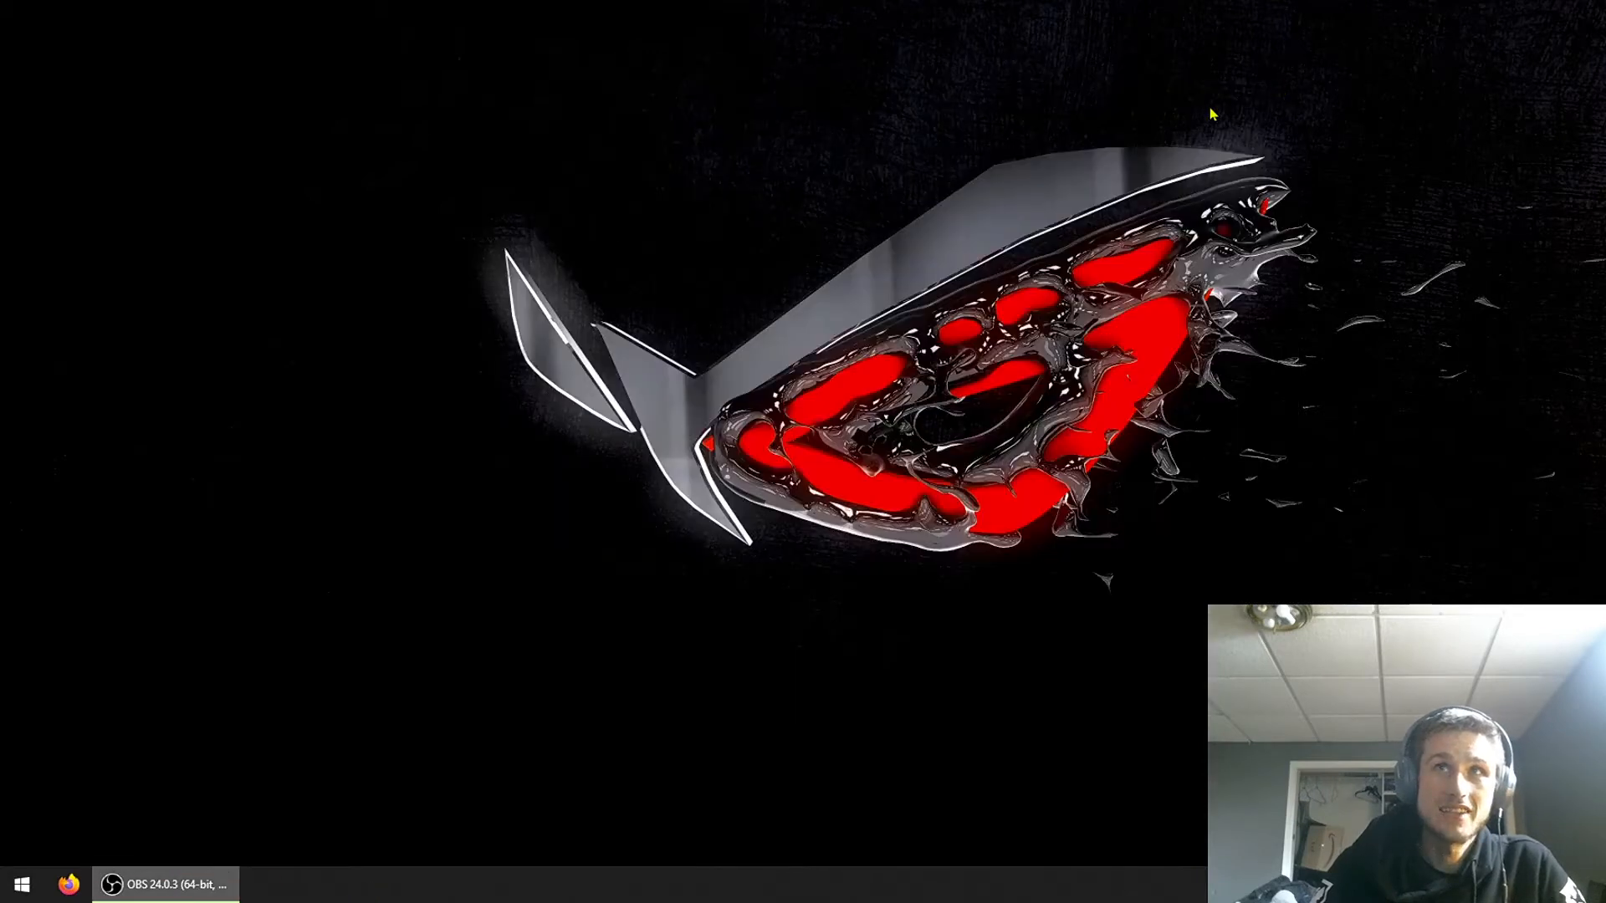
# Step: Open the properties of Local Disk (C:) from This PC
pyautogui.press('super+x')
pyautogui.click(93, 756)
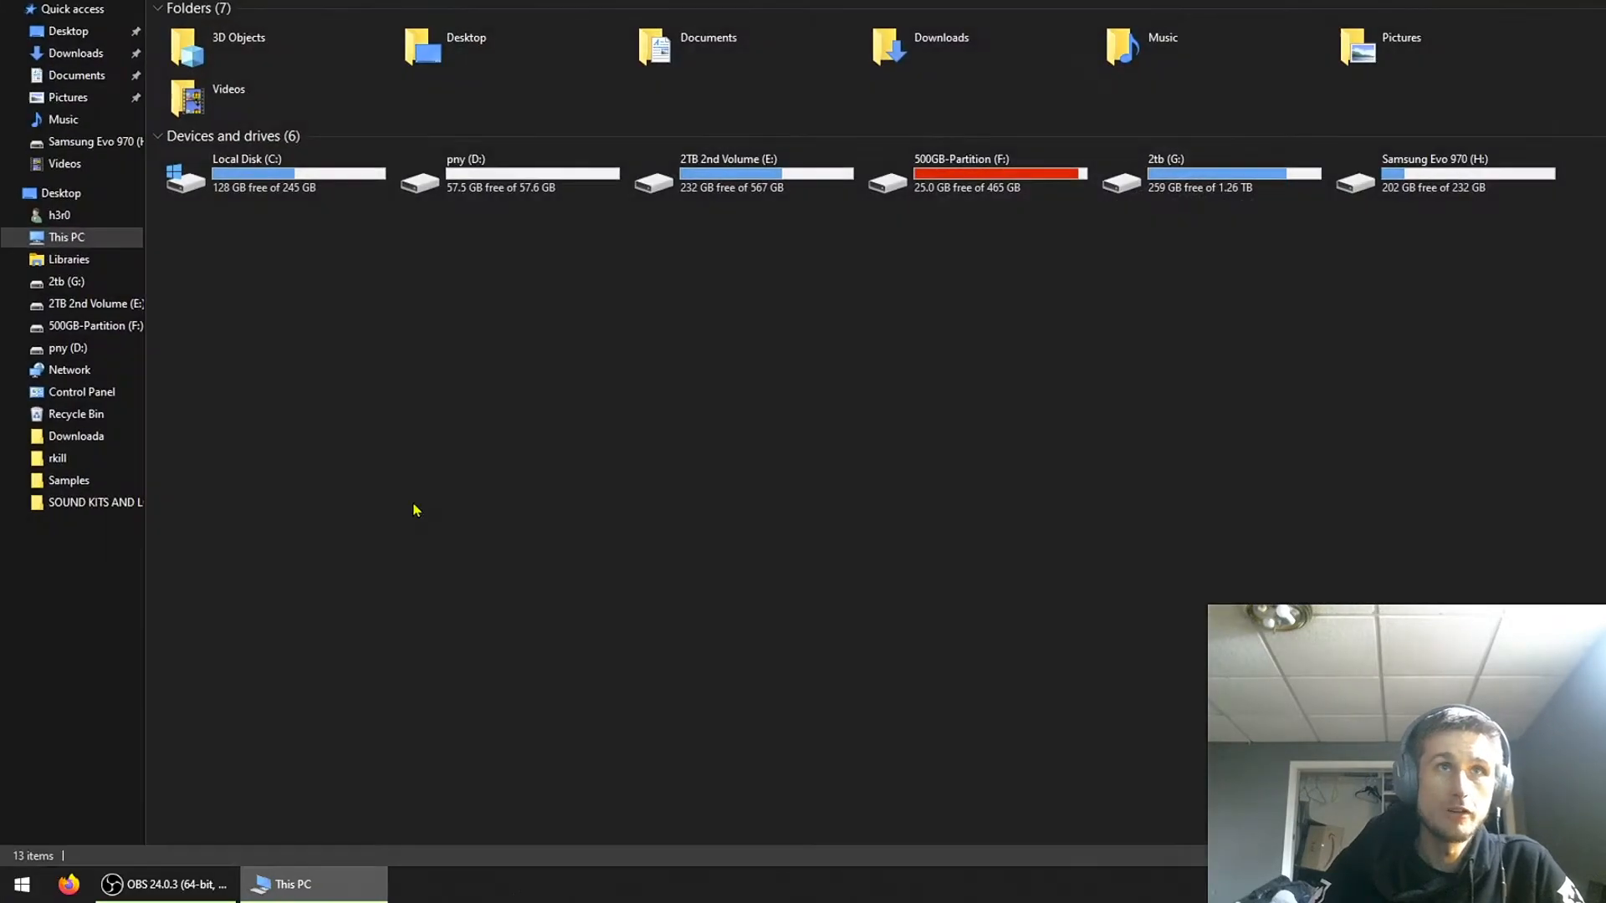
pyautogui.click(240, 194)
pyautogui.rightClick(240, 194)
pyautogui.click(317, 475)
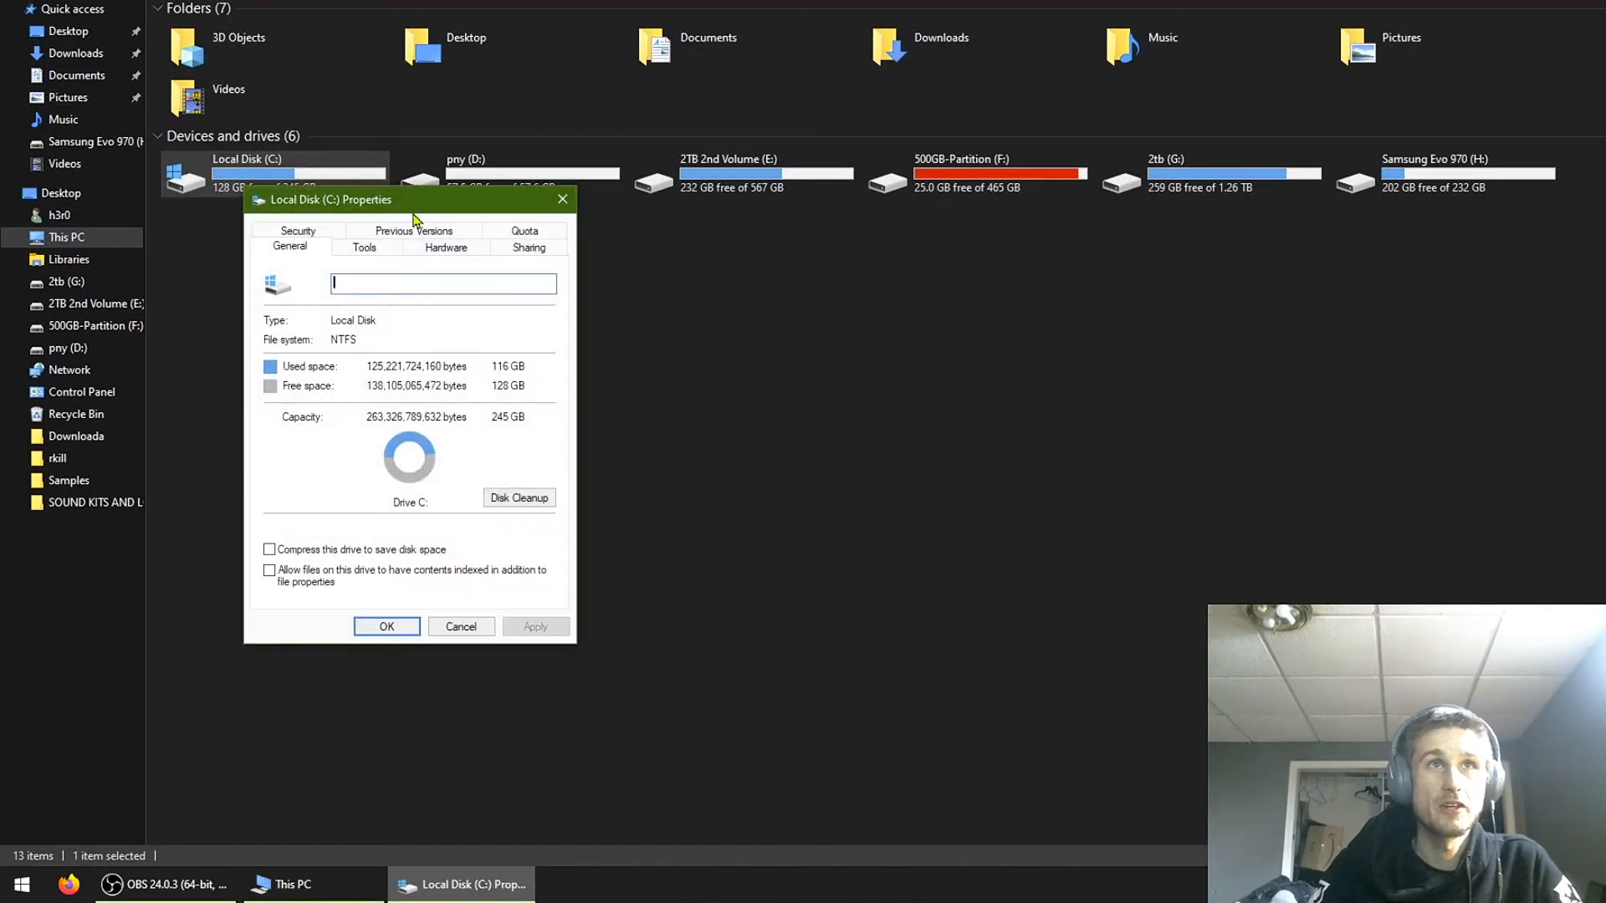
pyautogui.moveTo(405, 212); pyautogui.dragTo(402, 287)
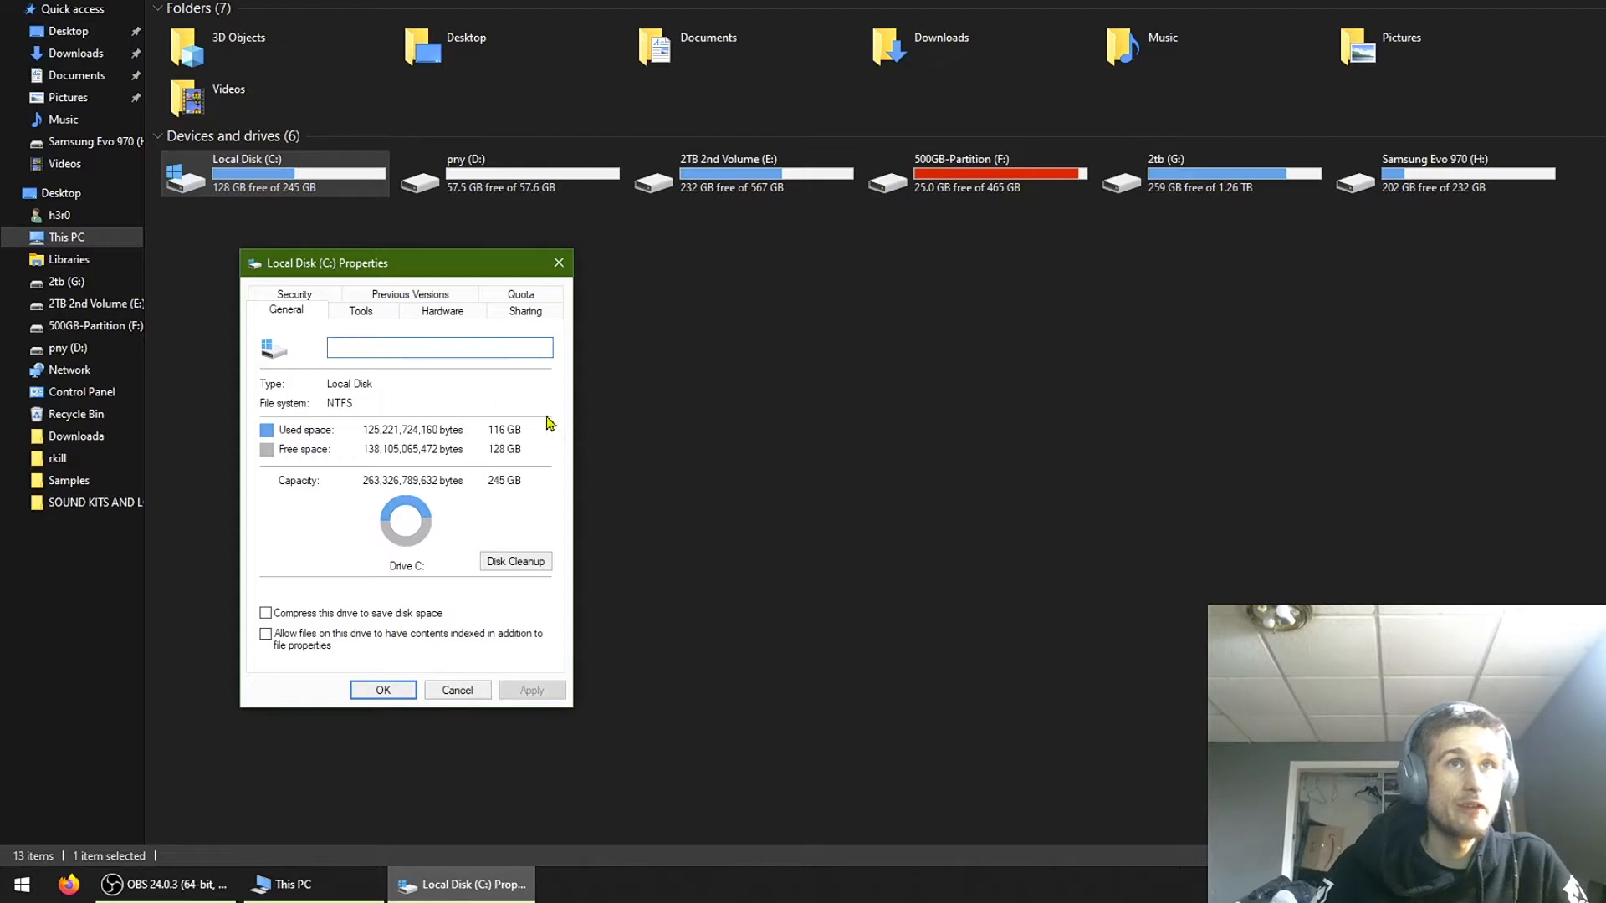
# Step: Optimize drive C: with the Optimize Drives tool, and close the drive's properties and File Explorer
pyautogui.click(364, 312)
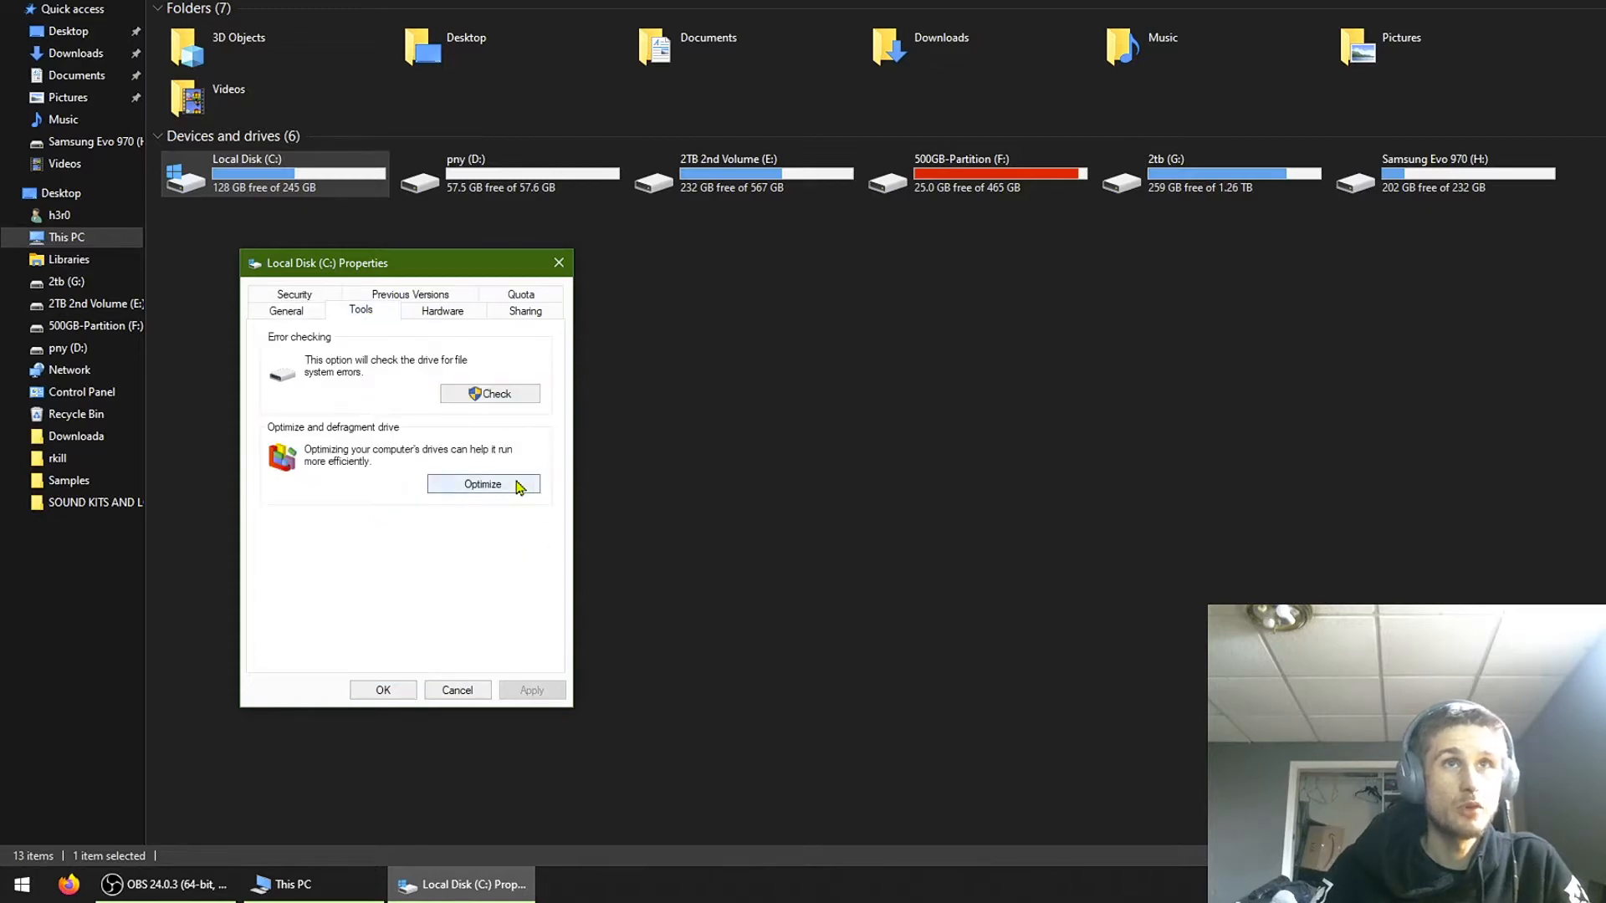
pyautogui.click(518, 483)
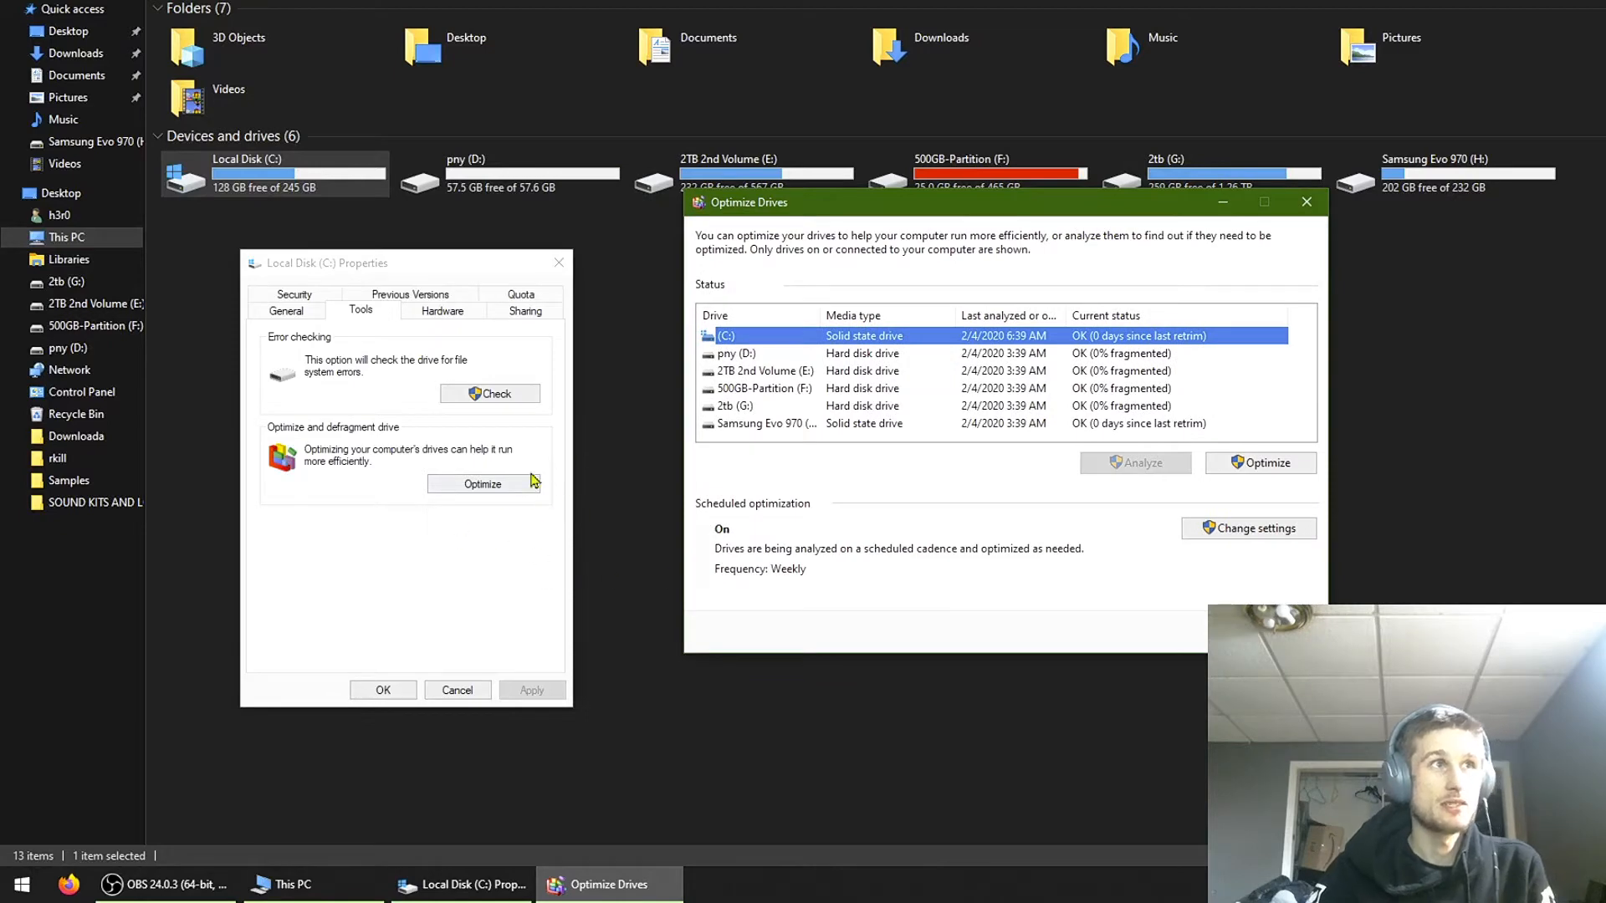
pyautogui.click(1261, 462)
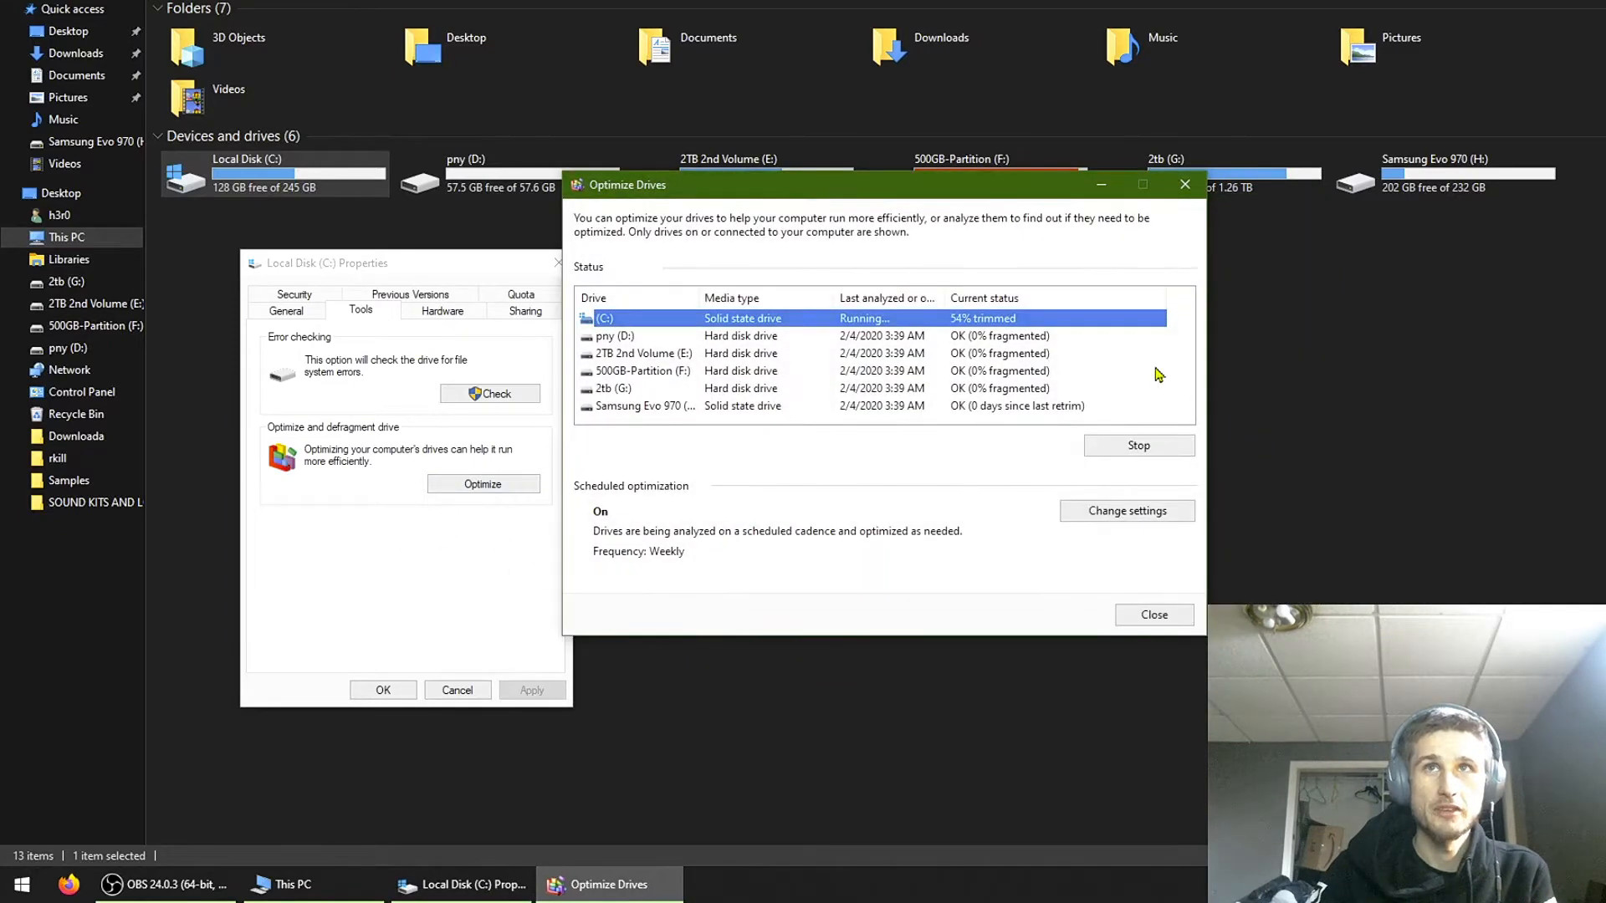
pyautogui.click(1191, 183)
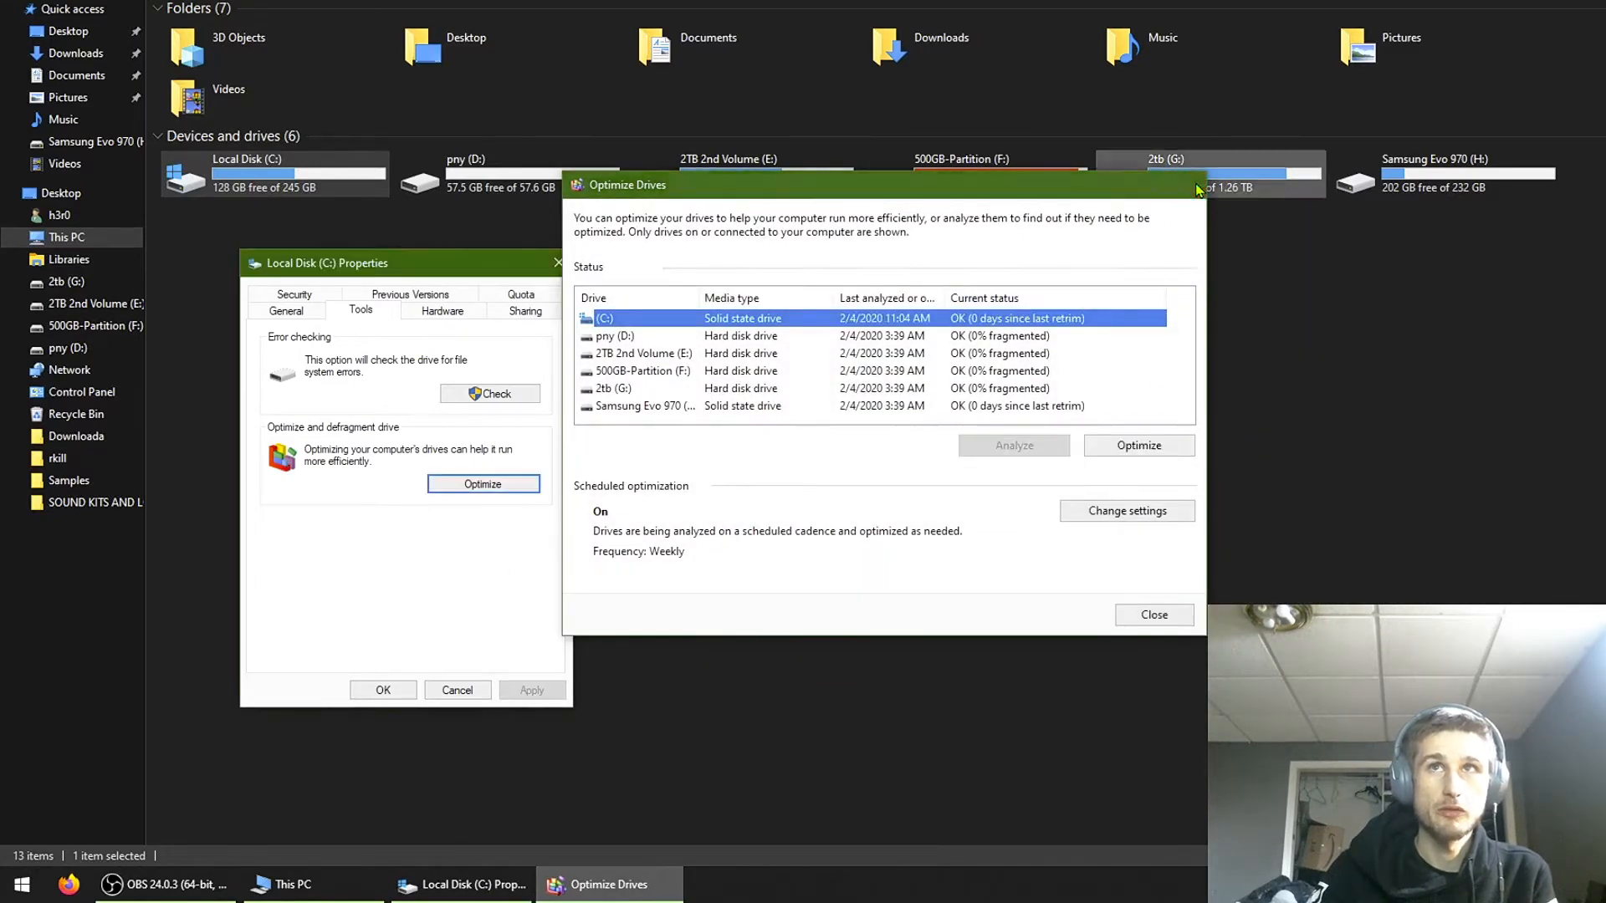
pyautogui.click(559, 263)
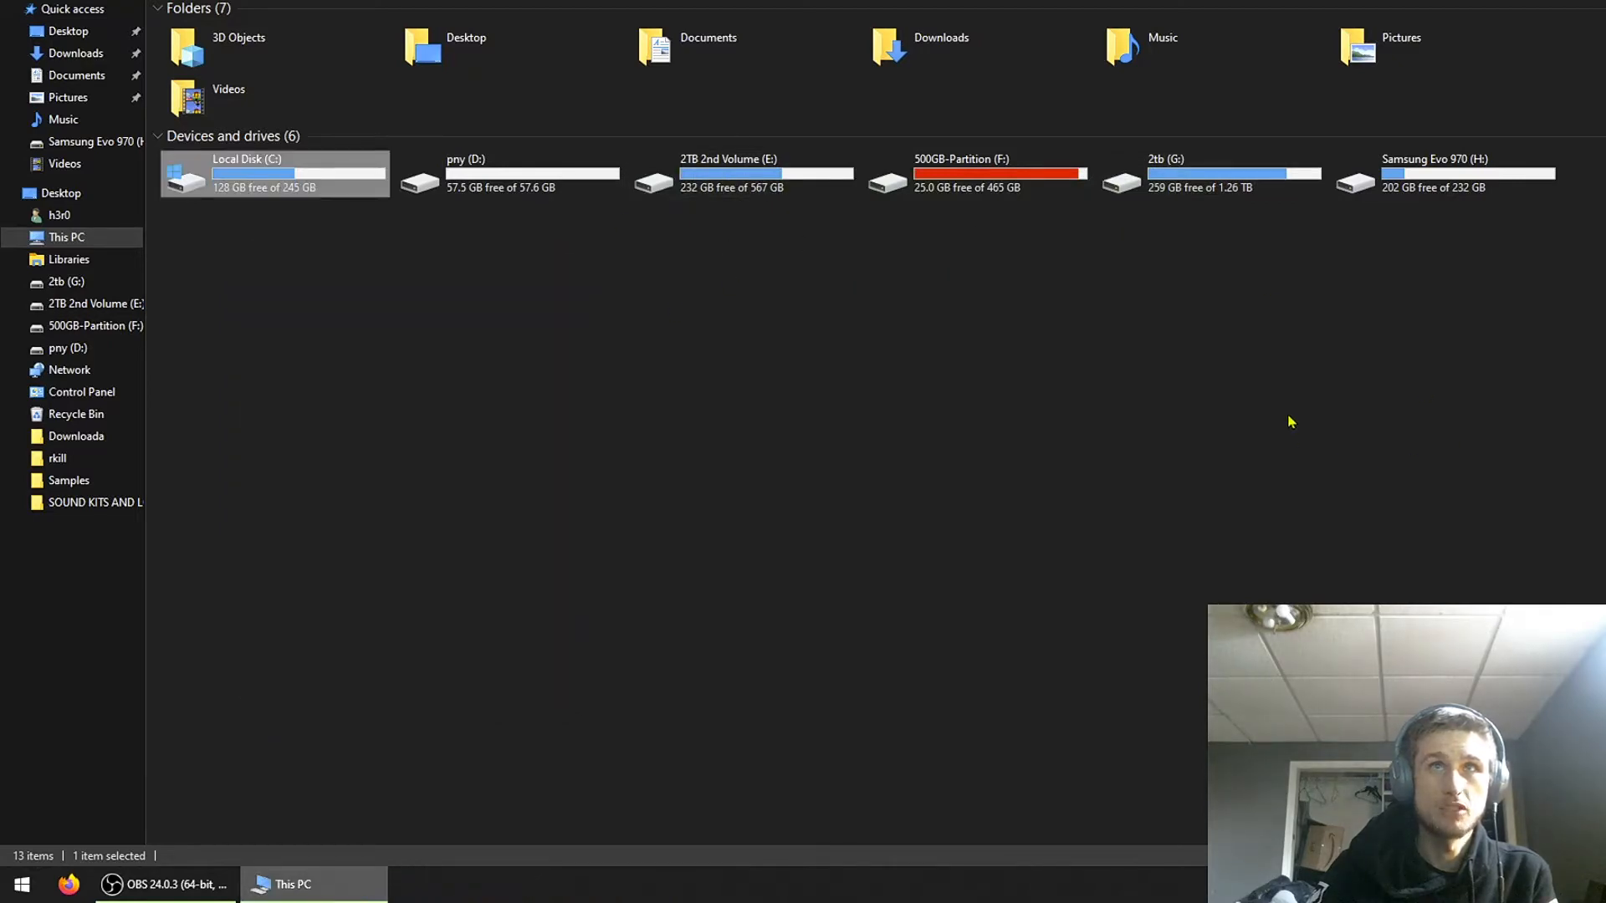
pyautogui.click(667, 360)
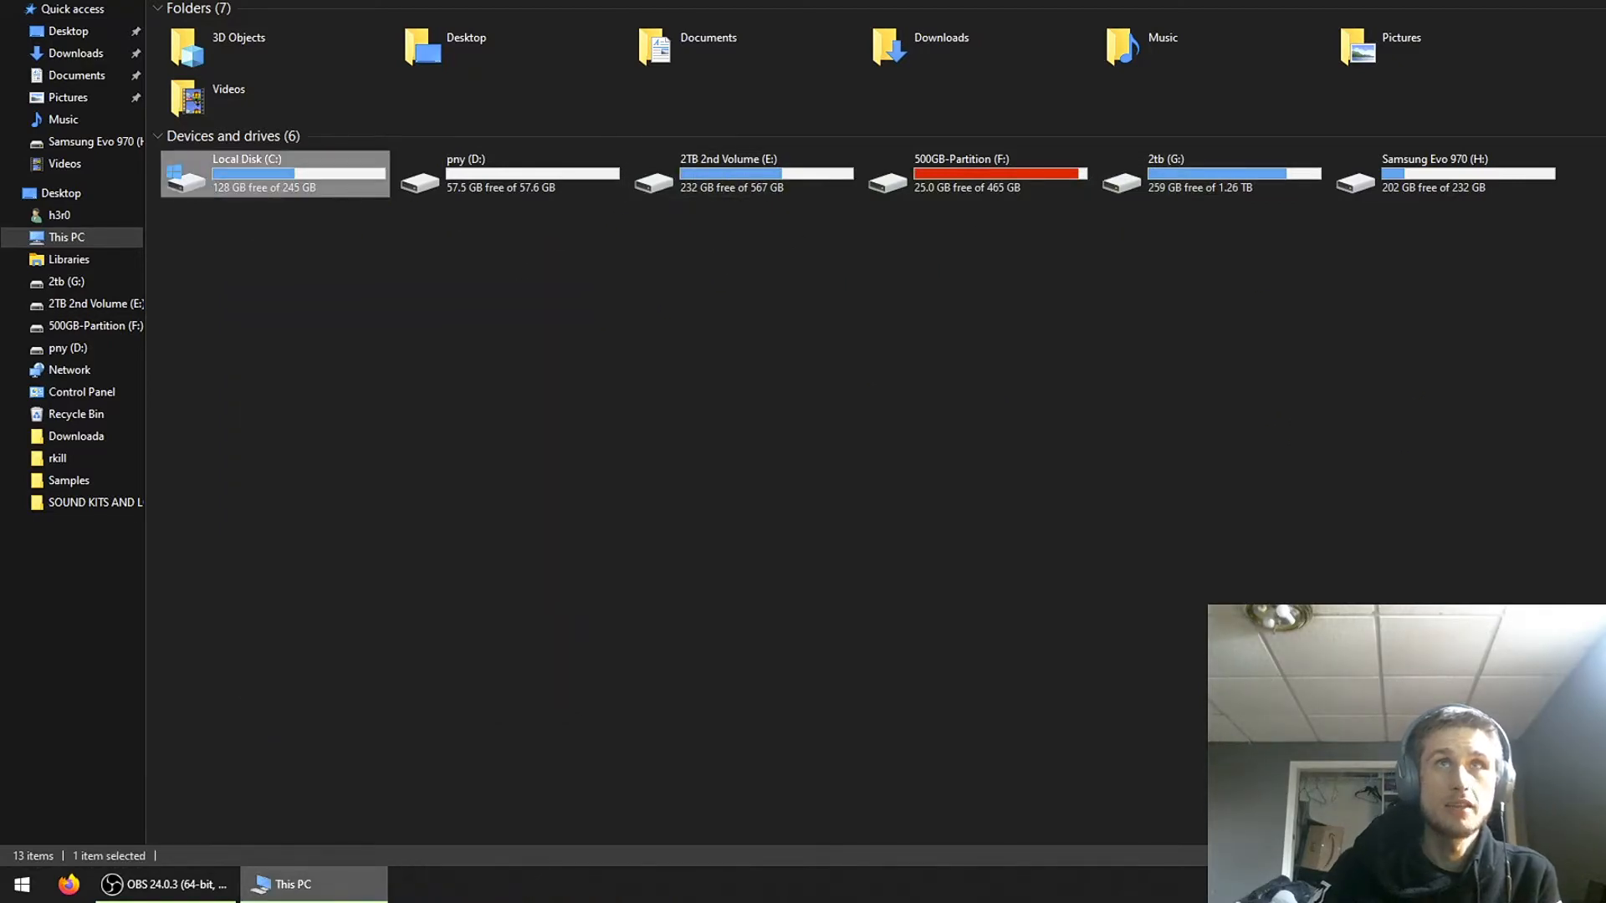
pyautogui.hotkey('alt', 'F4')
# Step: Open Intel Rapid Storage Technology and view its power and performance settings
pyautogui.press('super')
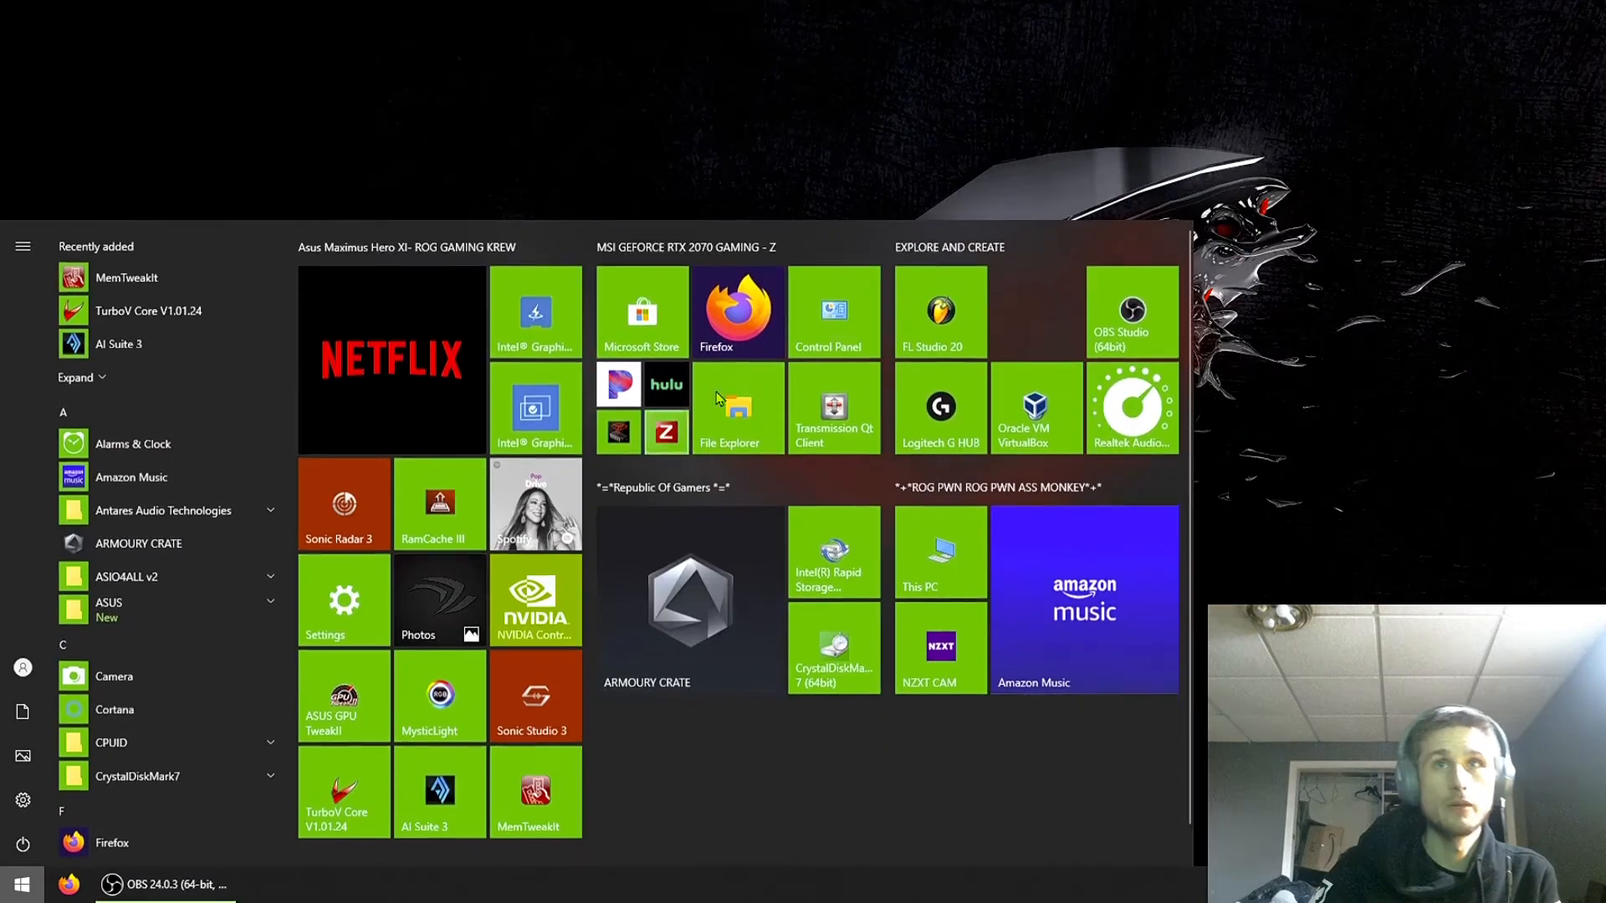
pyautogui.click(831, 577)
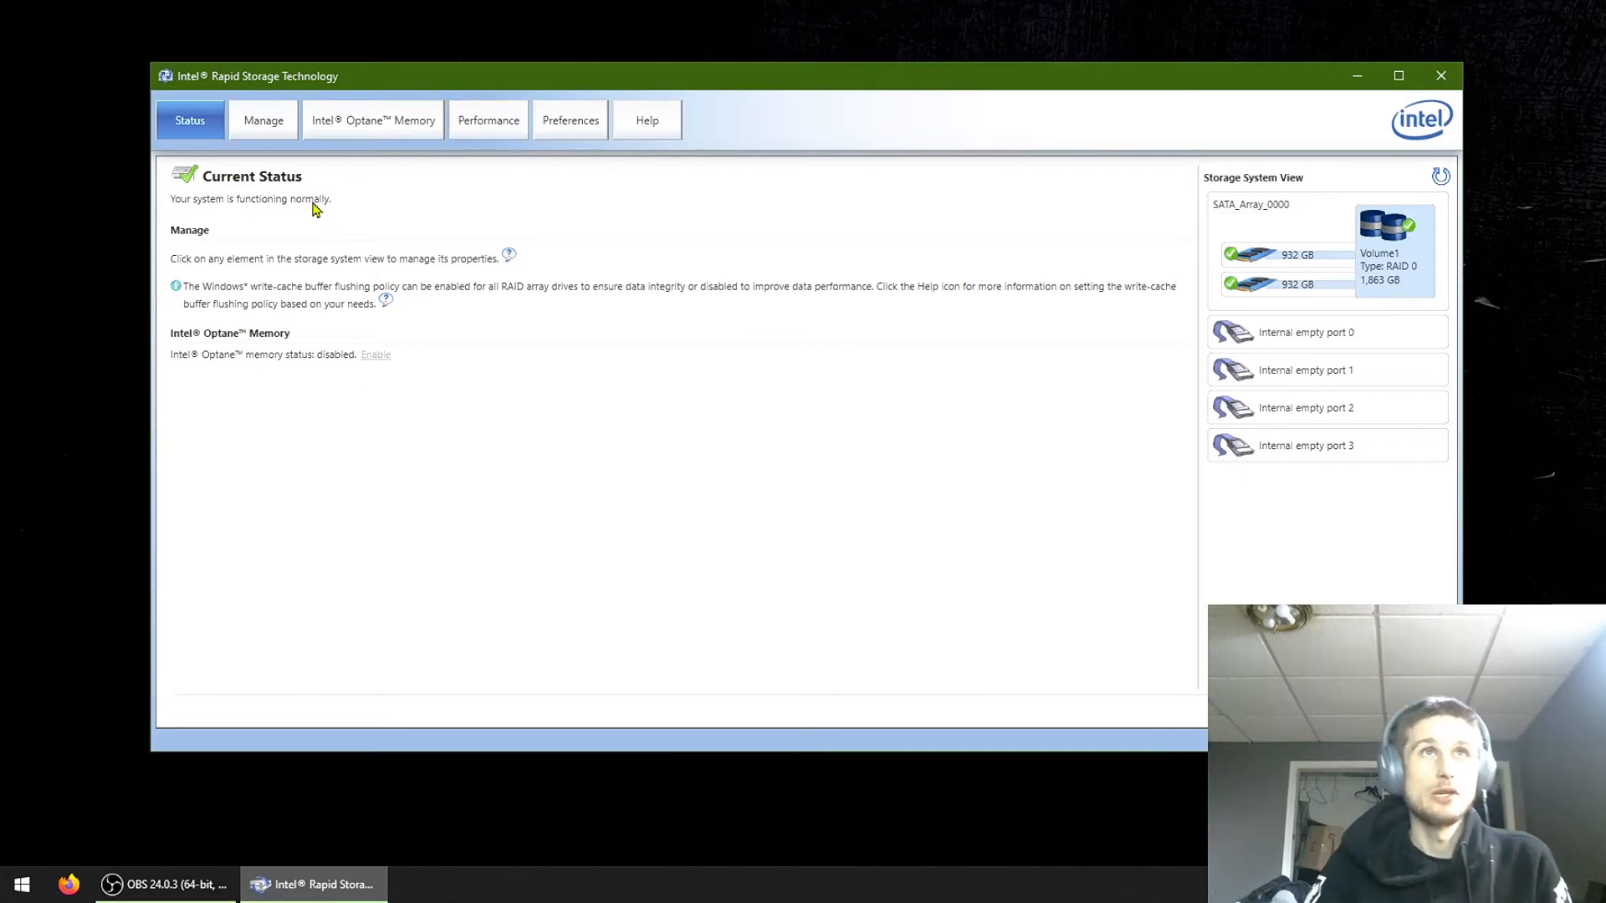
pyautogui.click(1398, 75)
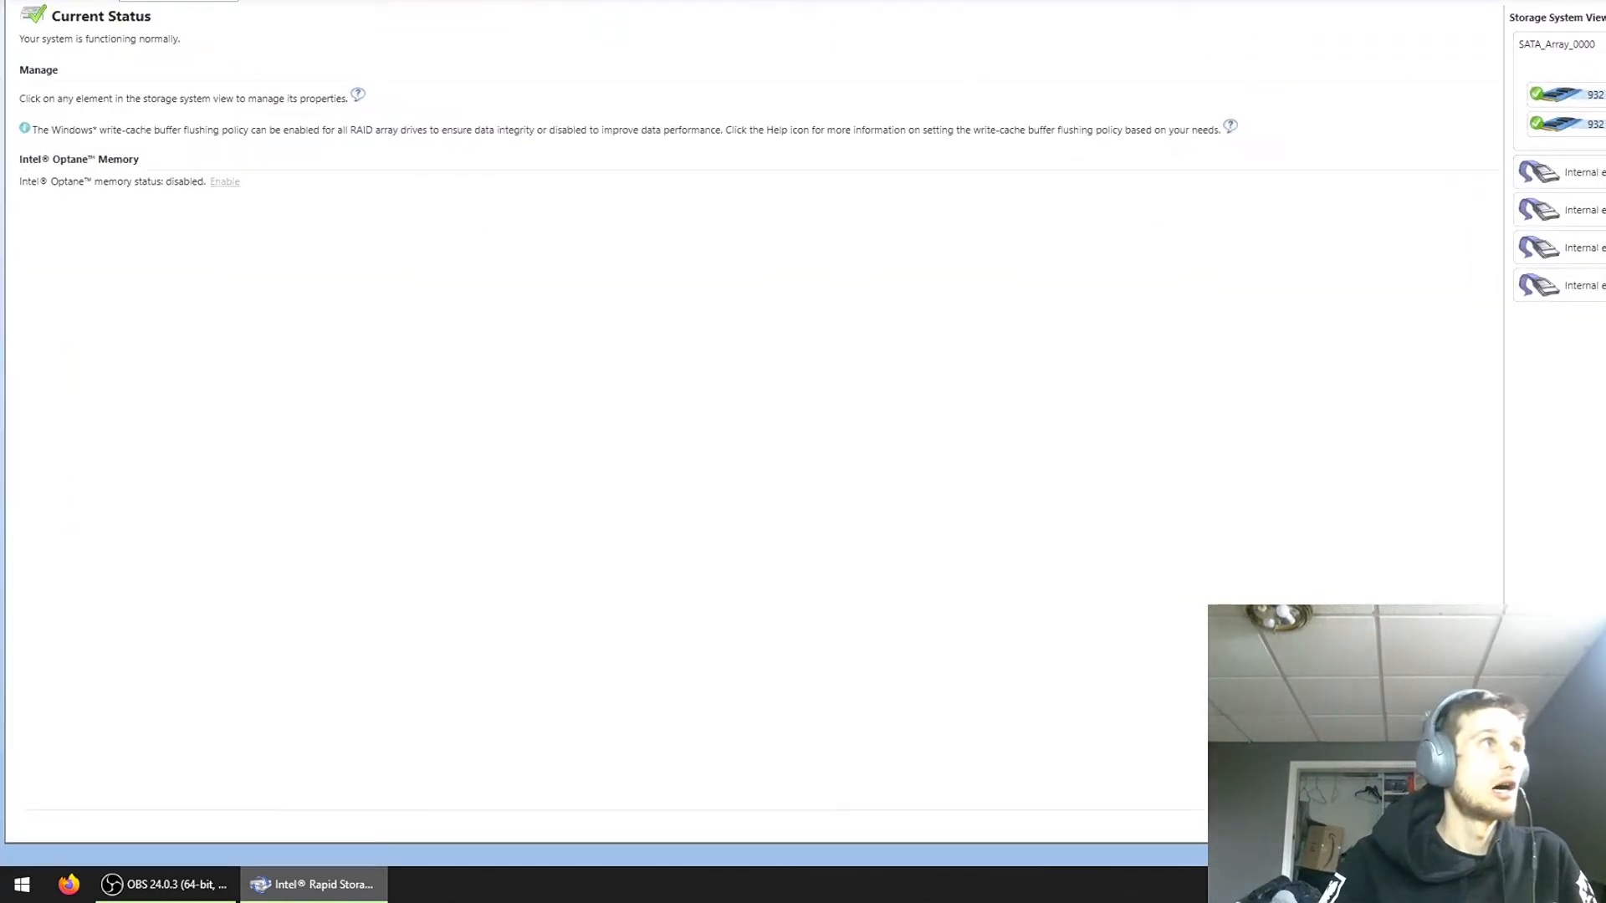
pyautogui.moveTo(278, 1); pyautogui.dragTo(325, 80)
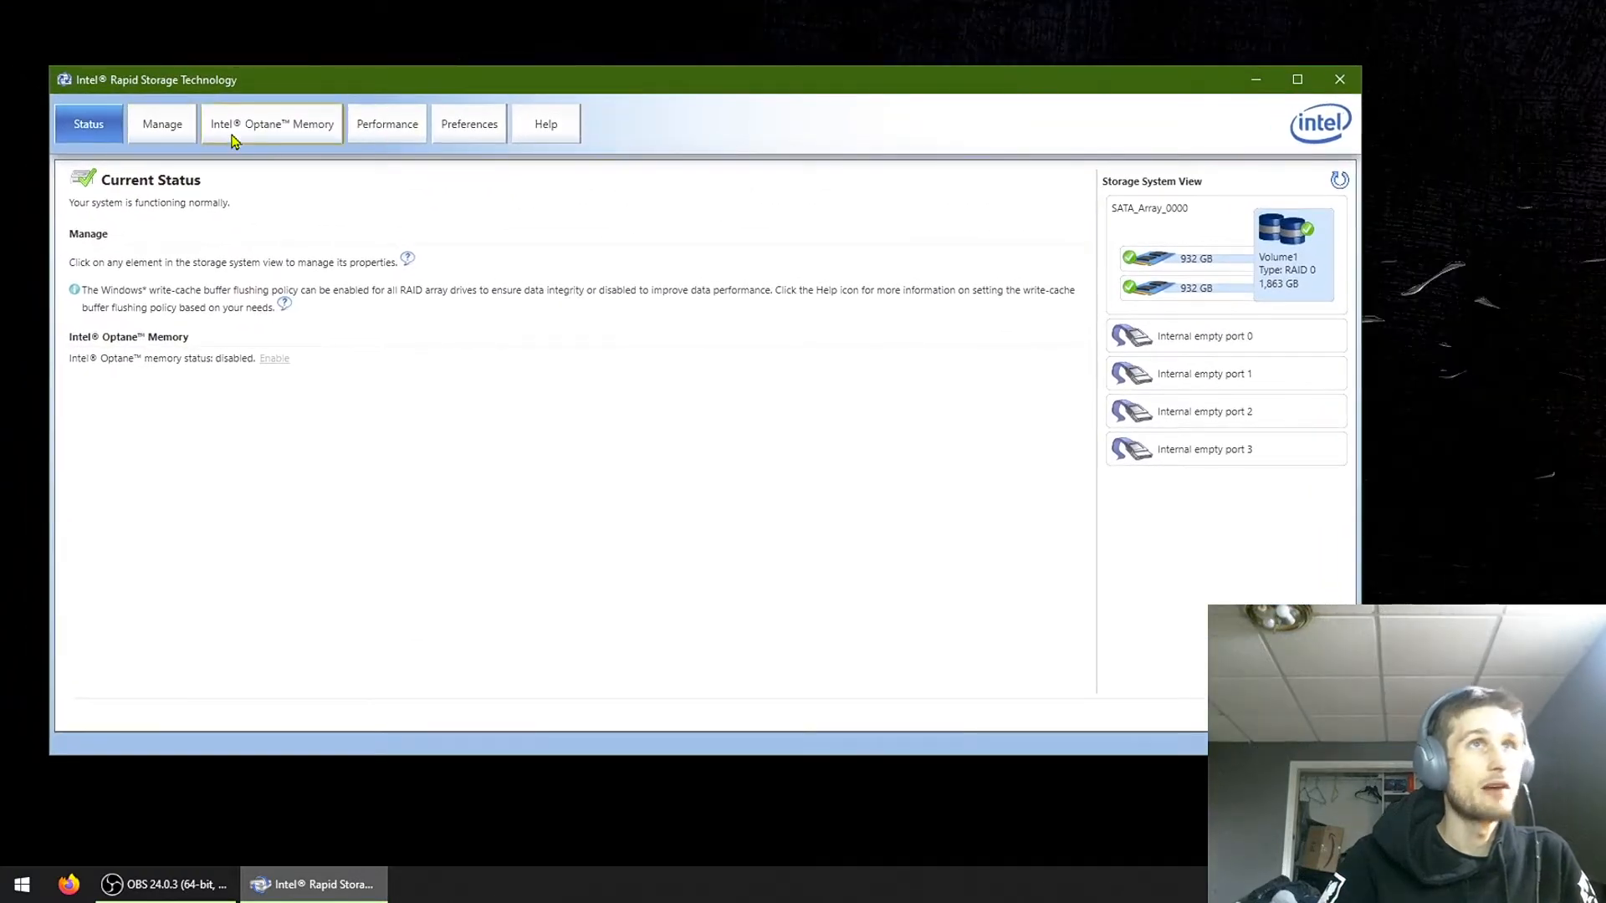
pyautogui.click(366, 130)
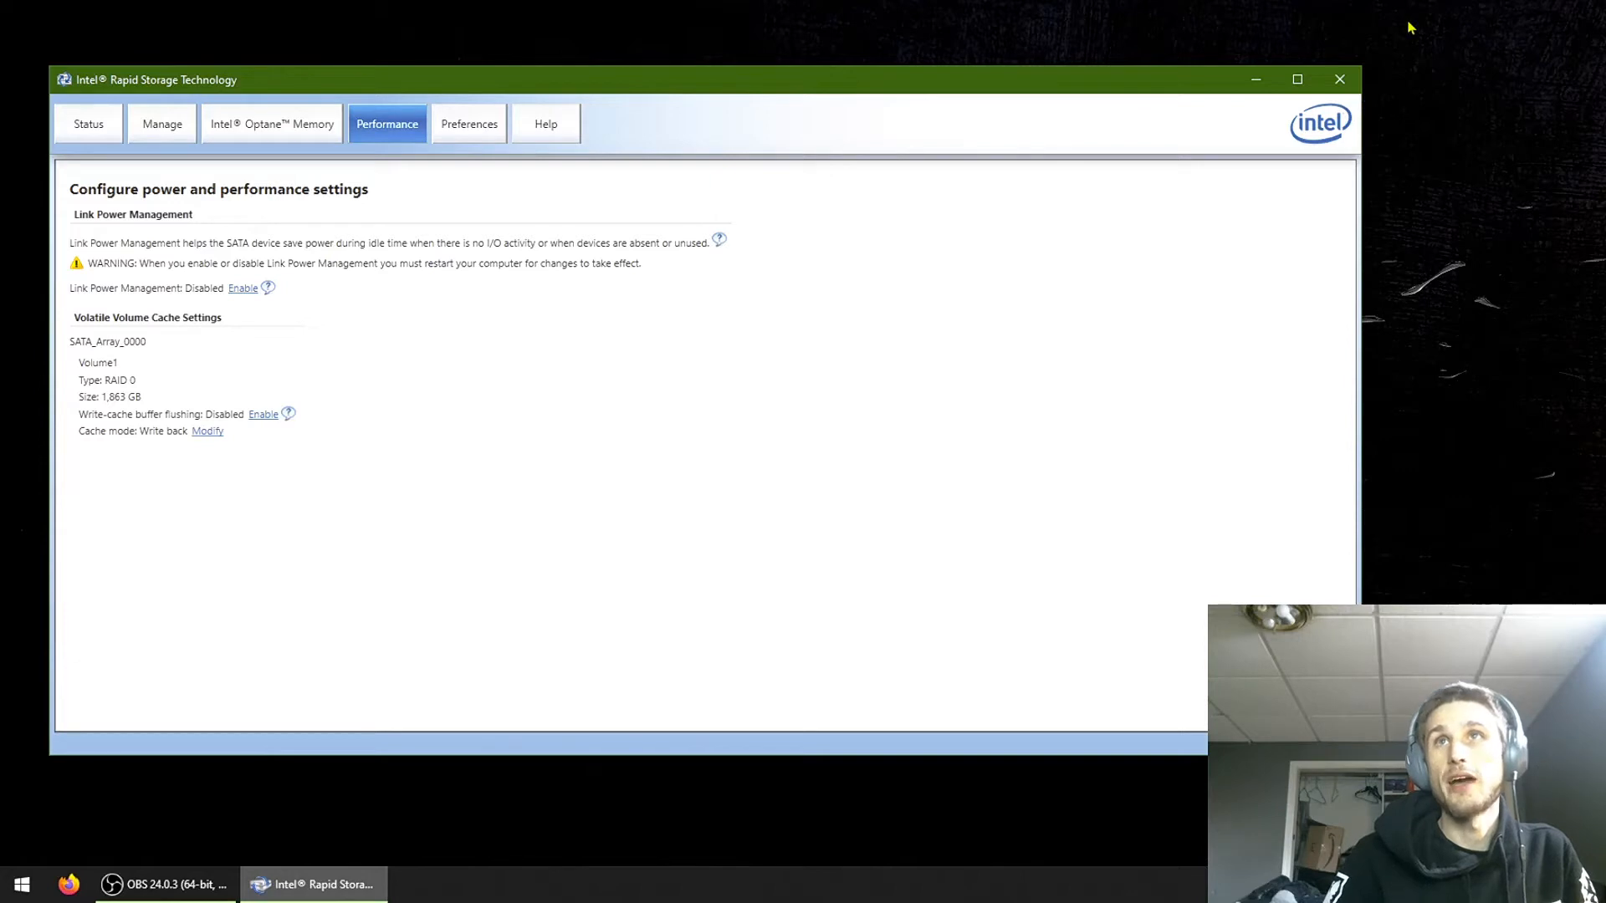
pyautogui.click(1365, 73)
pyautogui.moveTo(1362, 66); pyautogui.dragTo(1605, 0)
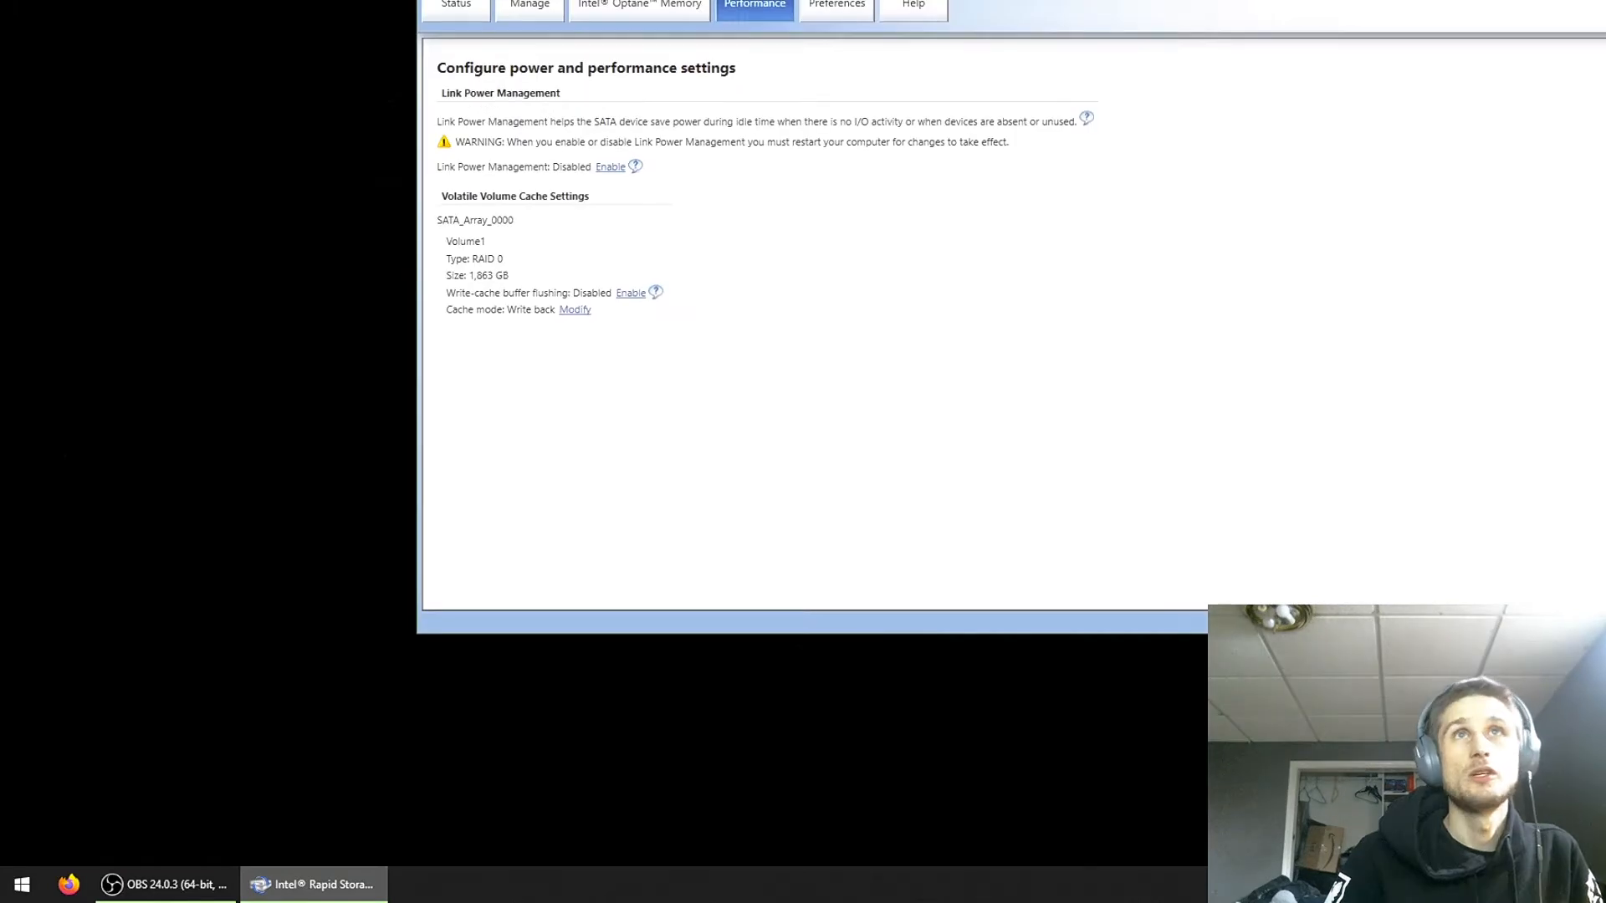
pyautogui.moveTo(1000, 0); pyautogui.dragTo(1001, 37)
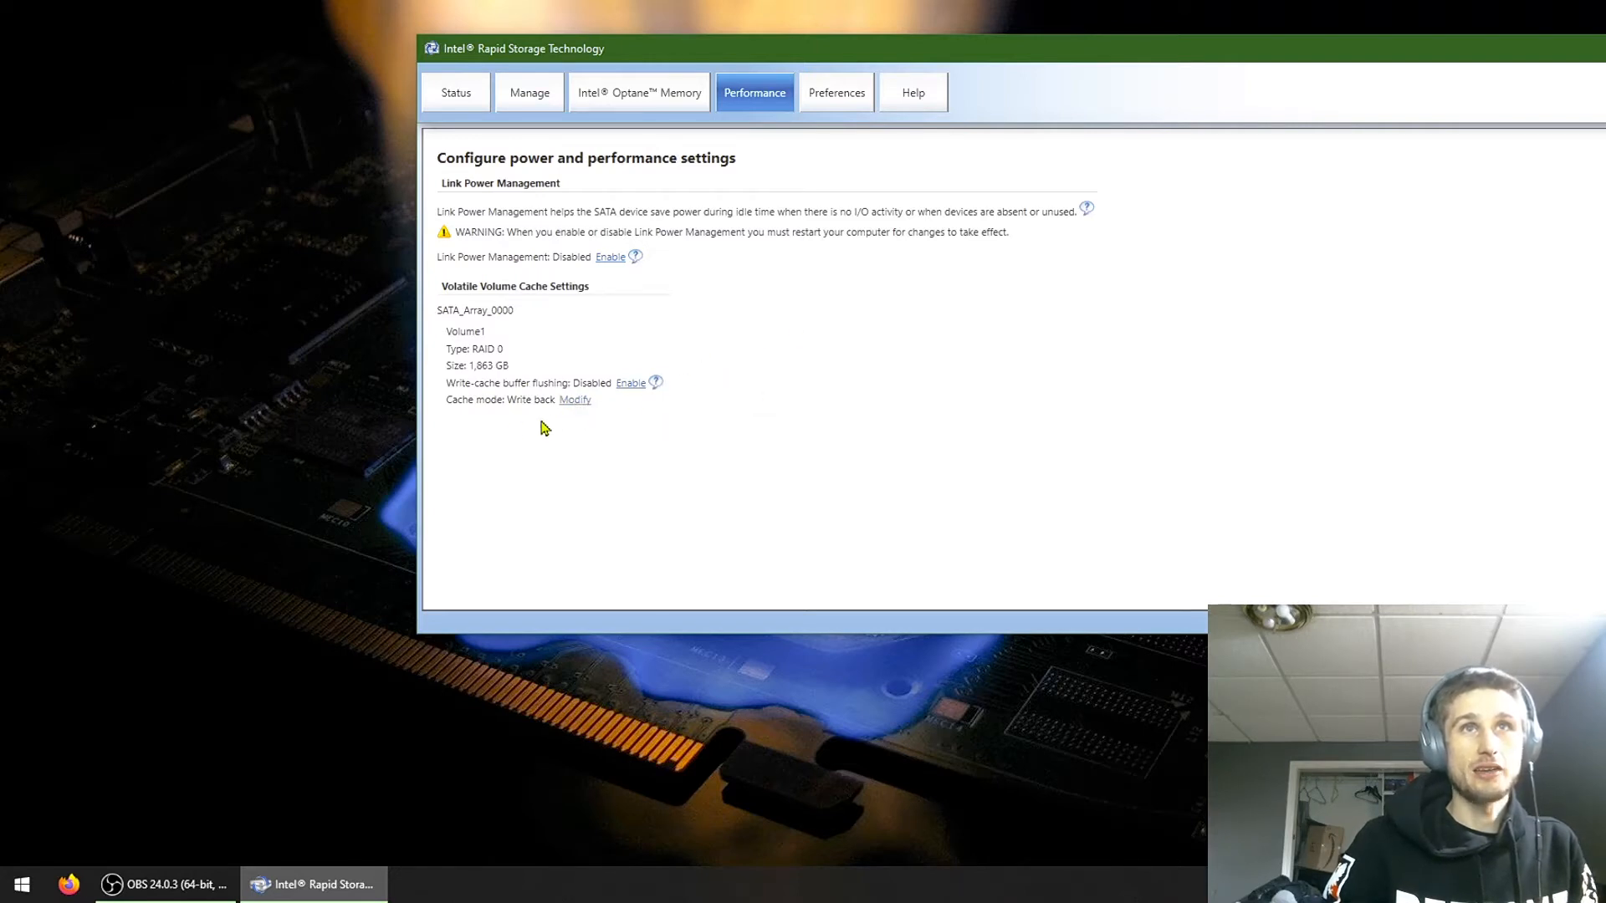
# Step: Examine the cache mode options of Volume1 and the help topic on configuring volatile volume cache mode, and close Intel Rapid Storage Technology
pyautogui.click(575, 401)
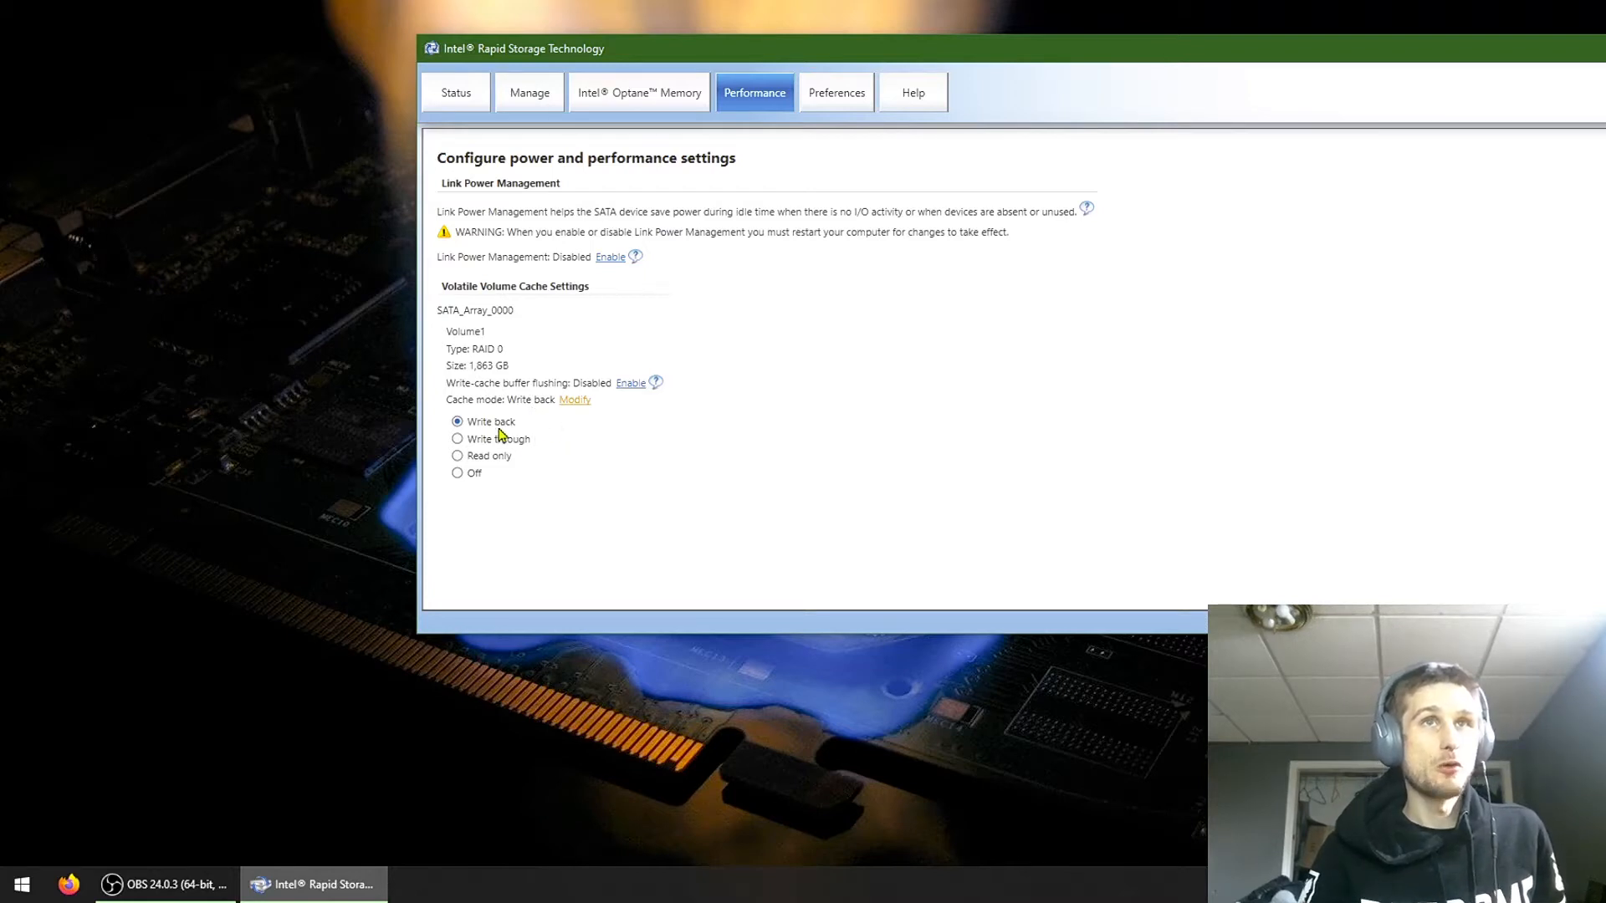
pyautogui.doubleClick(654, 384)
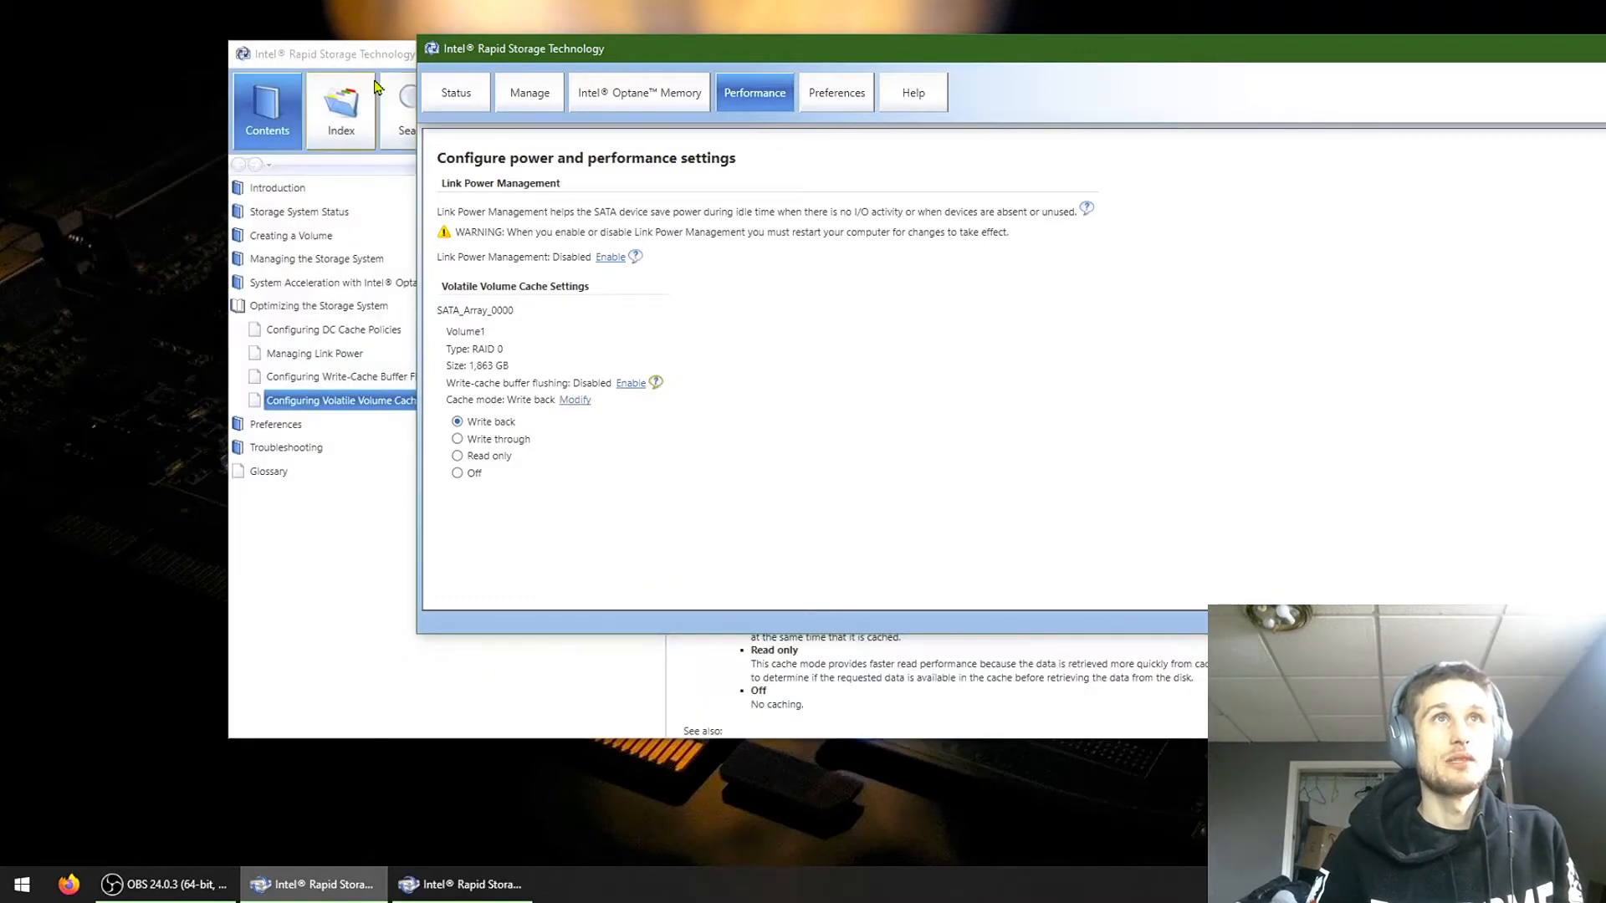
pyautogui.moveTo(361, 59); pyautogui.dragTo(286, 146)
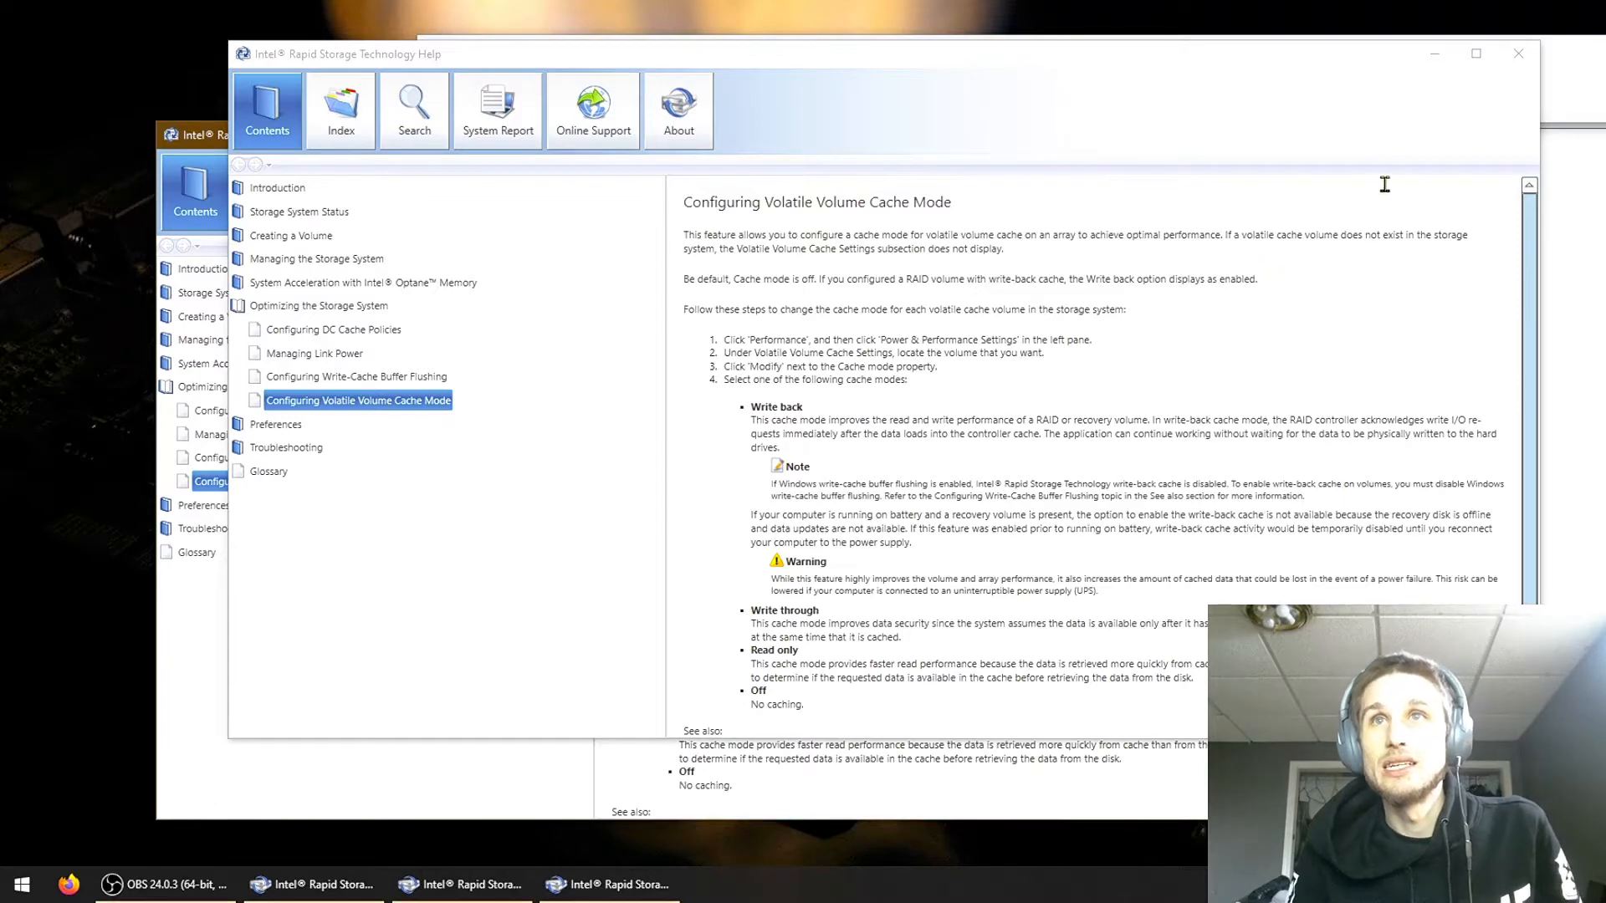
pyautogui.click(1518, 53)
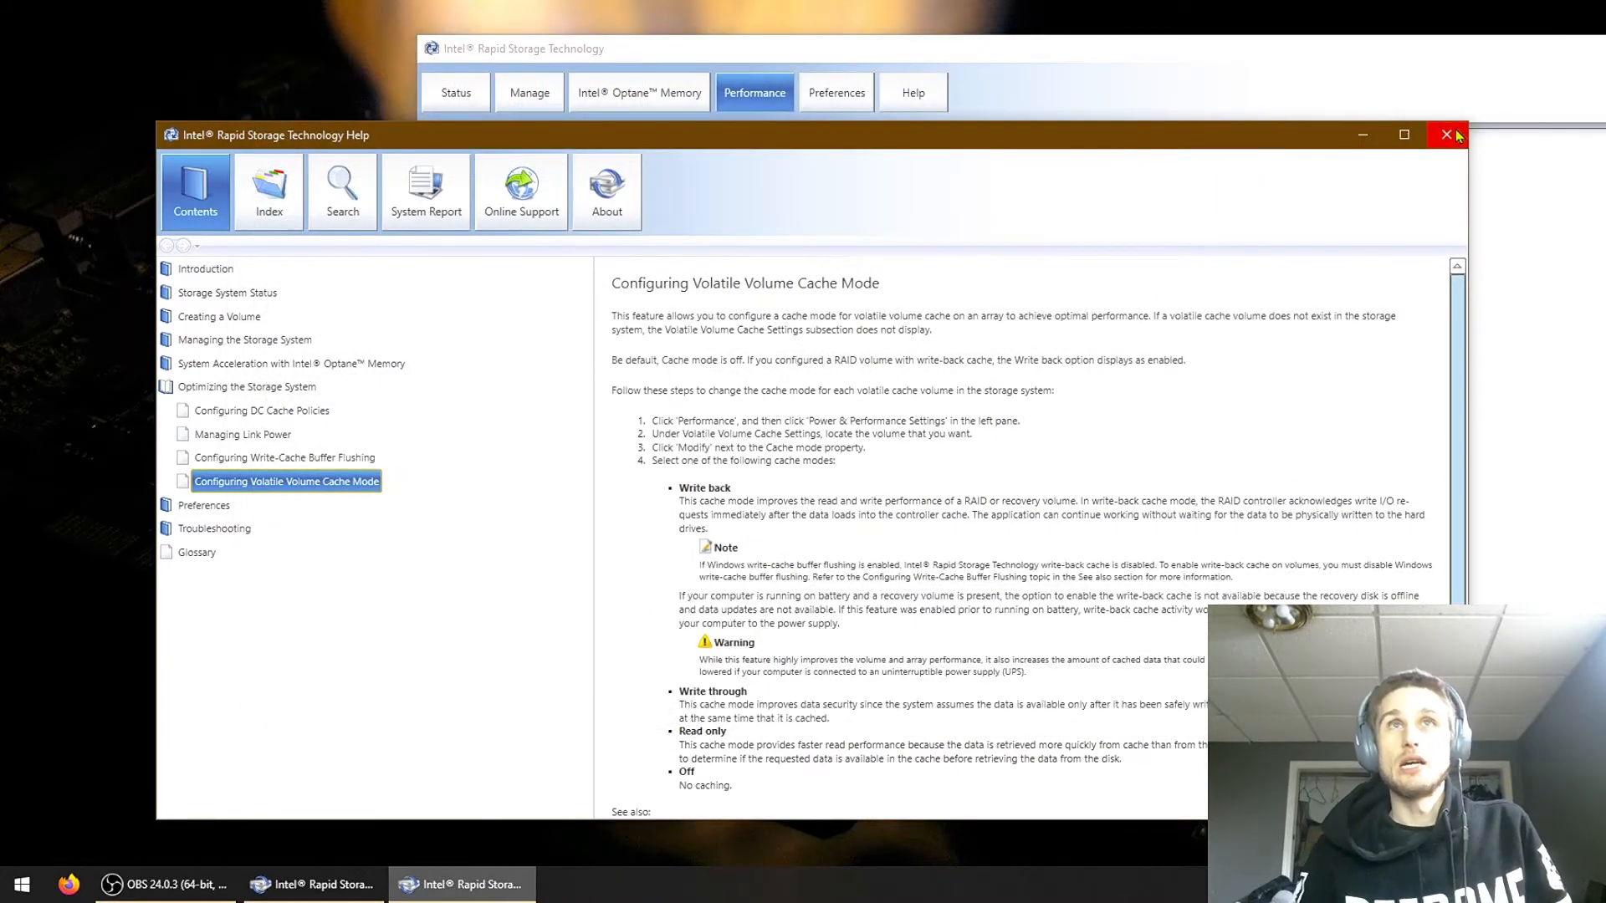
pyautogui.click(1446, 135)
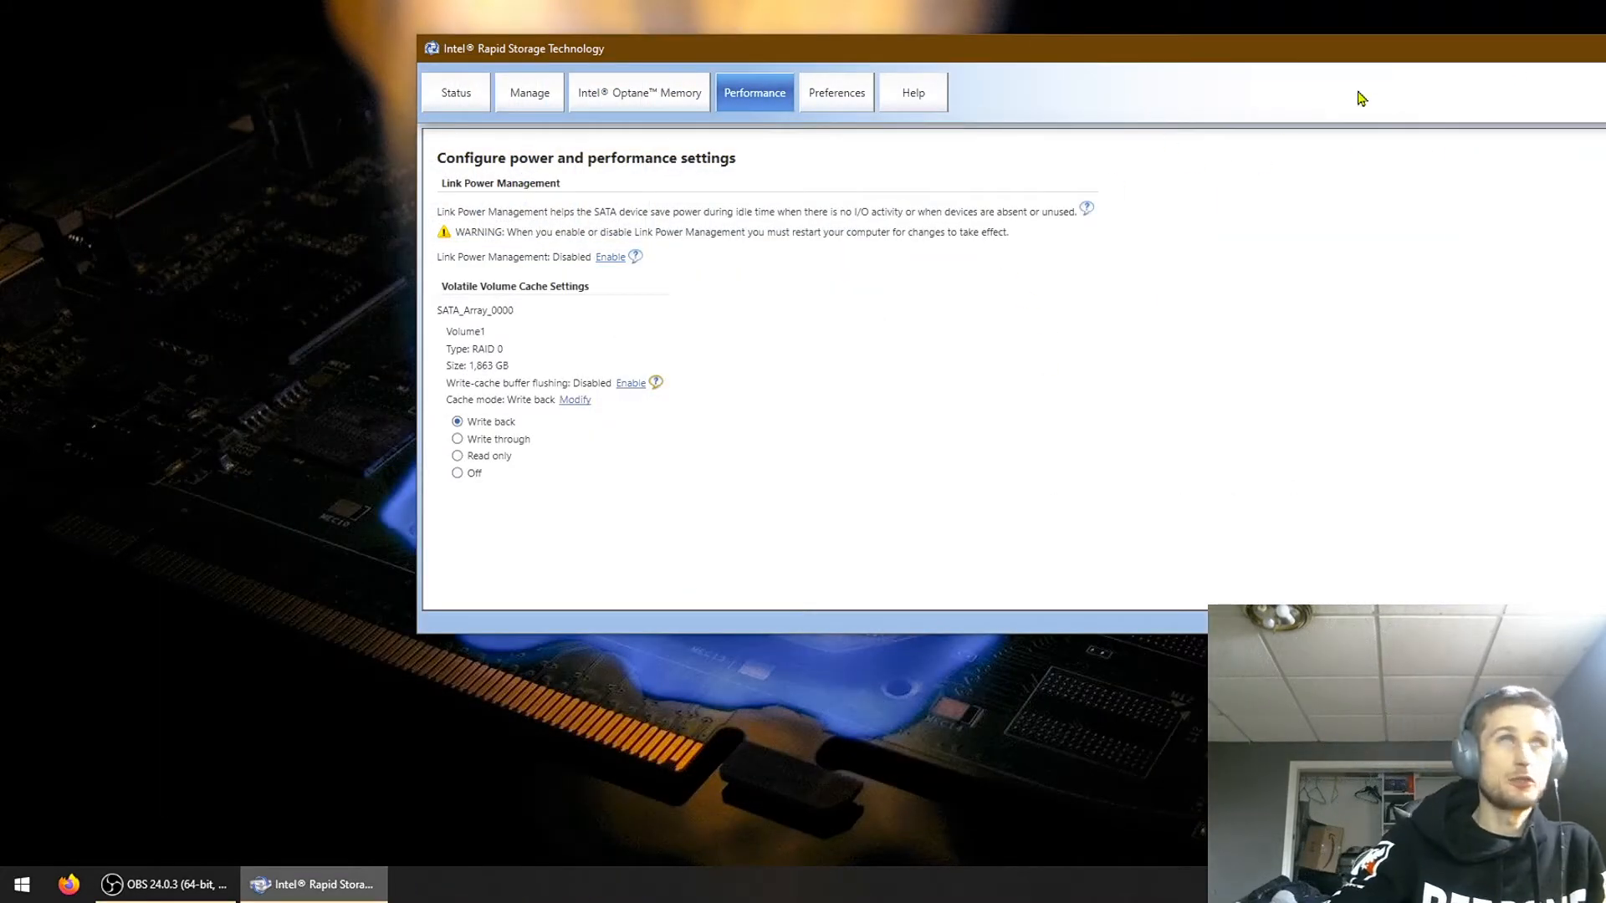
pyautogui.hotkey('alt', 'F4')
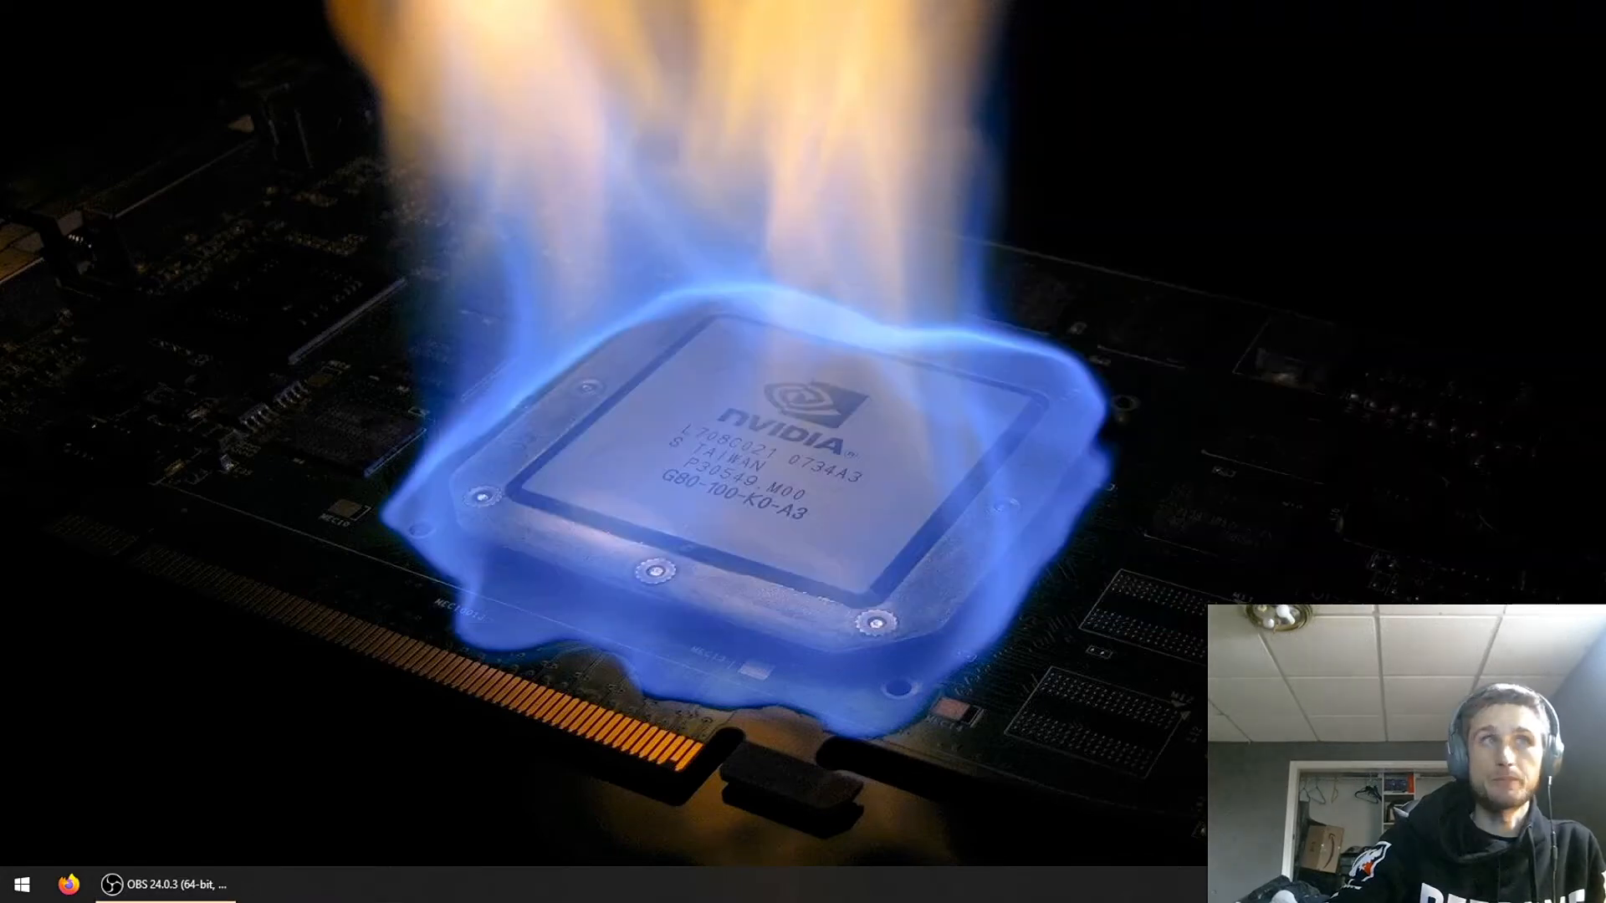
# Step: Open ASUS GPU Tweak II, close its monitor window and switch the main window to Advanced Mode
pyautogui.click(22, 884)
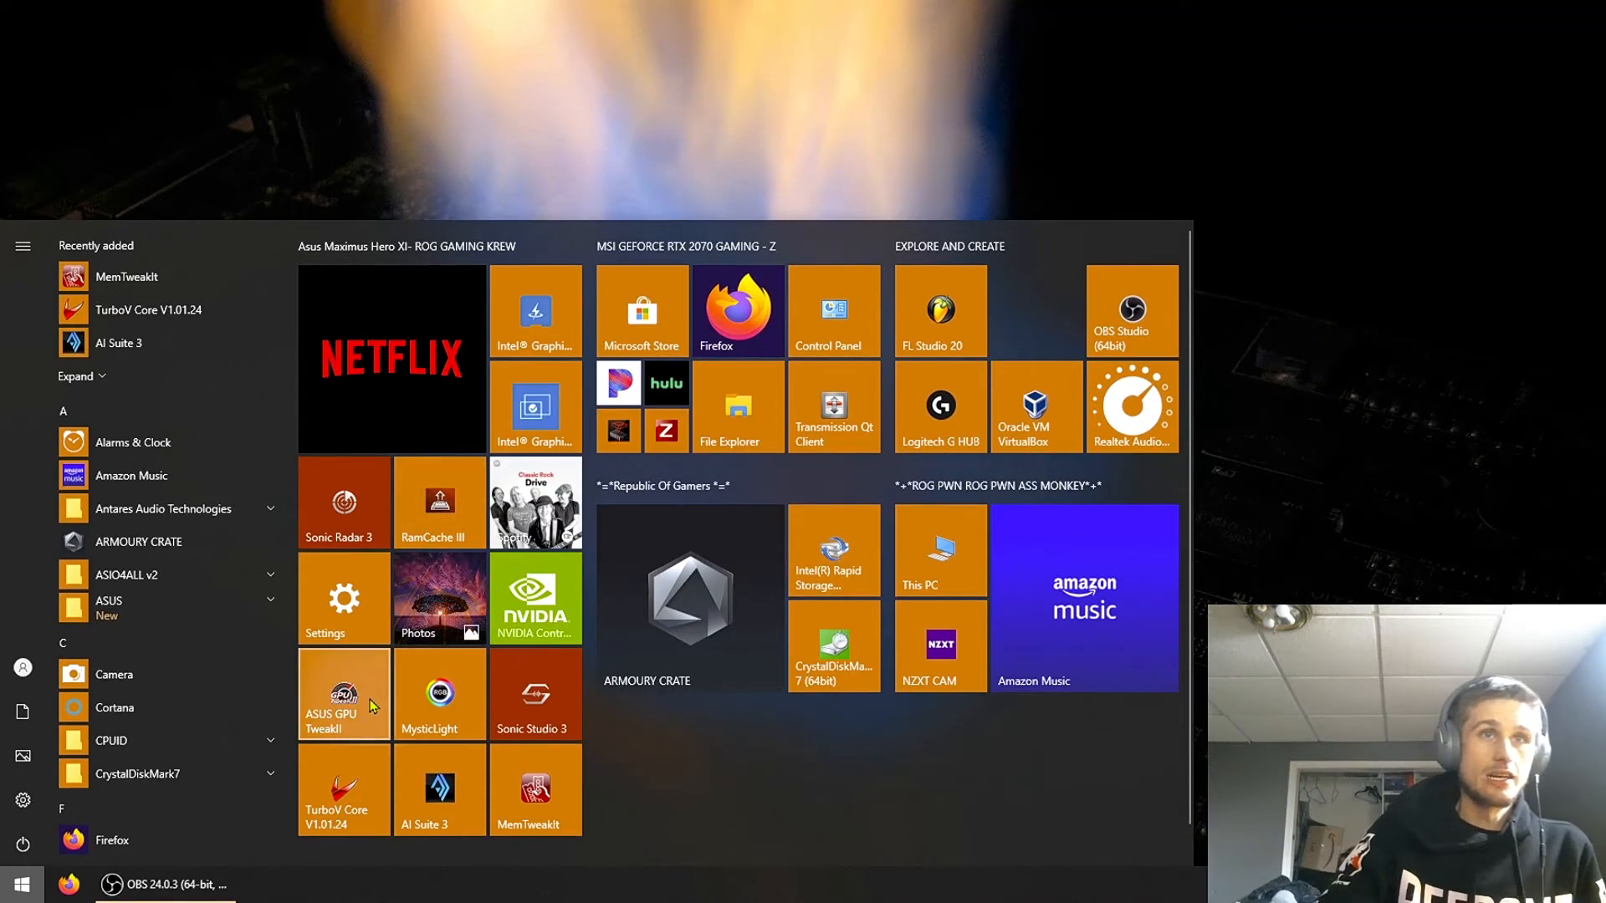
pyautogui.click(334, 687)
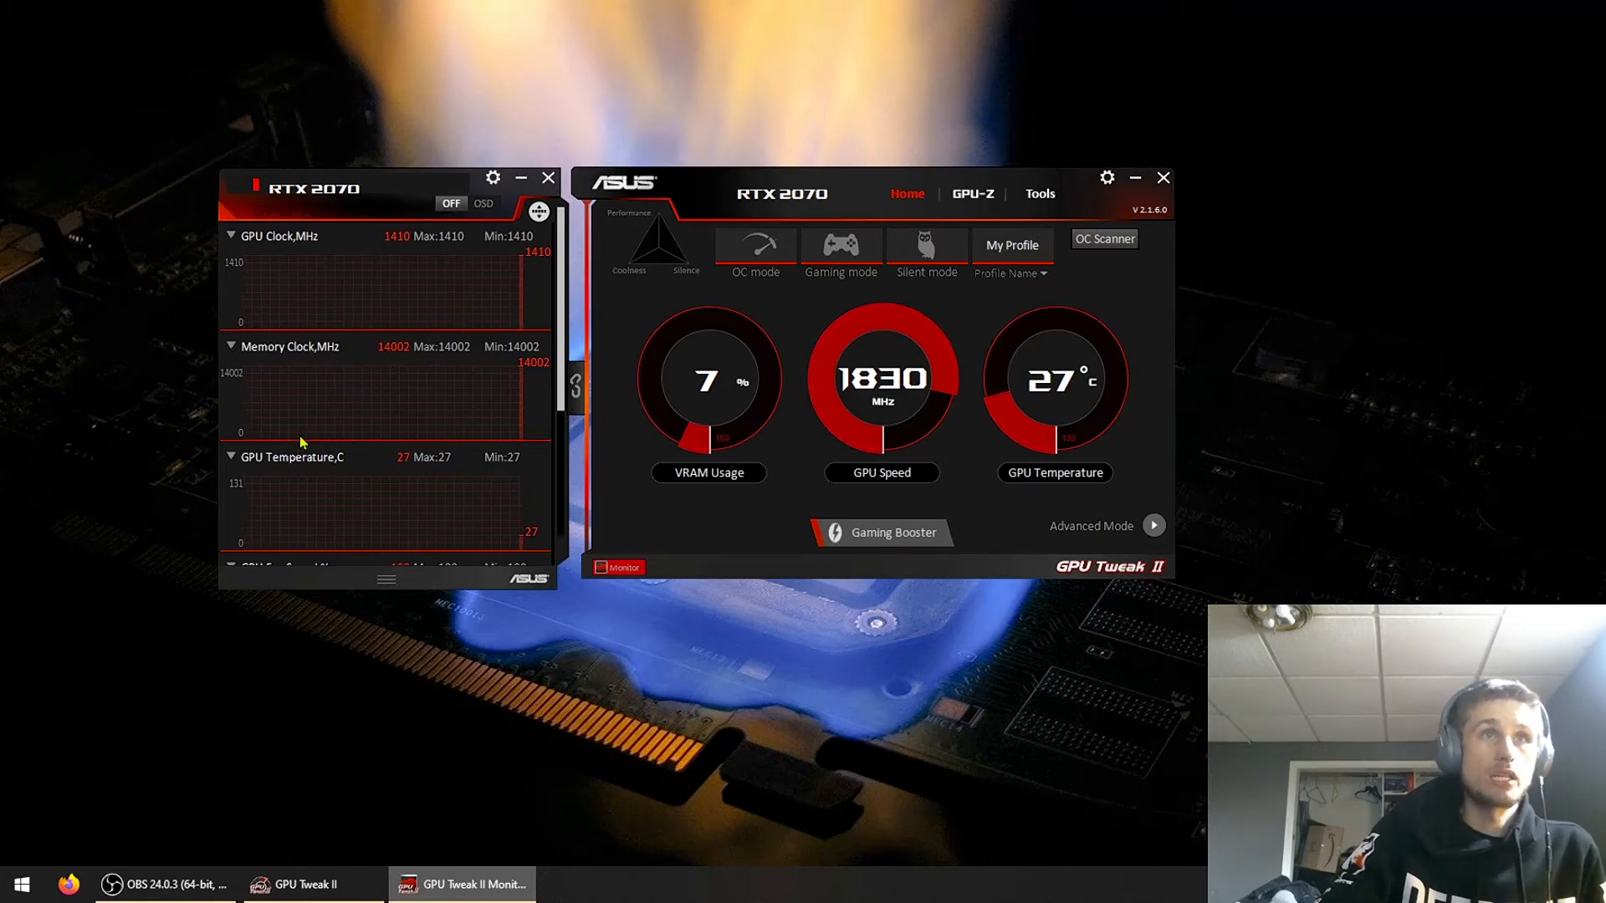
pyautogui.click(549, 183)
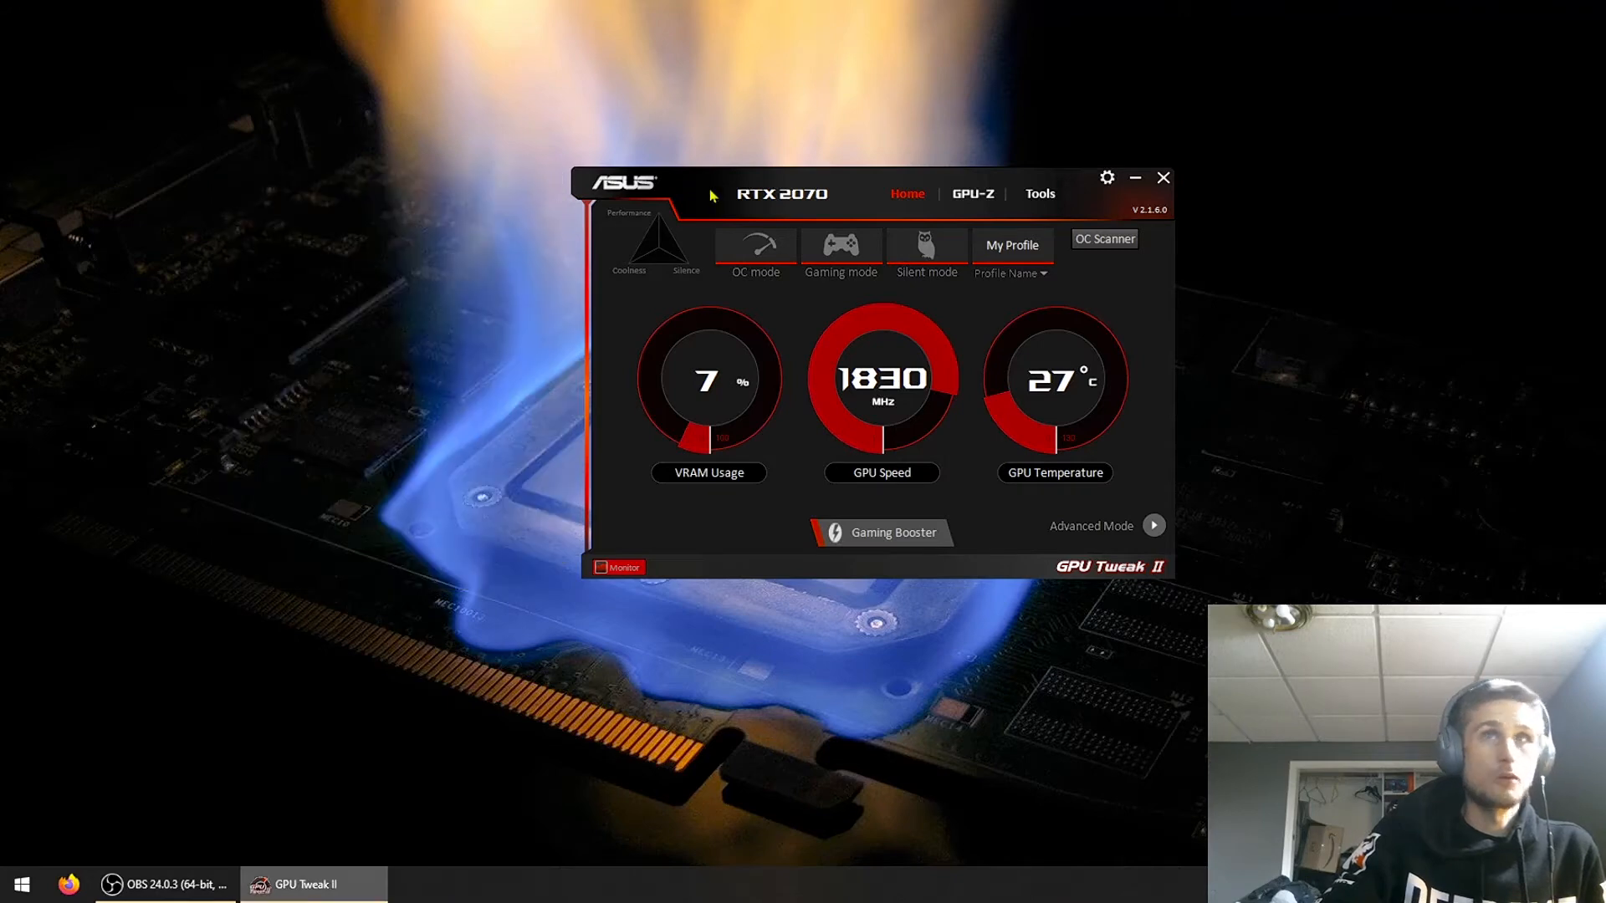
pyautogui.click(1096, 527)
pyautogui.moveTo(1160, 569); pyautogui.dragTo(821, 602)
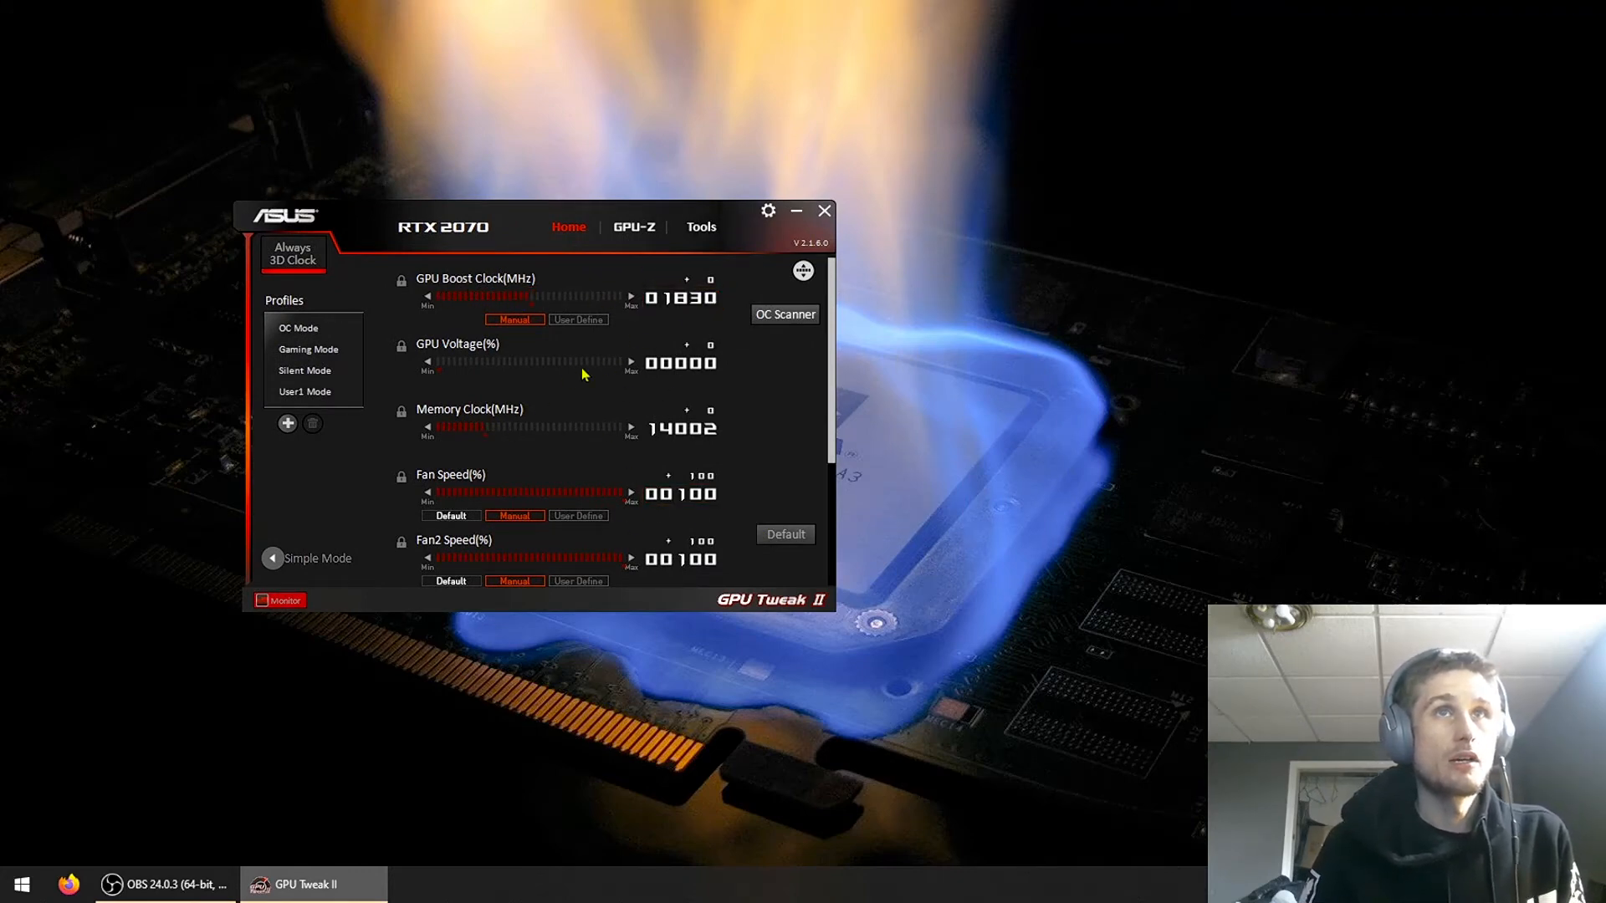
# Step: Set the GPU boost clock to 1930 MHz and the memory clock to 14052 MHz
pyautogui.scroll(-3, 485, 410)
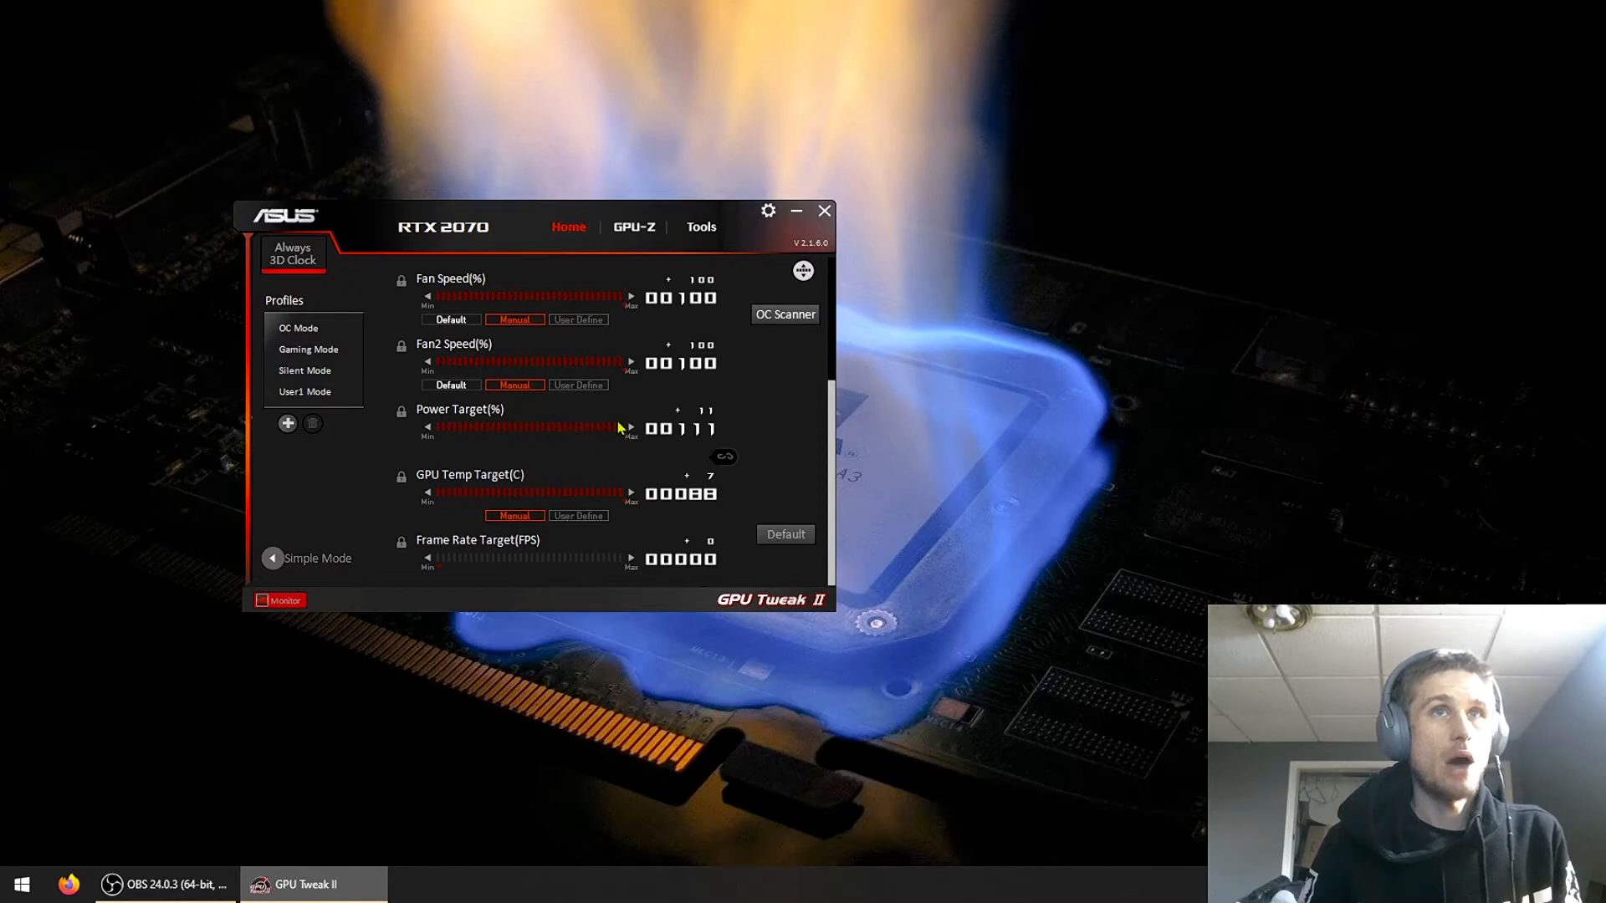
pyautogui.scroll(3, 605, 497)
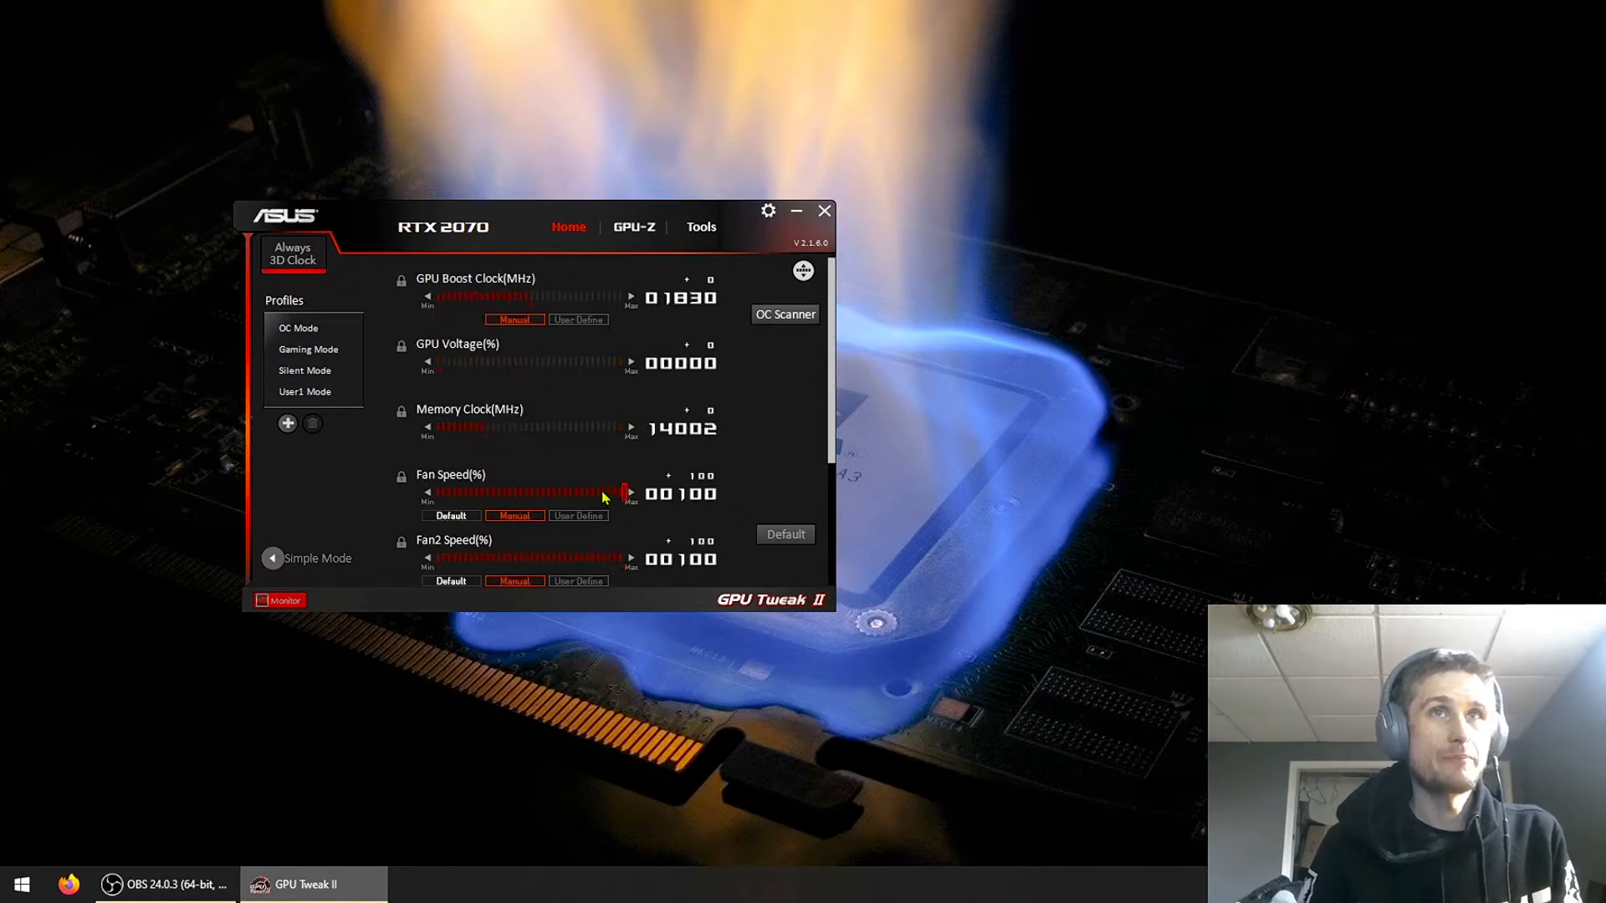
pyautogui.click(631, 298)
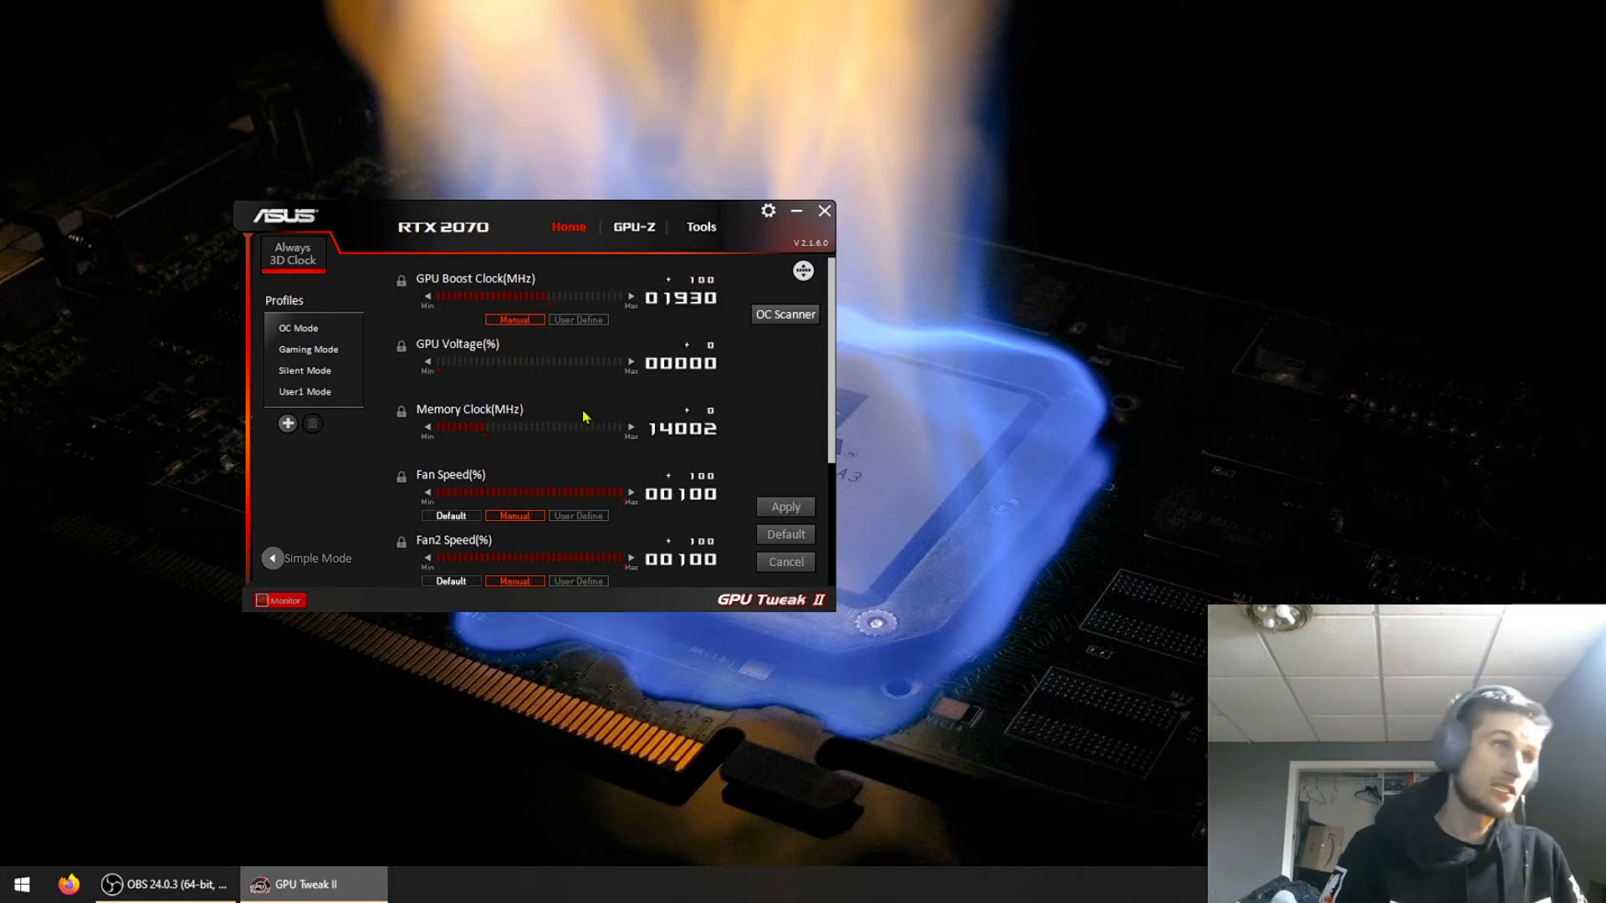
pyautogui.click(630, 428)
pyautogui.click(630, 427)
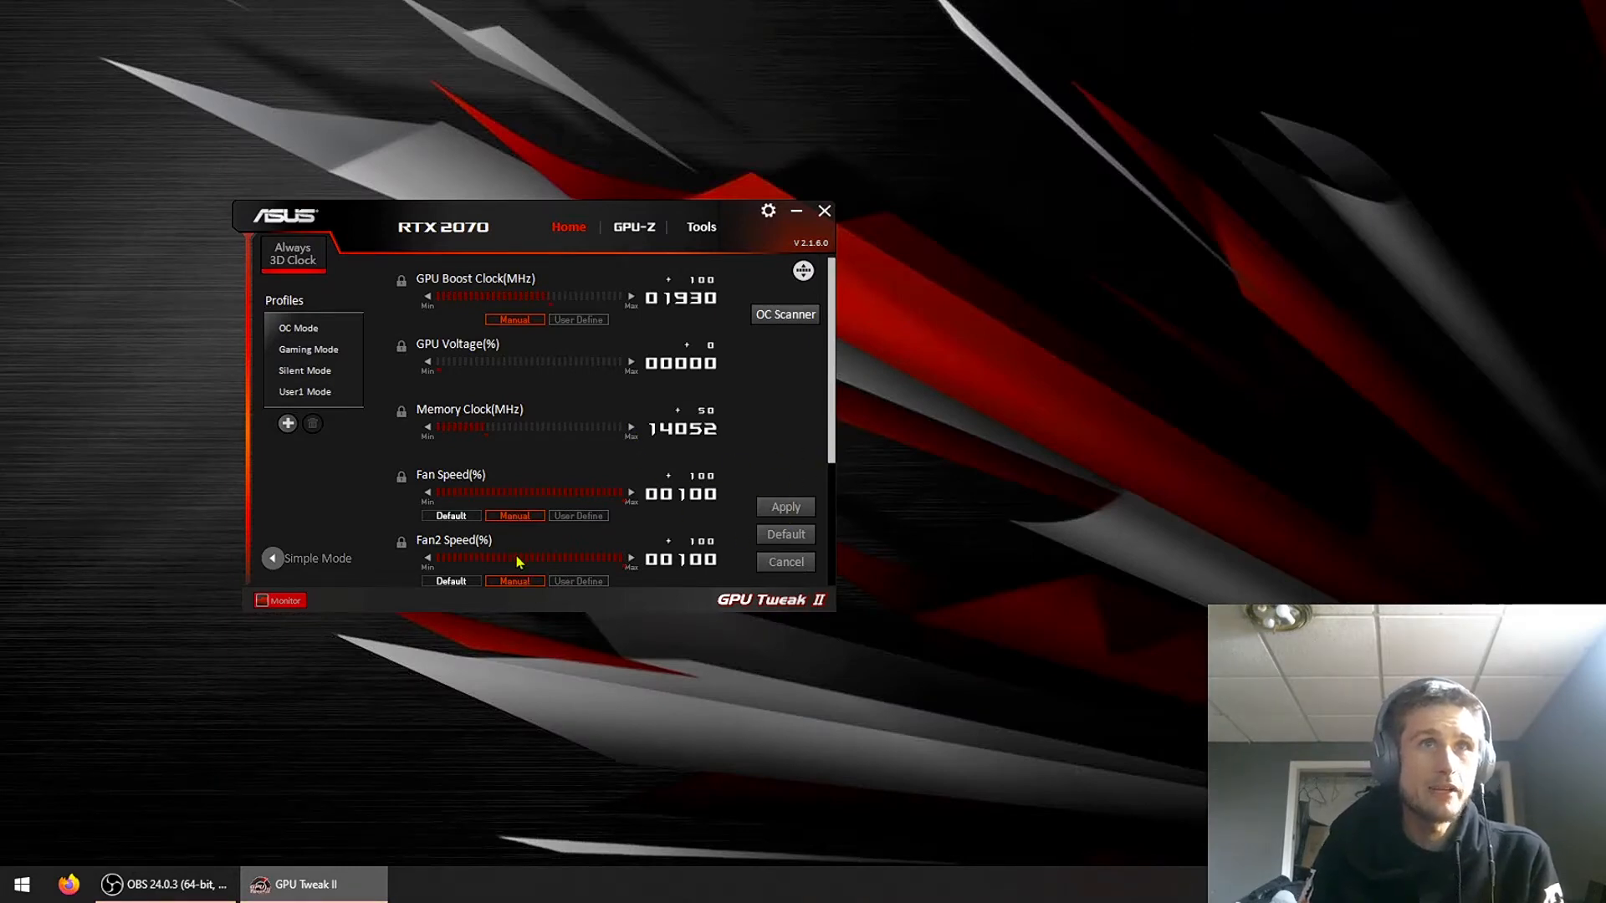
# Step: Set both Fan Speed and Fan2 Speed to 100% and apply the tuning settings
pyautogui.click(510, 493)
pyautogui.moveTo(510, 495); pyautogui.dragTo(691, 491)
pyautogui.moveTo(518, 560); pyautogui.dragTo(656, 552)
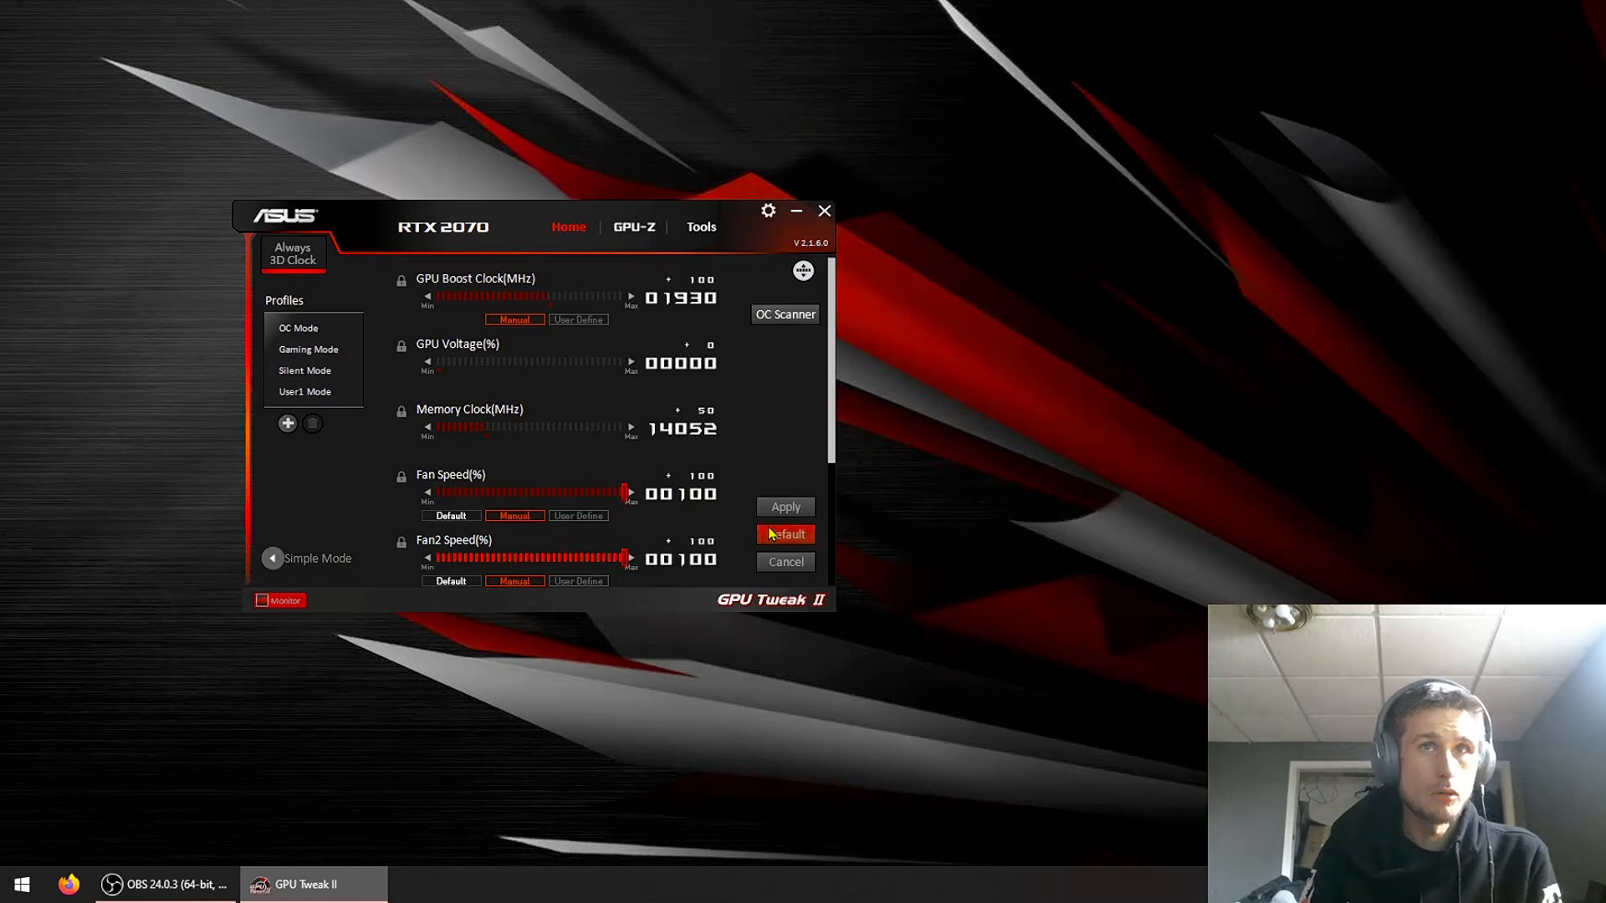
pyautogui.click(786, 510)
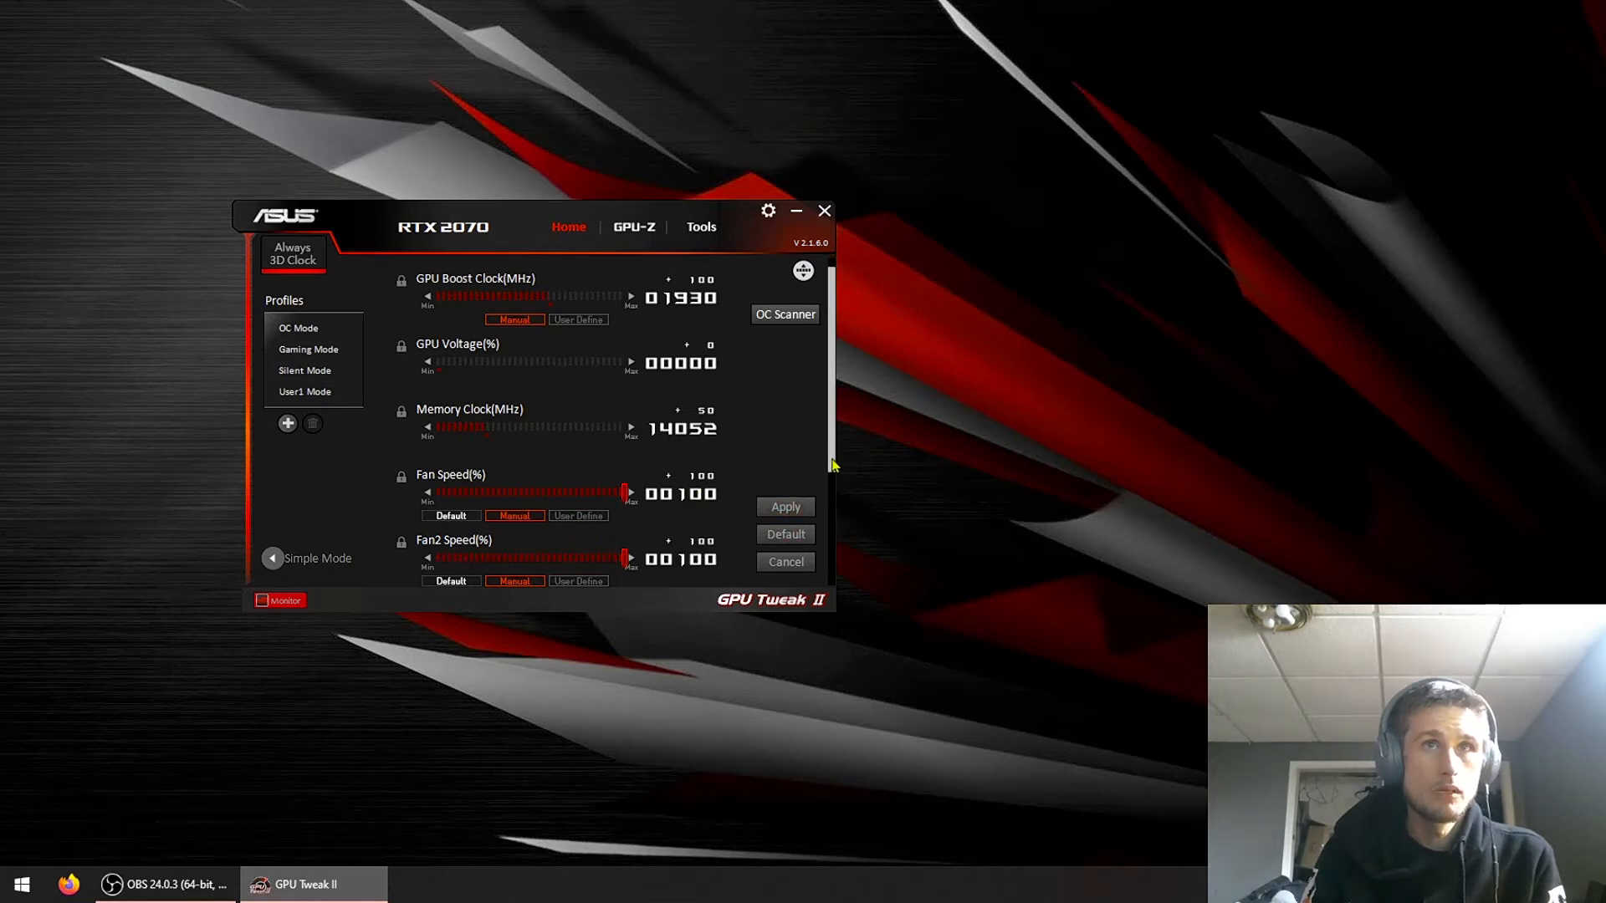
# Step: Apply a Power Target of 111% and a GPU Temp Target of 88 °C, and return to Simple Mode
pyautogui.moveTo(832, 460); pyautogui.dragTo(837, 554)
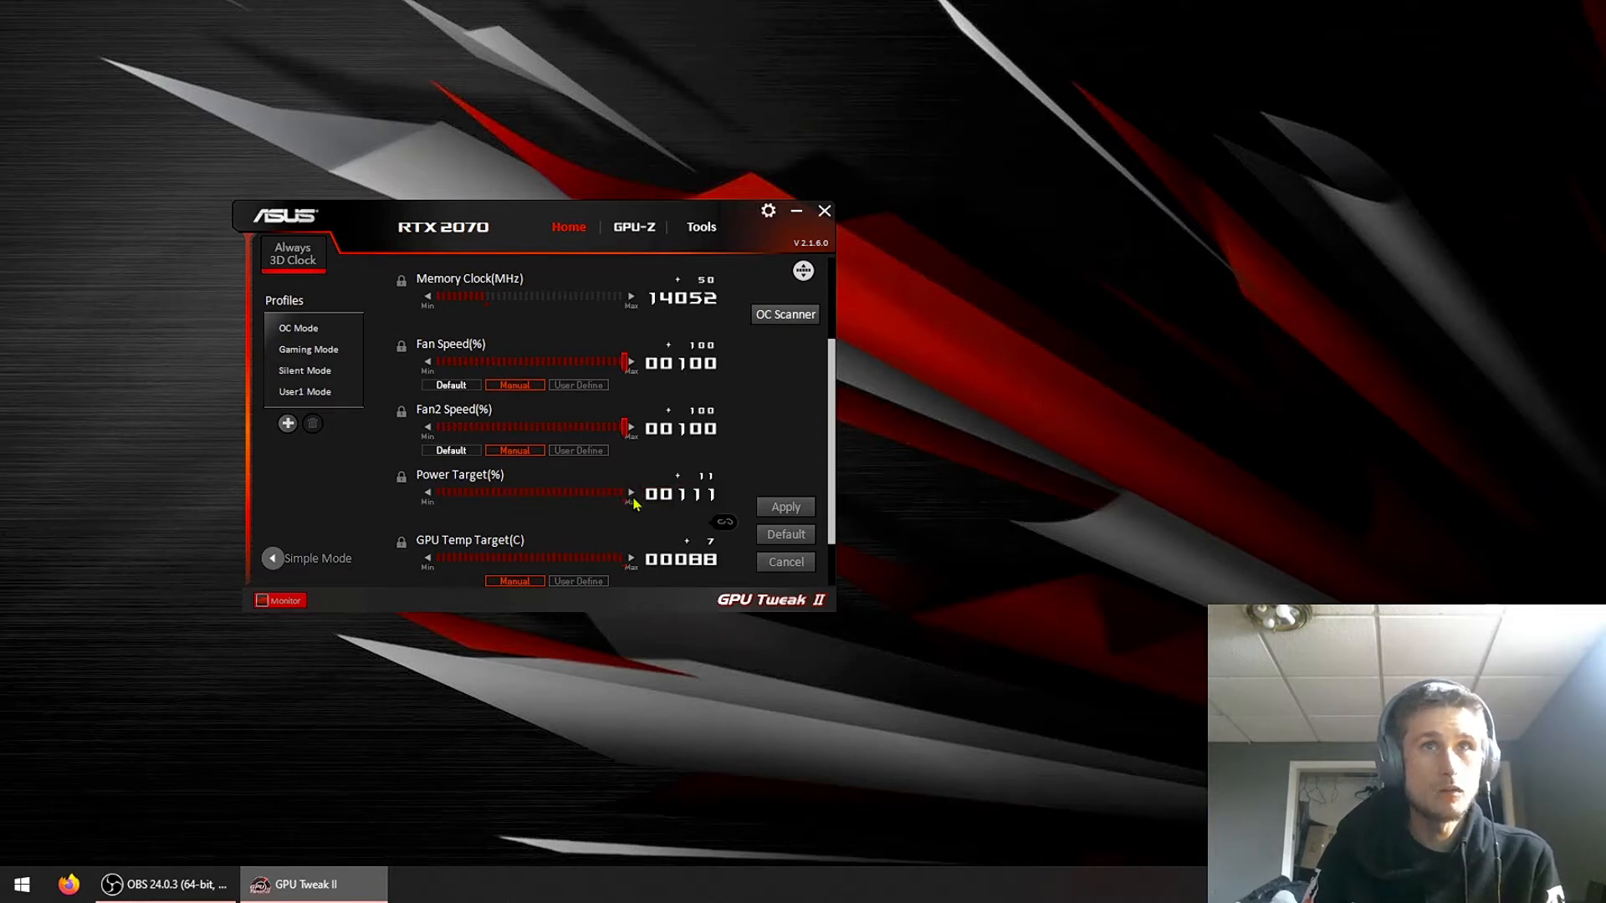
pyautogui.click(790, 508)
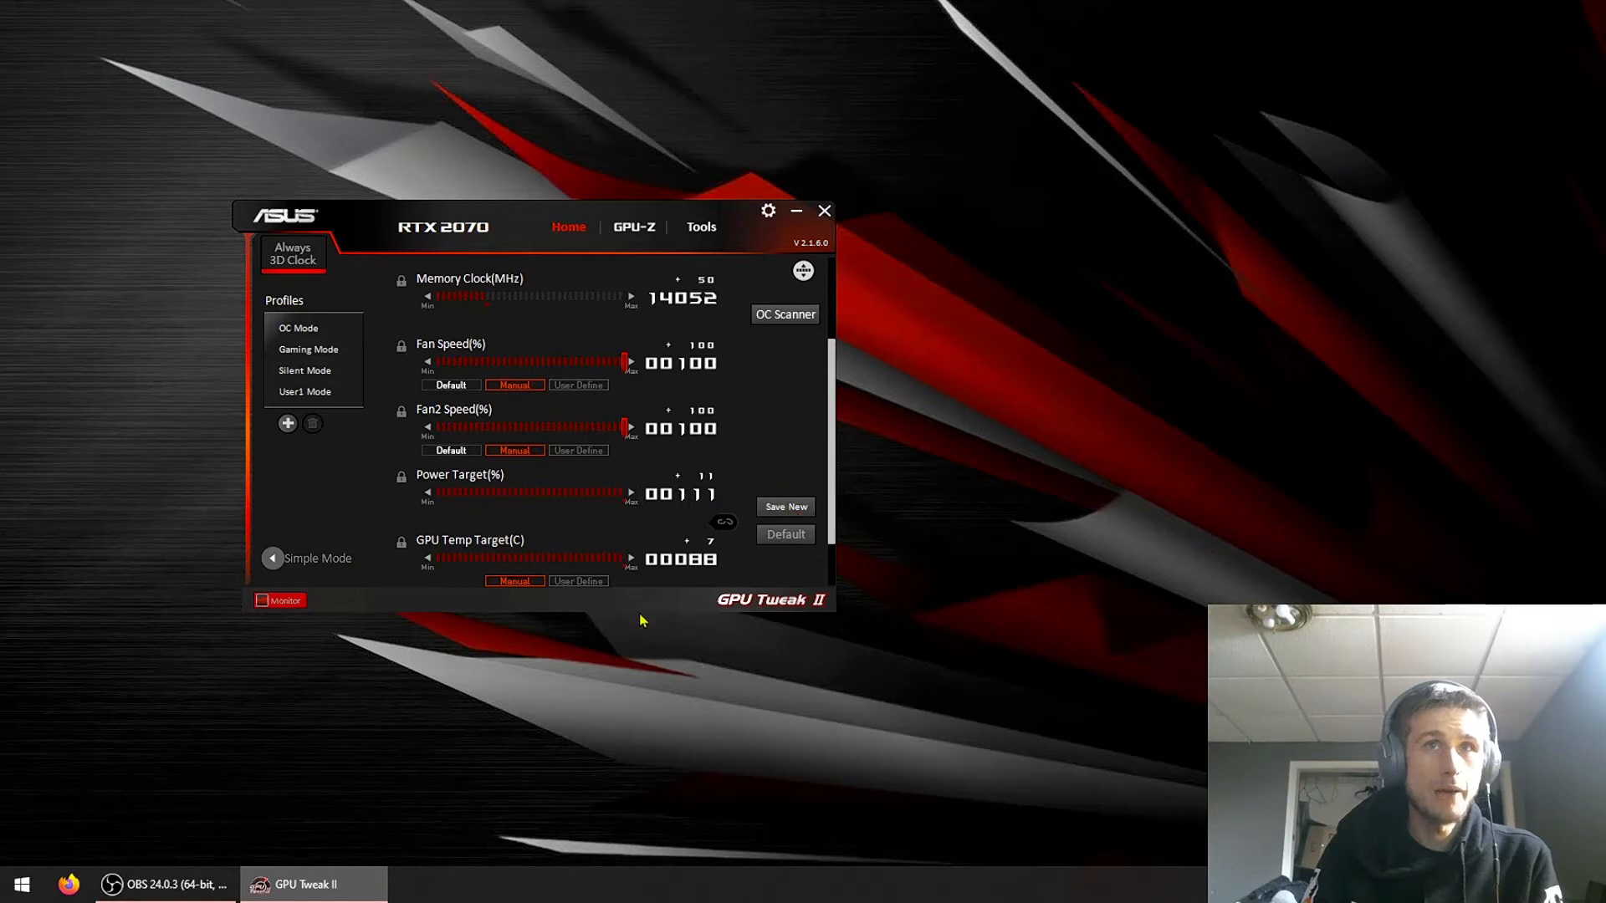
pyautogui.click(272, 557)
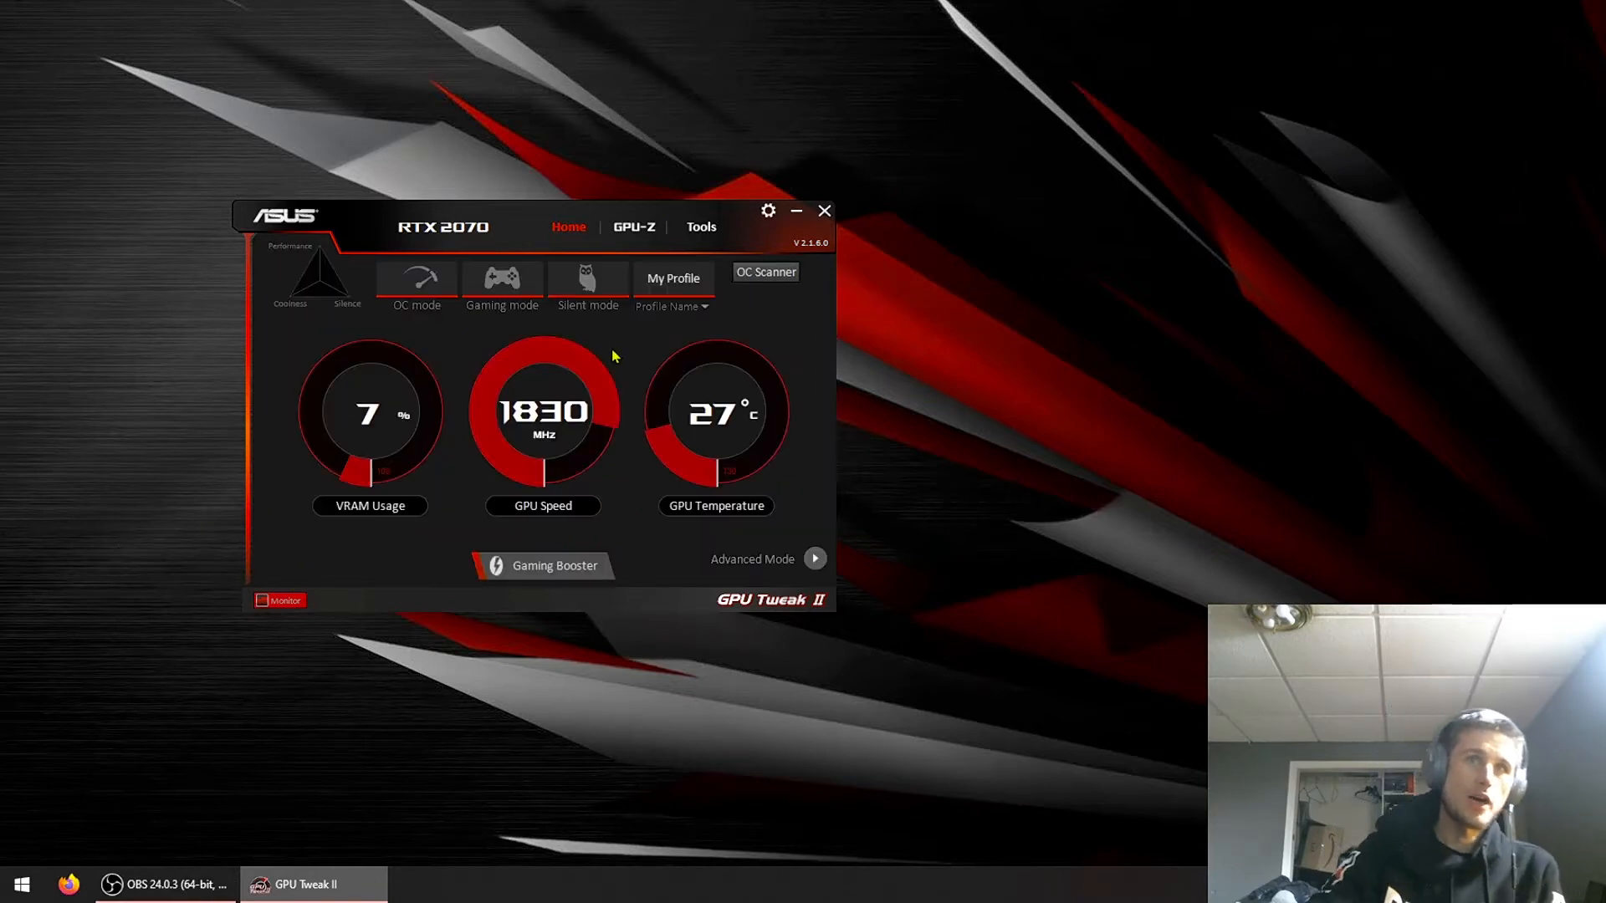
# Step: Run Gaming Booster with its suggested visual effects, system services and memory defragmentation options, and minimize GPU Tweak II
pyautogui.click(554, 565)
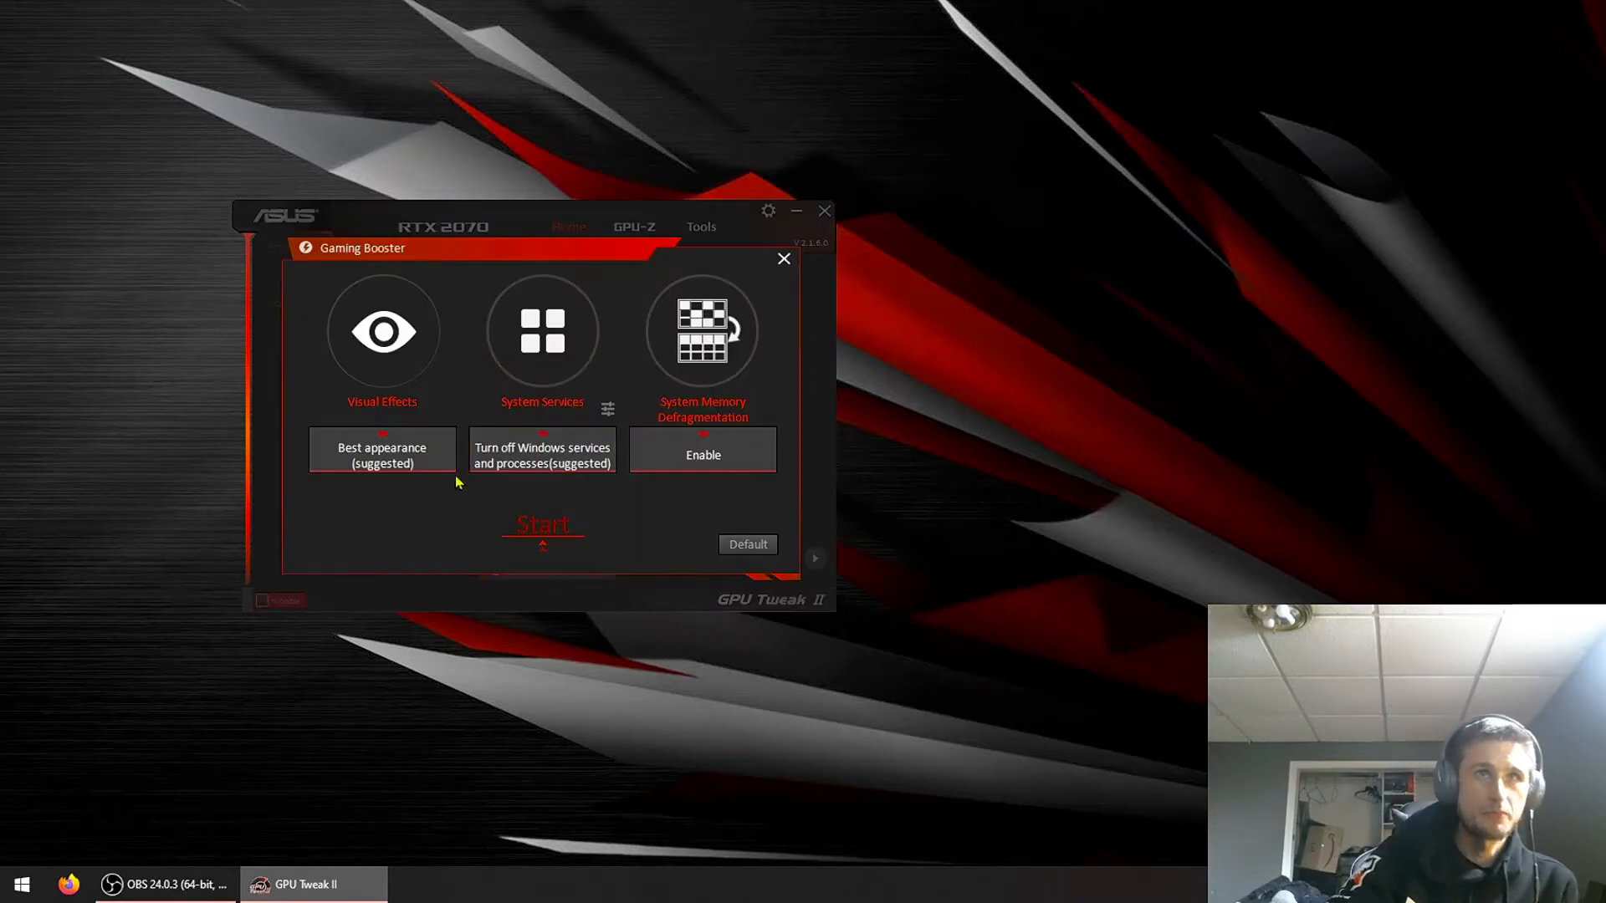
pyautogui.click(535, 522)
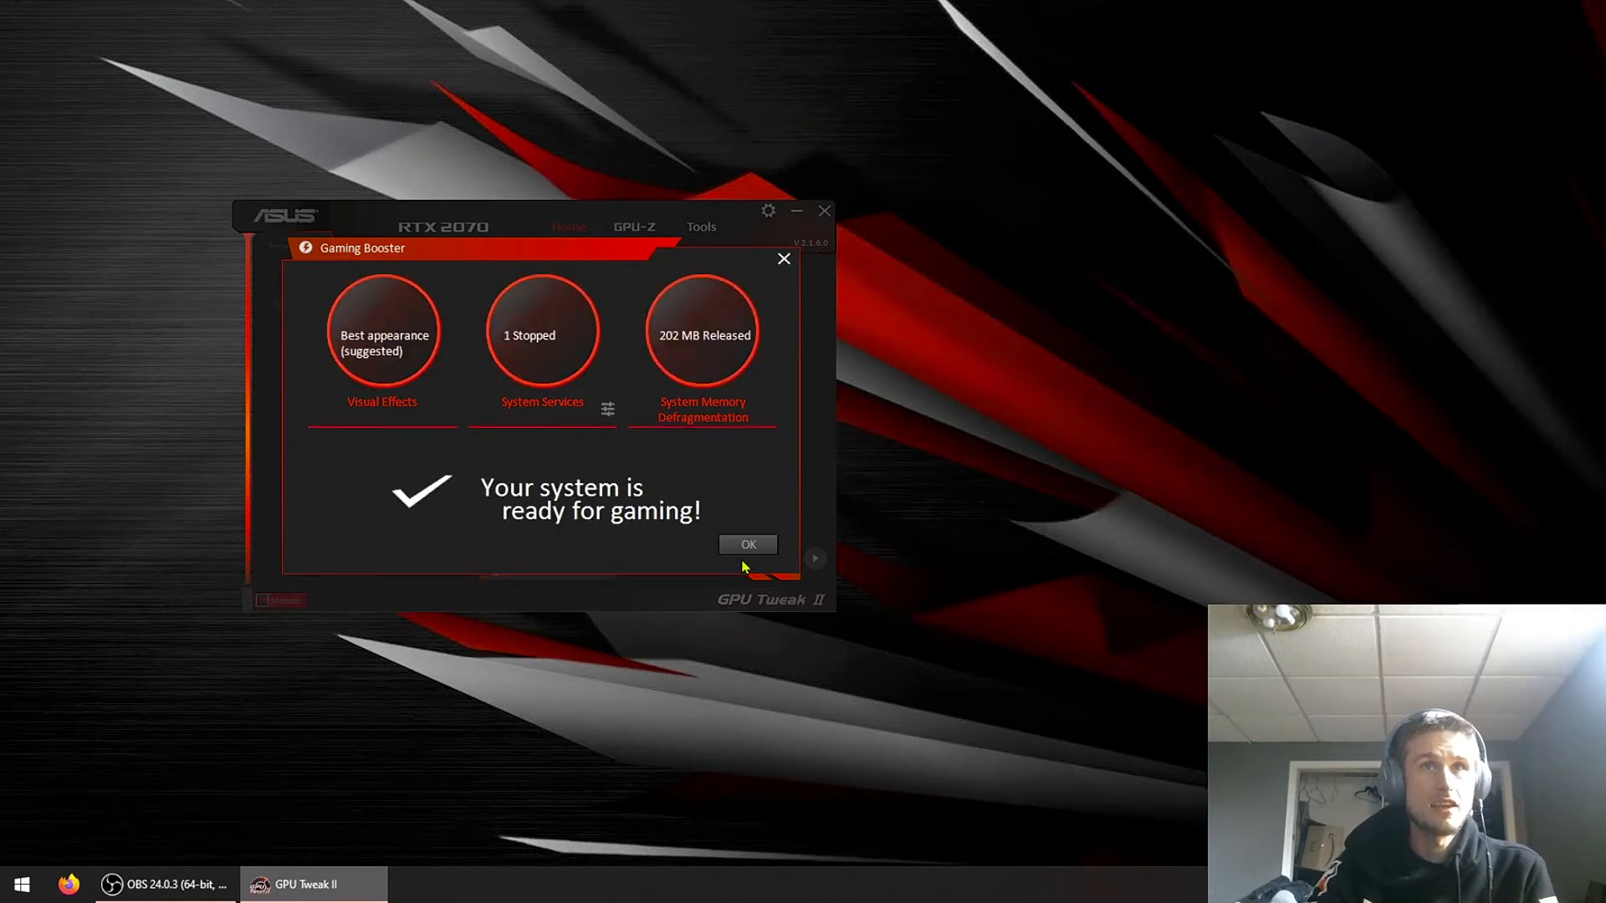
pyautogui.click(749, 545)
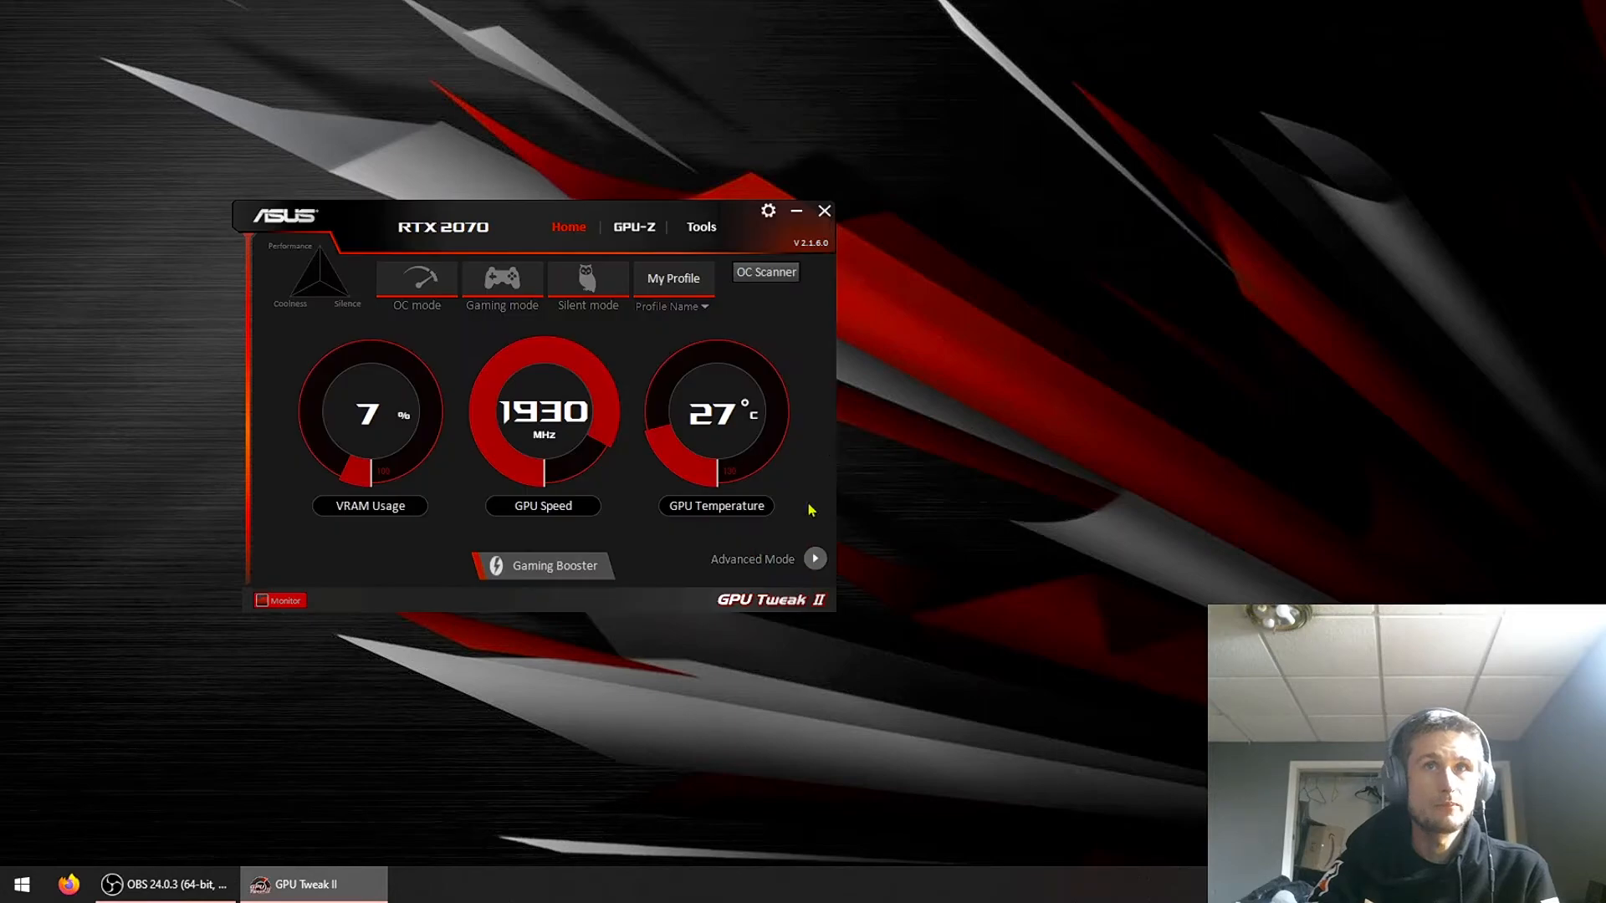
pyautogui.click(796, 213)
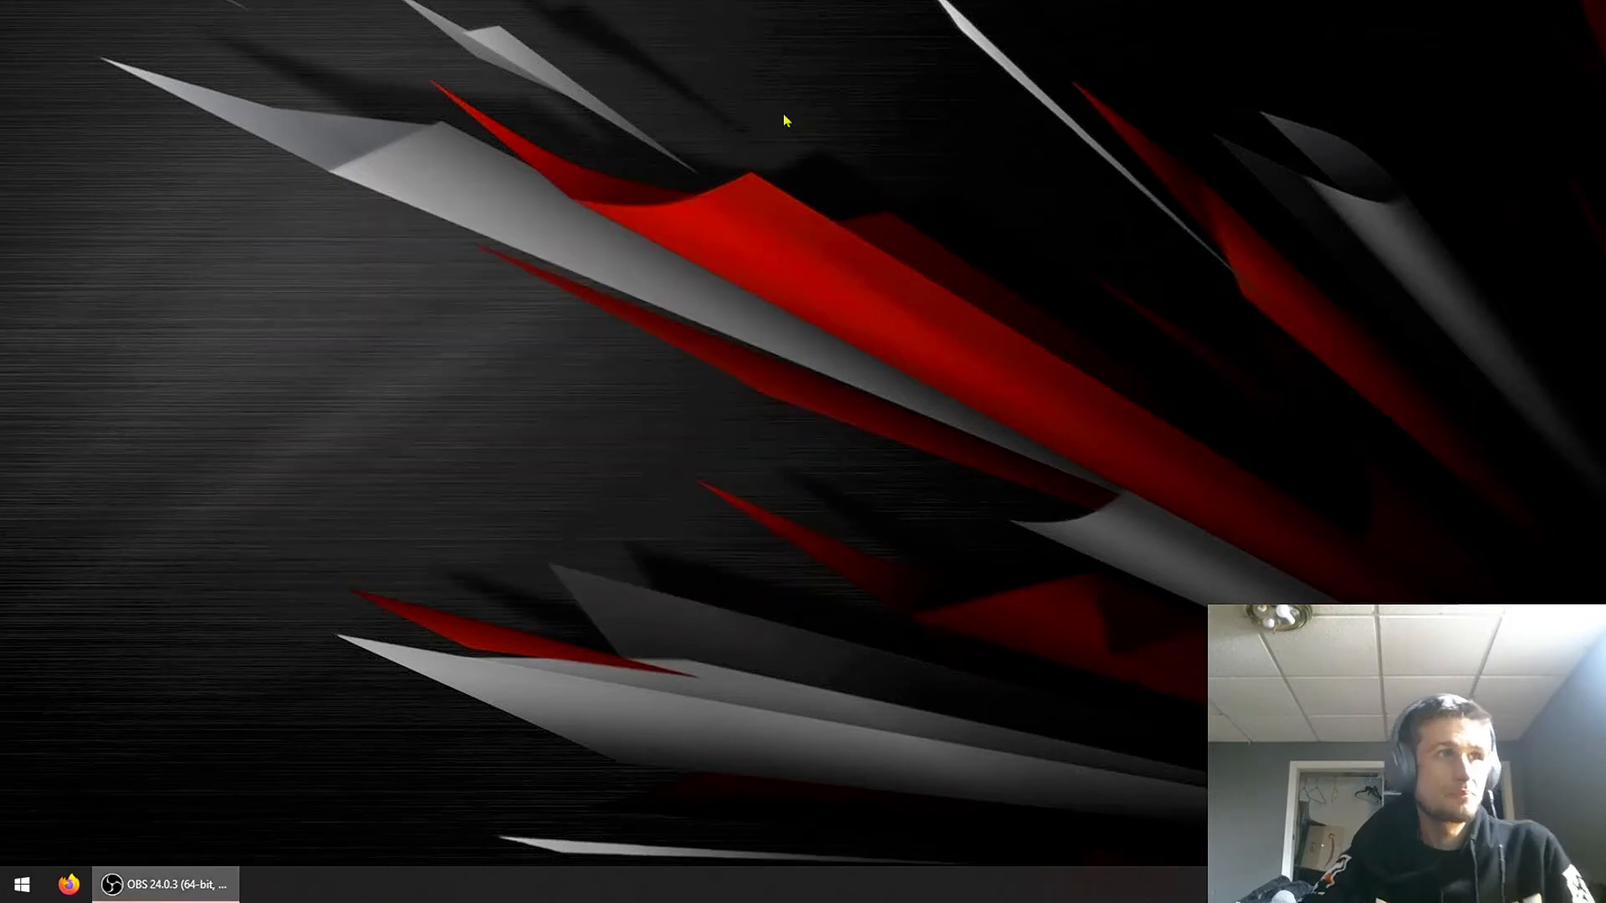
# Step: Open AI Suite 3 and examine the CPU frequency settings in TPU Insight and the list of other functions
pyautogui.click(22, 884)
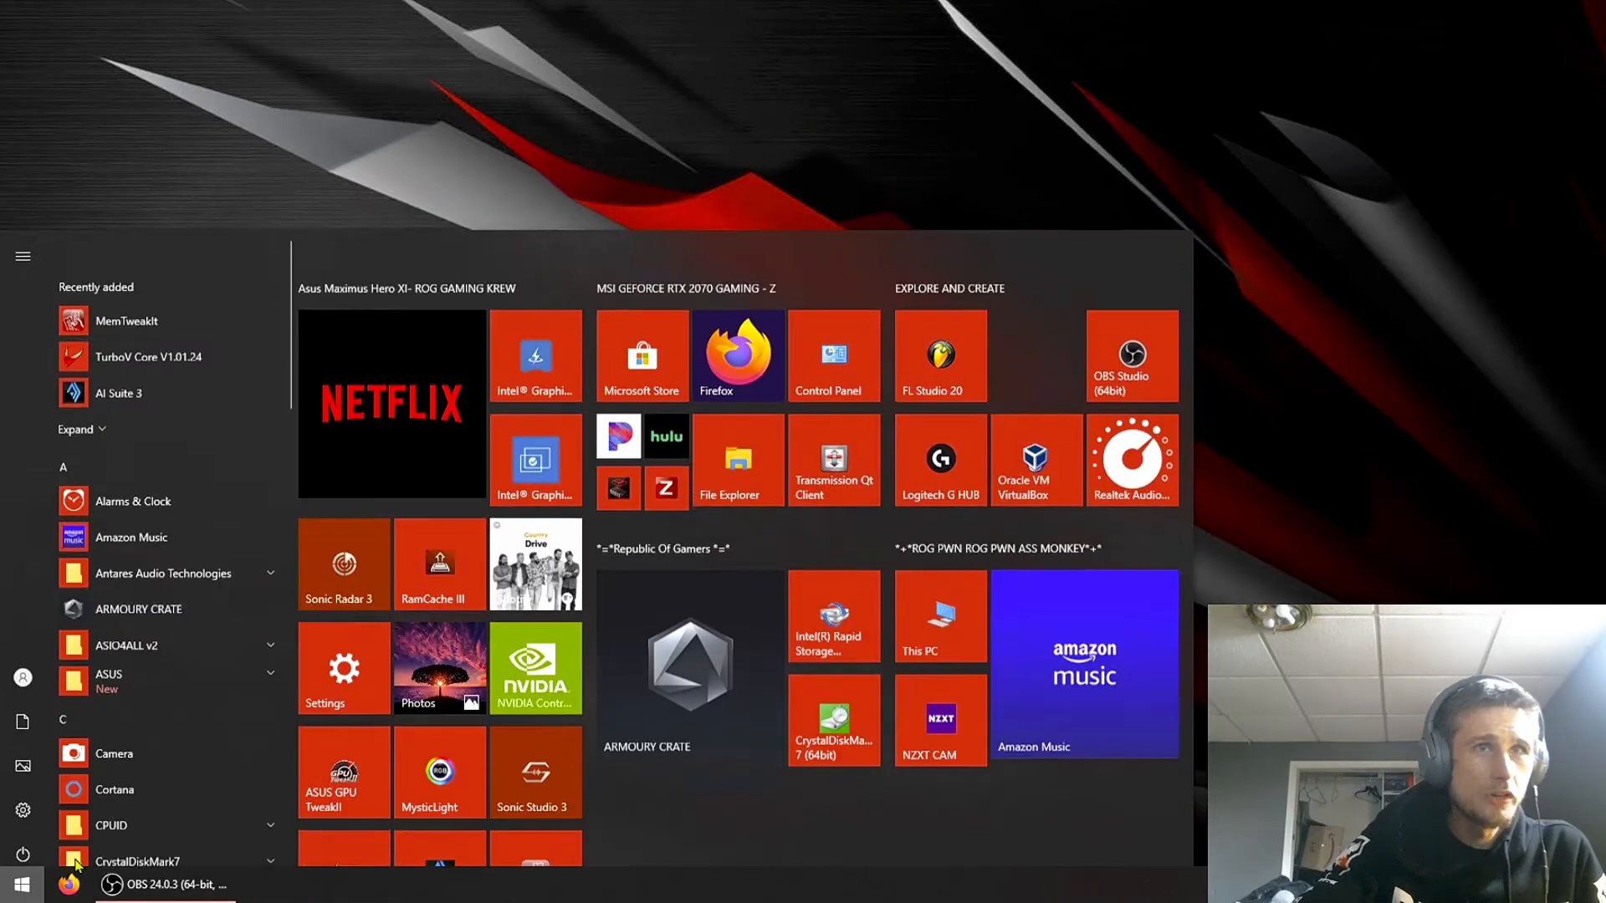
pyautogui.click(428, 787)
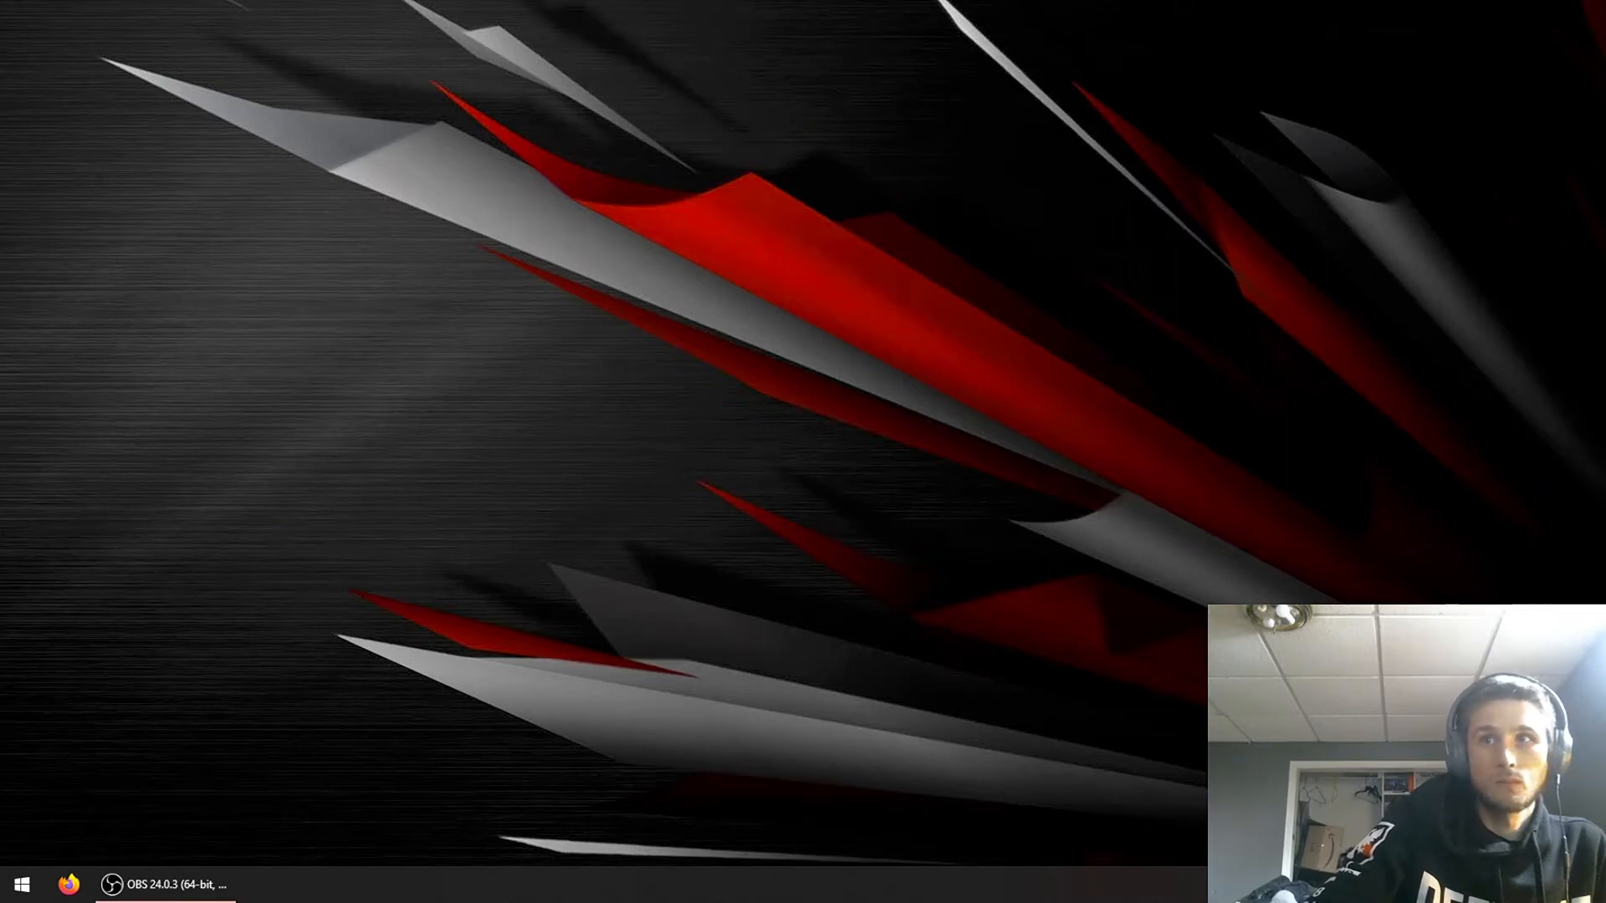
pyautogui.moveTo(761, 77); pyautogui.dragTo(560, 99)
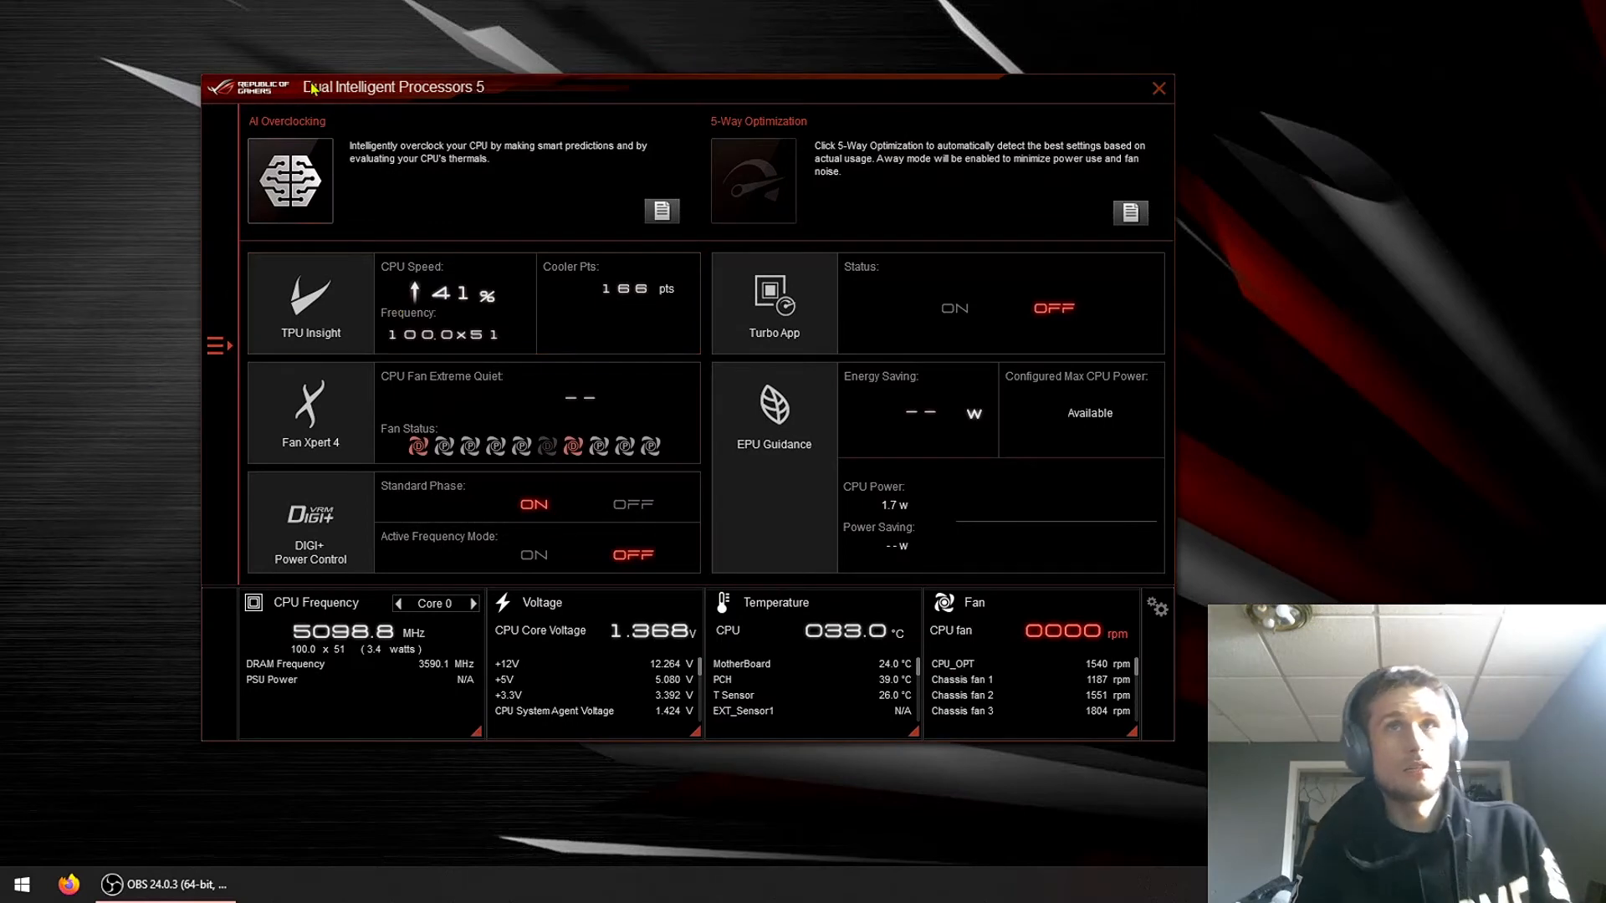
pyautogui.click(338, 335)
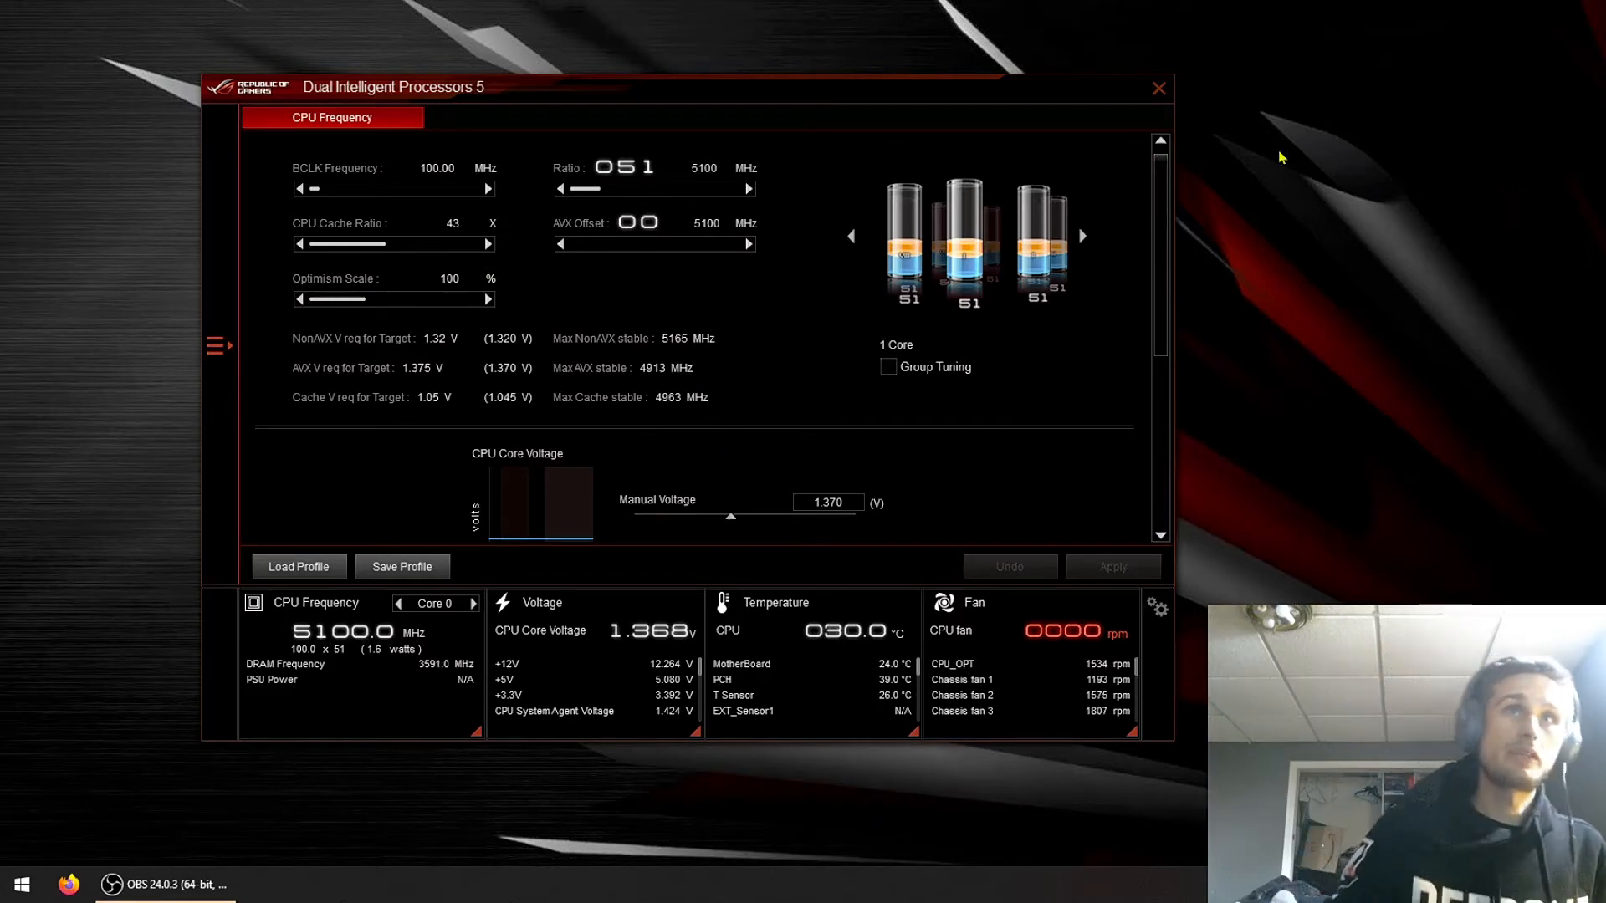
pyautogui.click(218, 345)
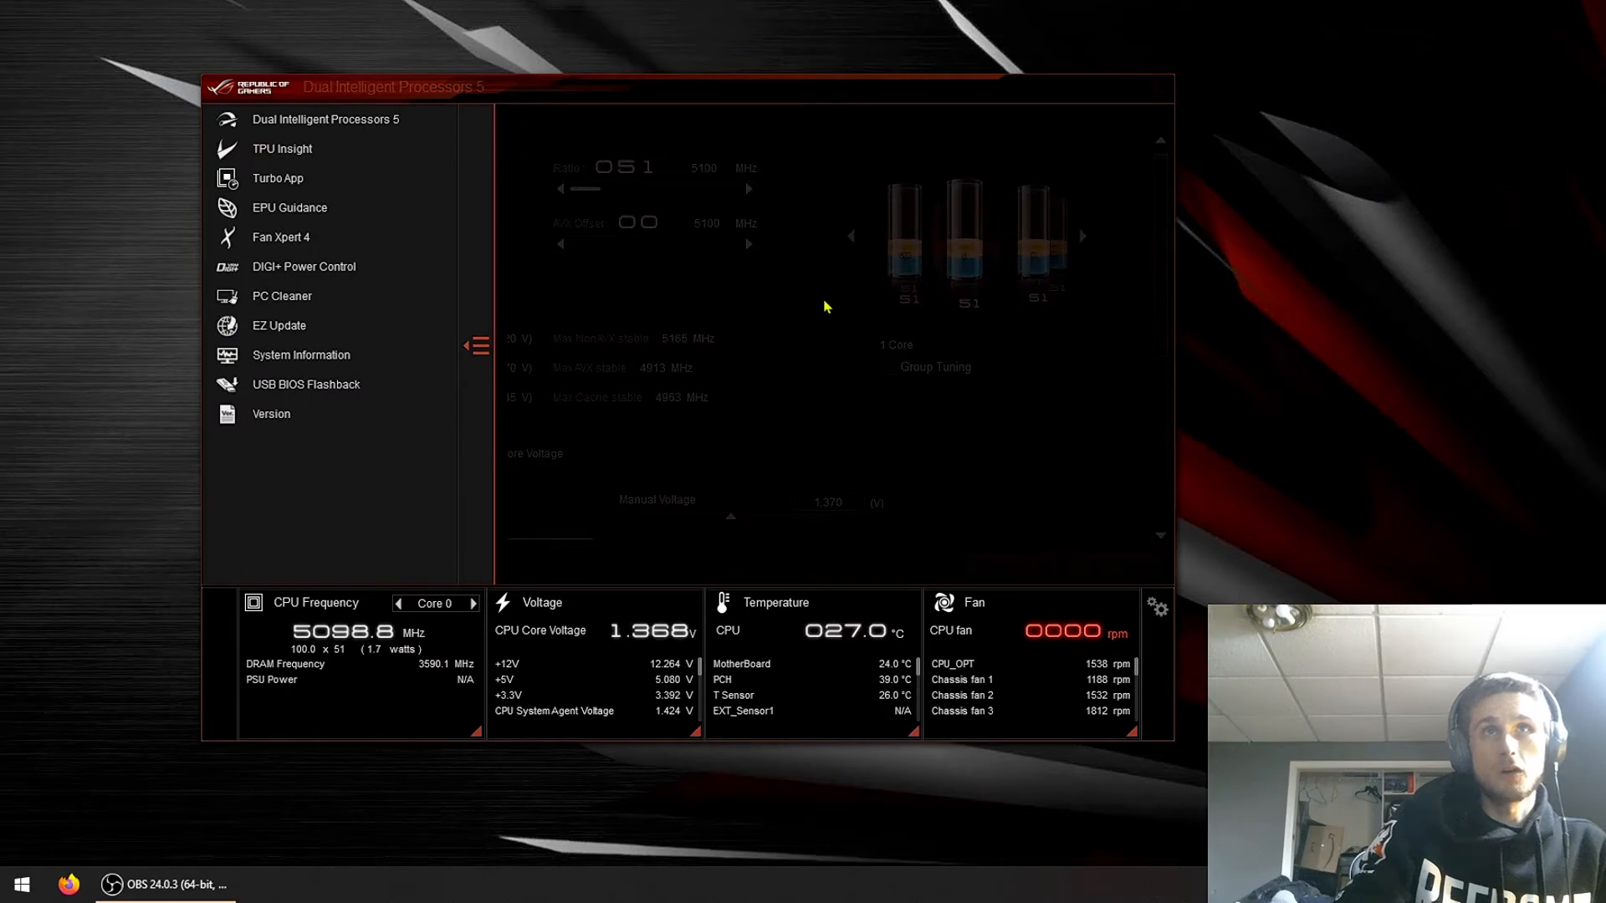
pyautogui.click(477, 344)
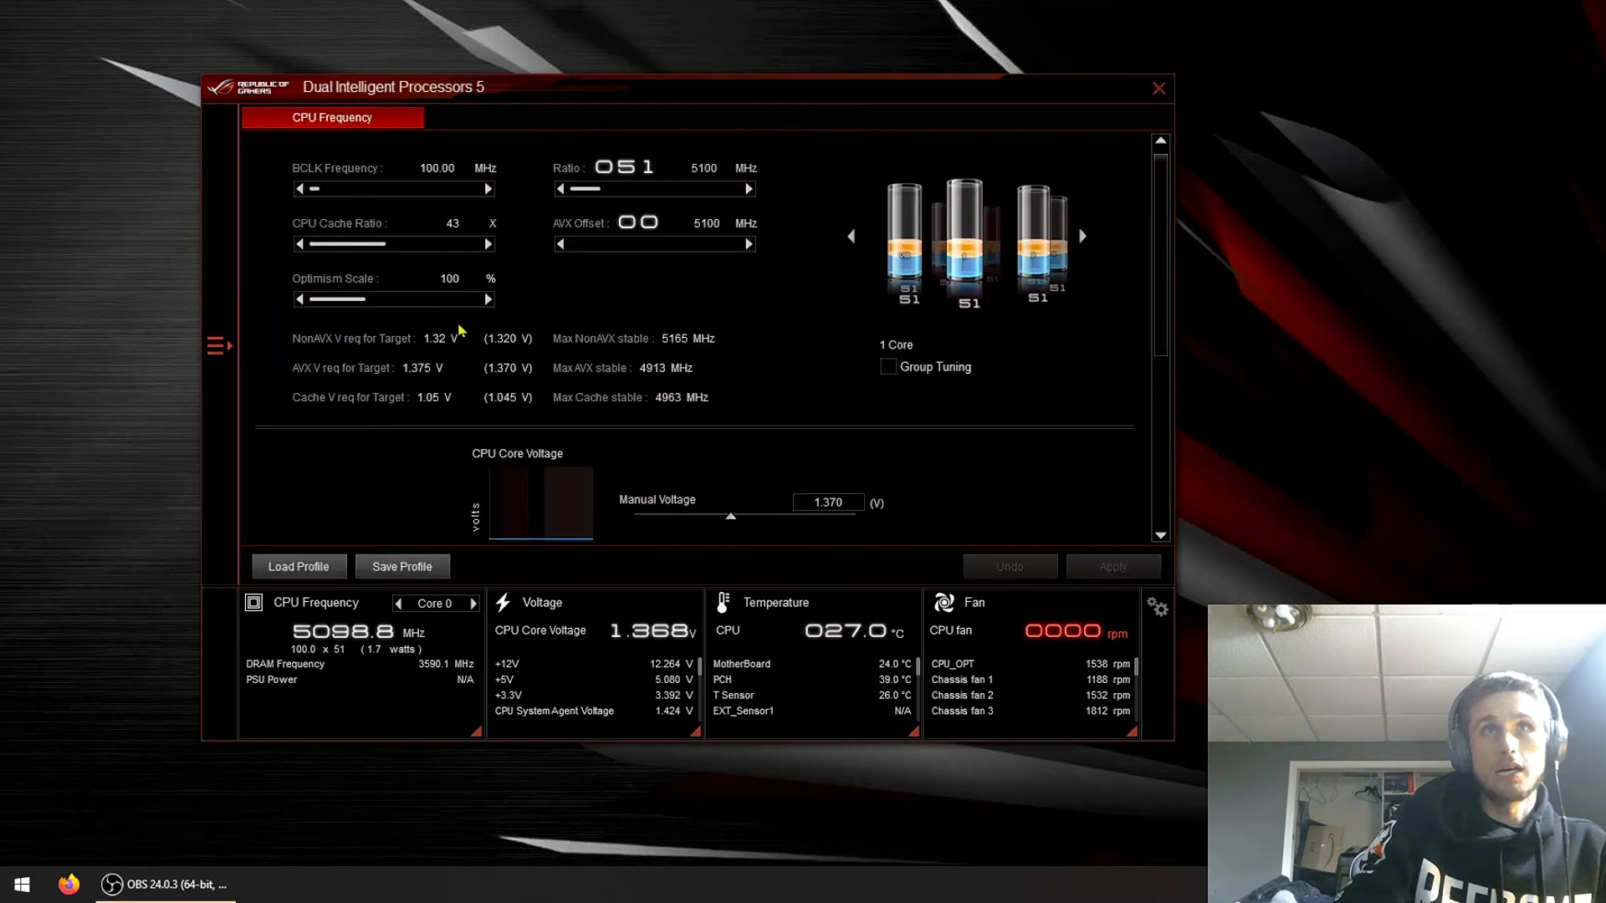
# Step: Try to apply a CPU ratio of 52 to all cores with Group Tuning and load the CPU/DRAM power settings
pyautogui.click(948, 366)
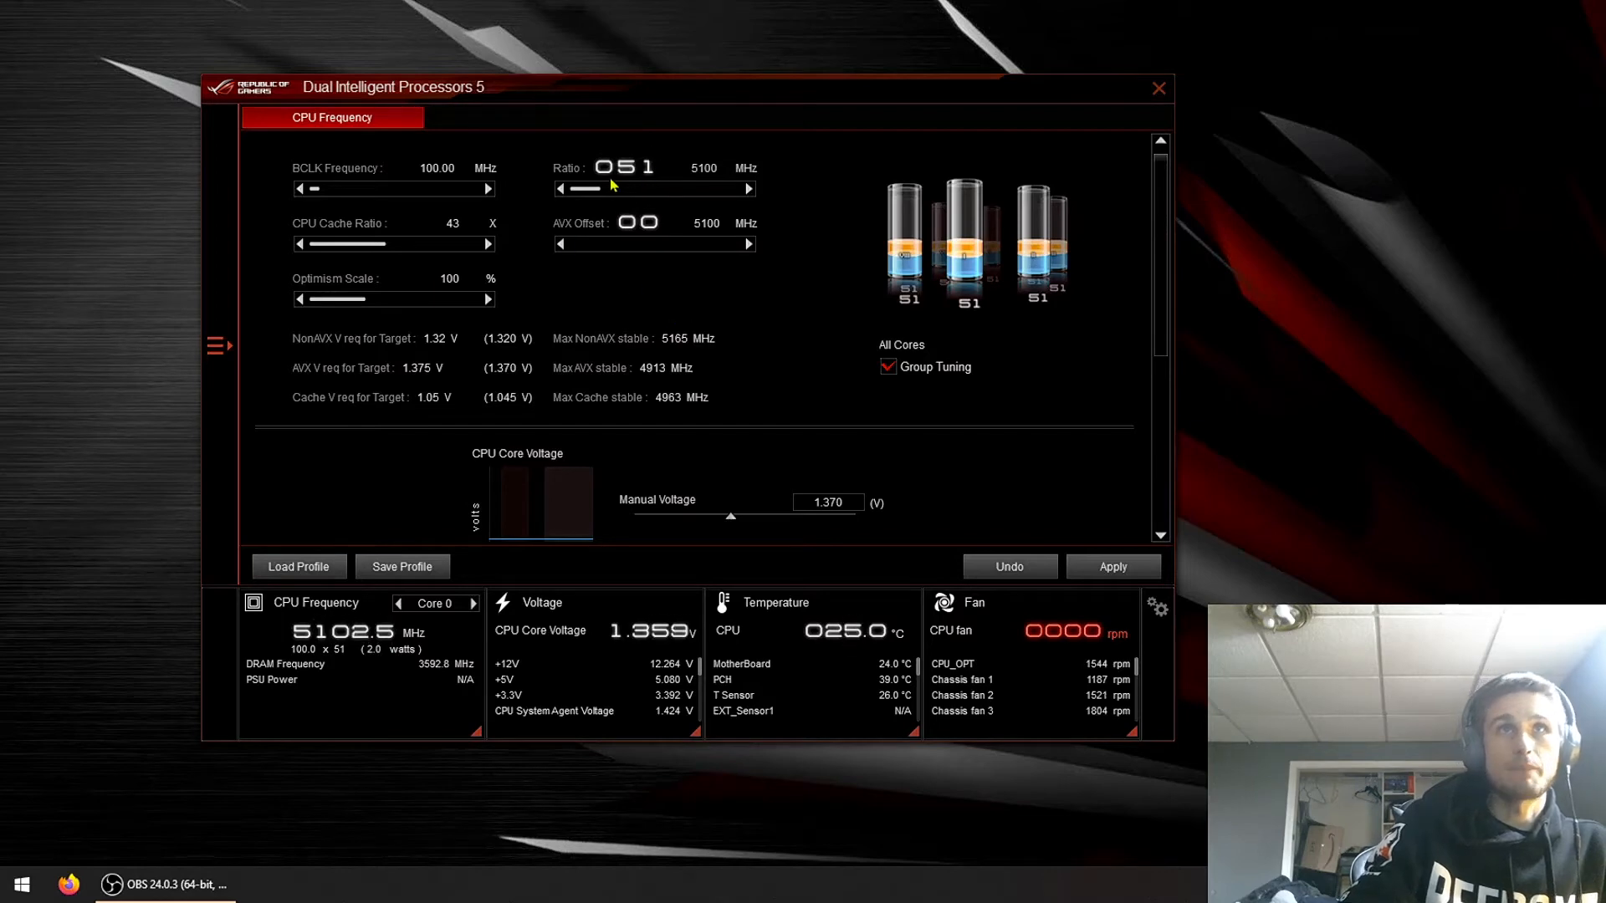
pyautogui.click(723, 189)
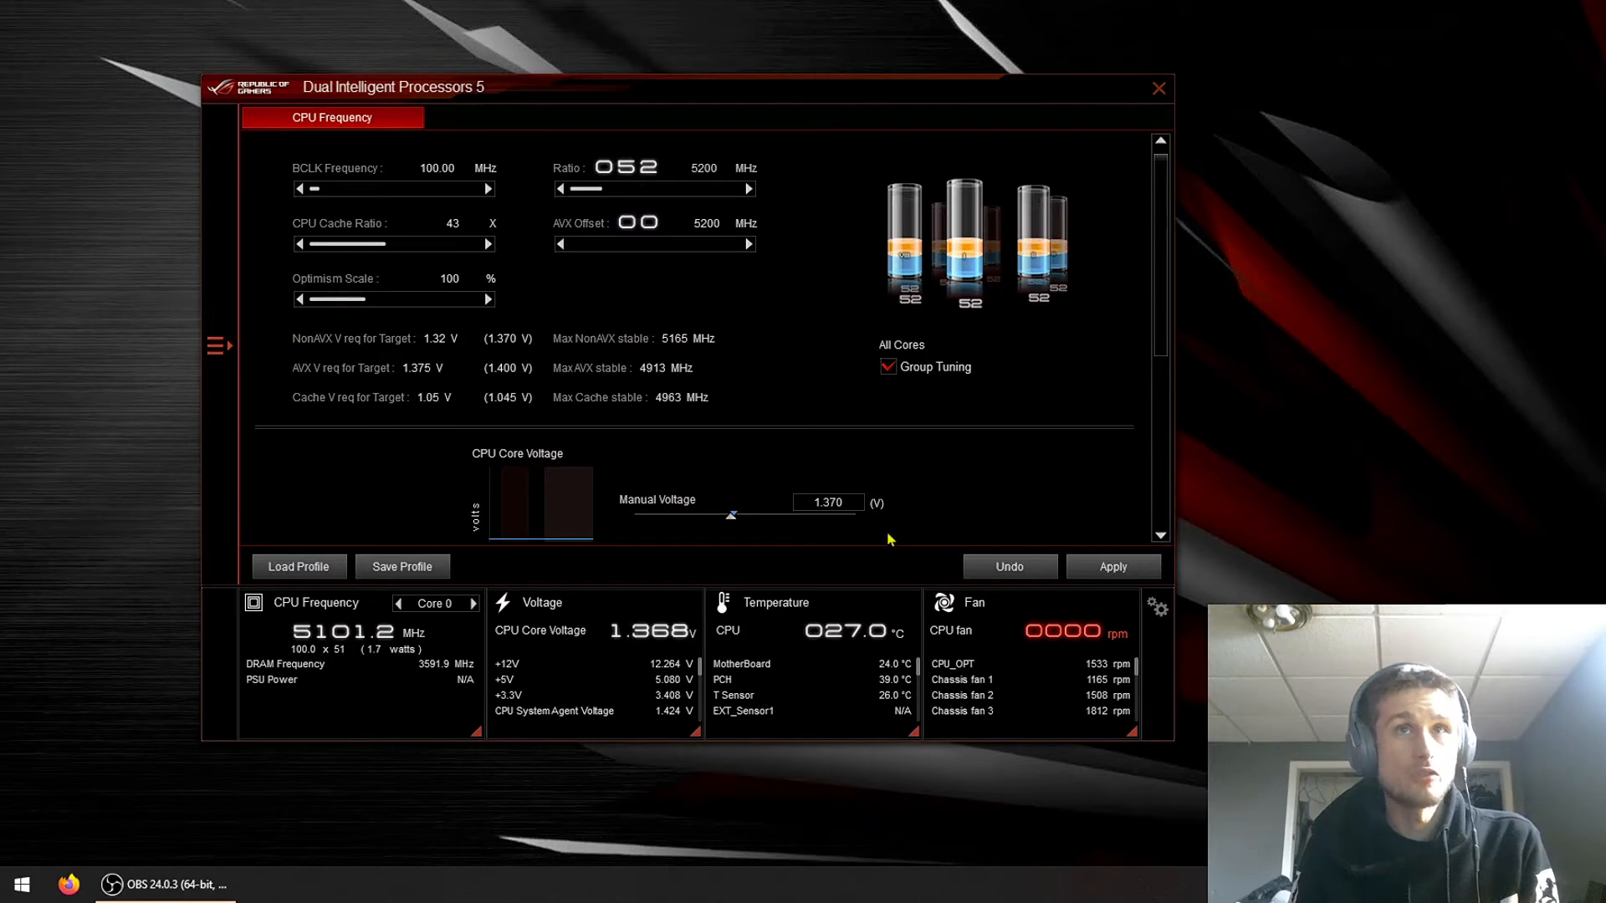
pyautogui.click(1138, 575)
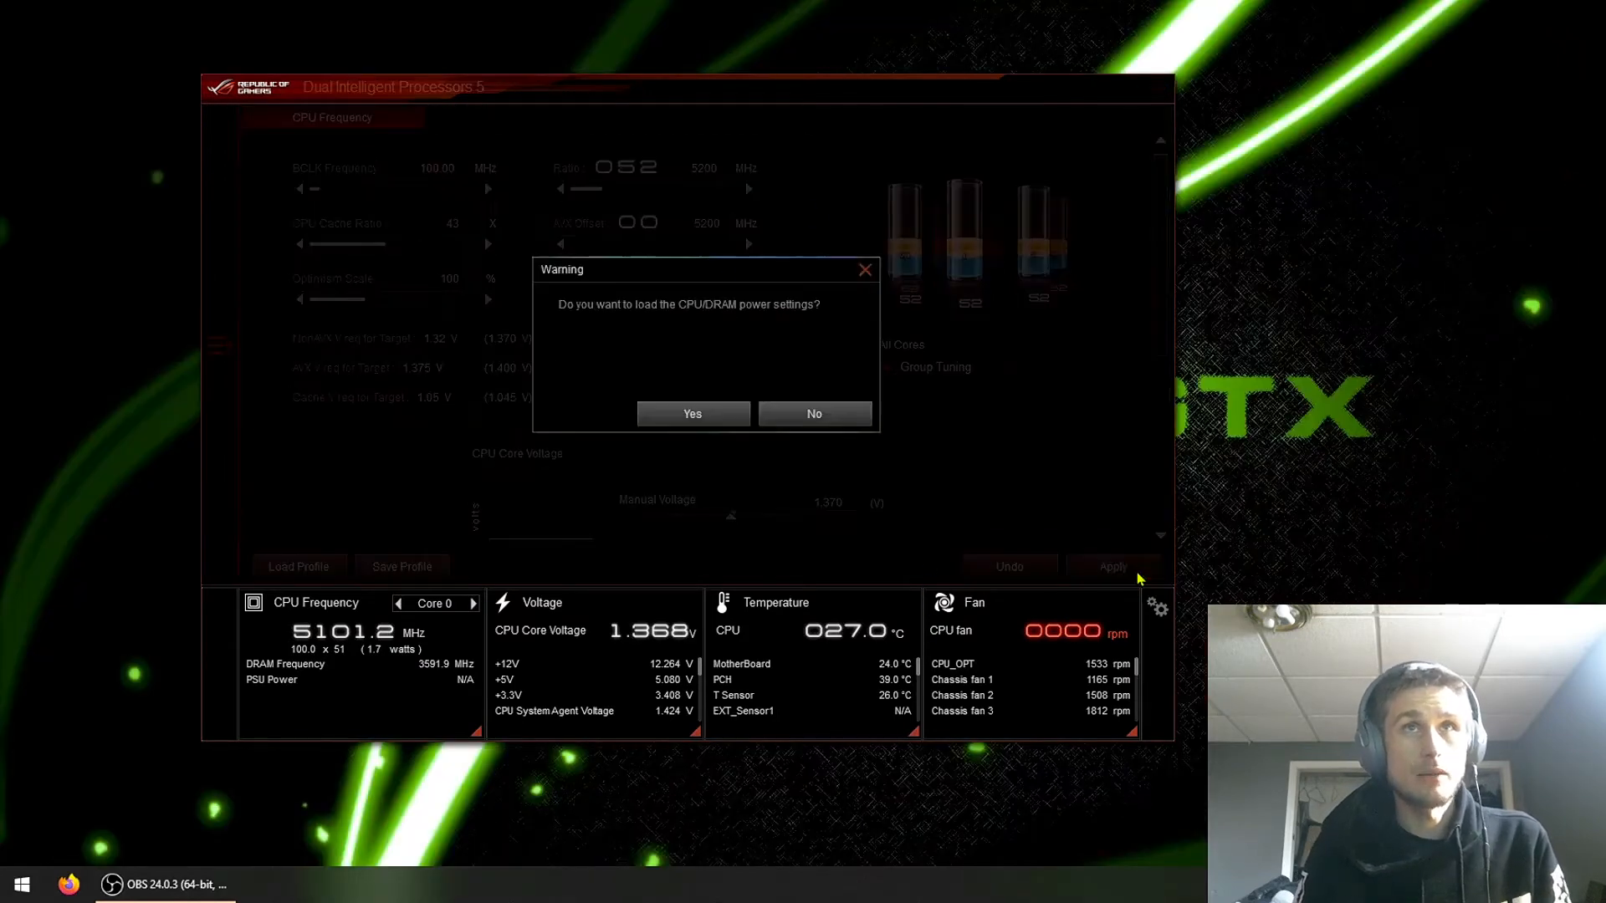
pyautogui.click(721, 413)
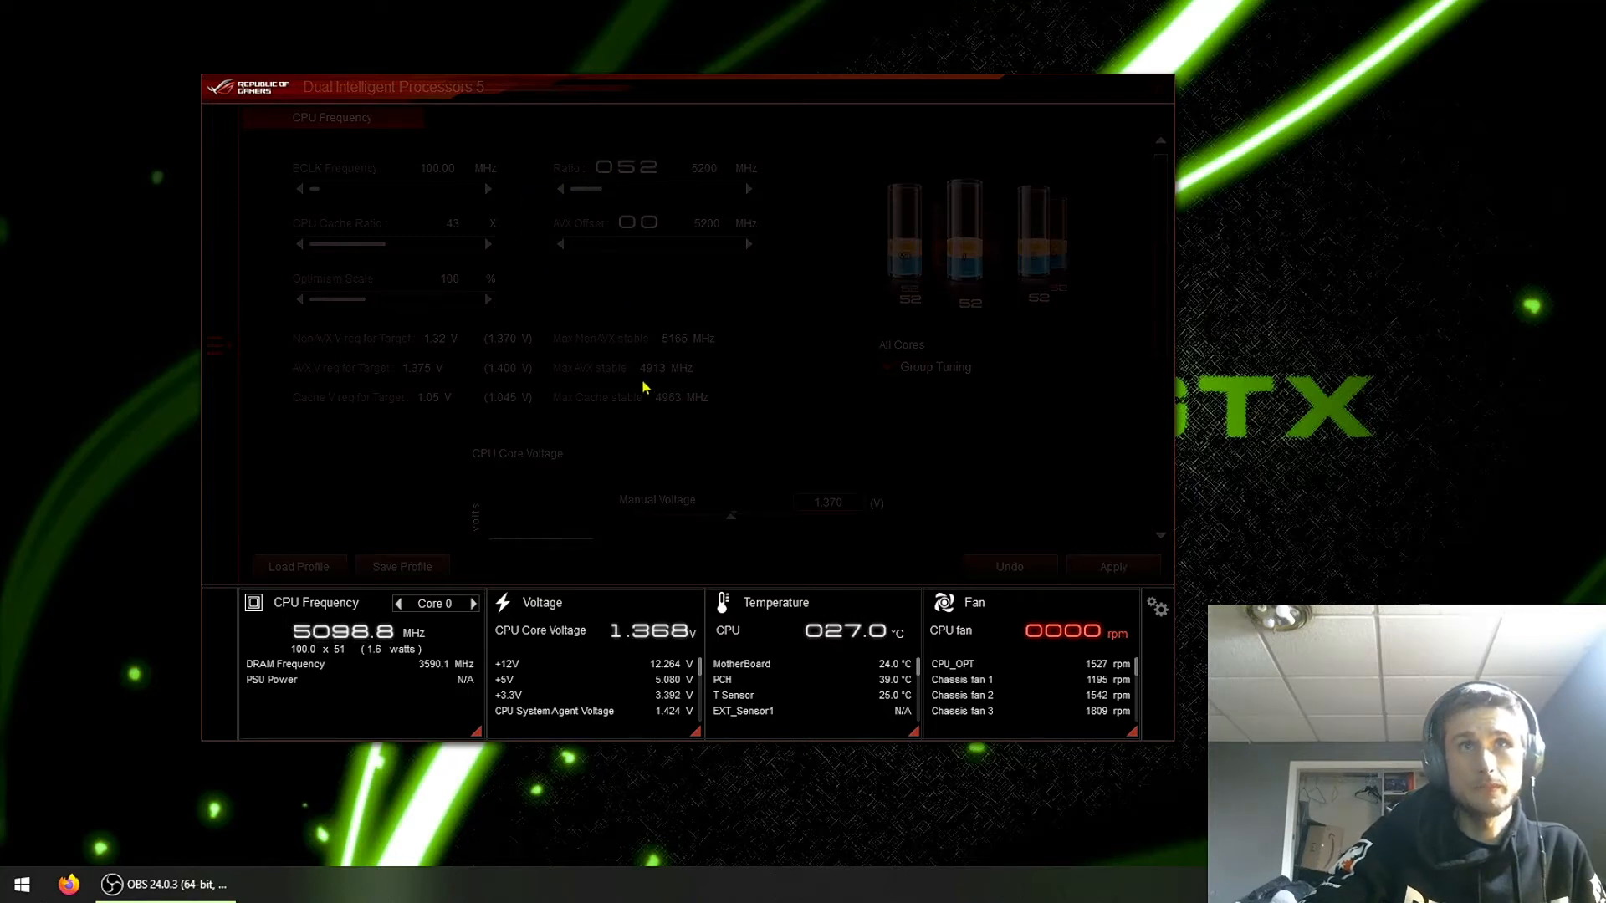
# Step: Open Task Manager and check the current CPU speed in its performance view
pyautogui.rightClick(22, 884)
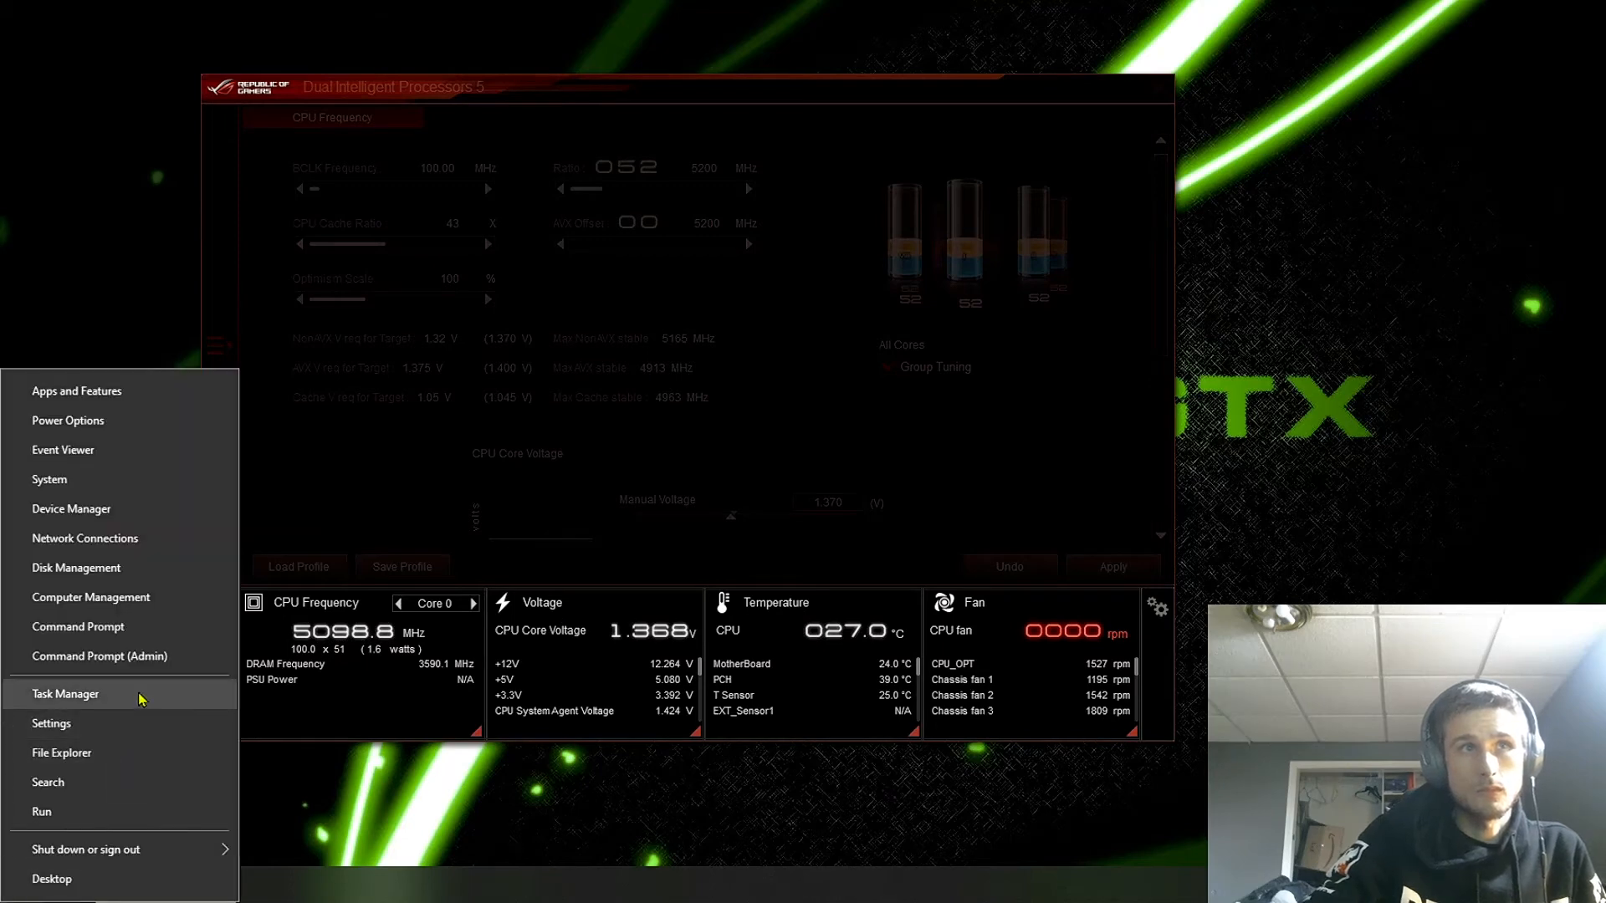
pyautogui.click(92, 597)
pyautogui.click(151, 4)
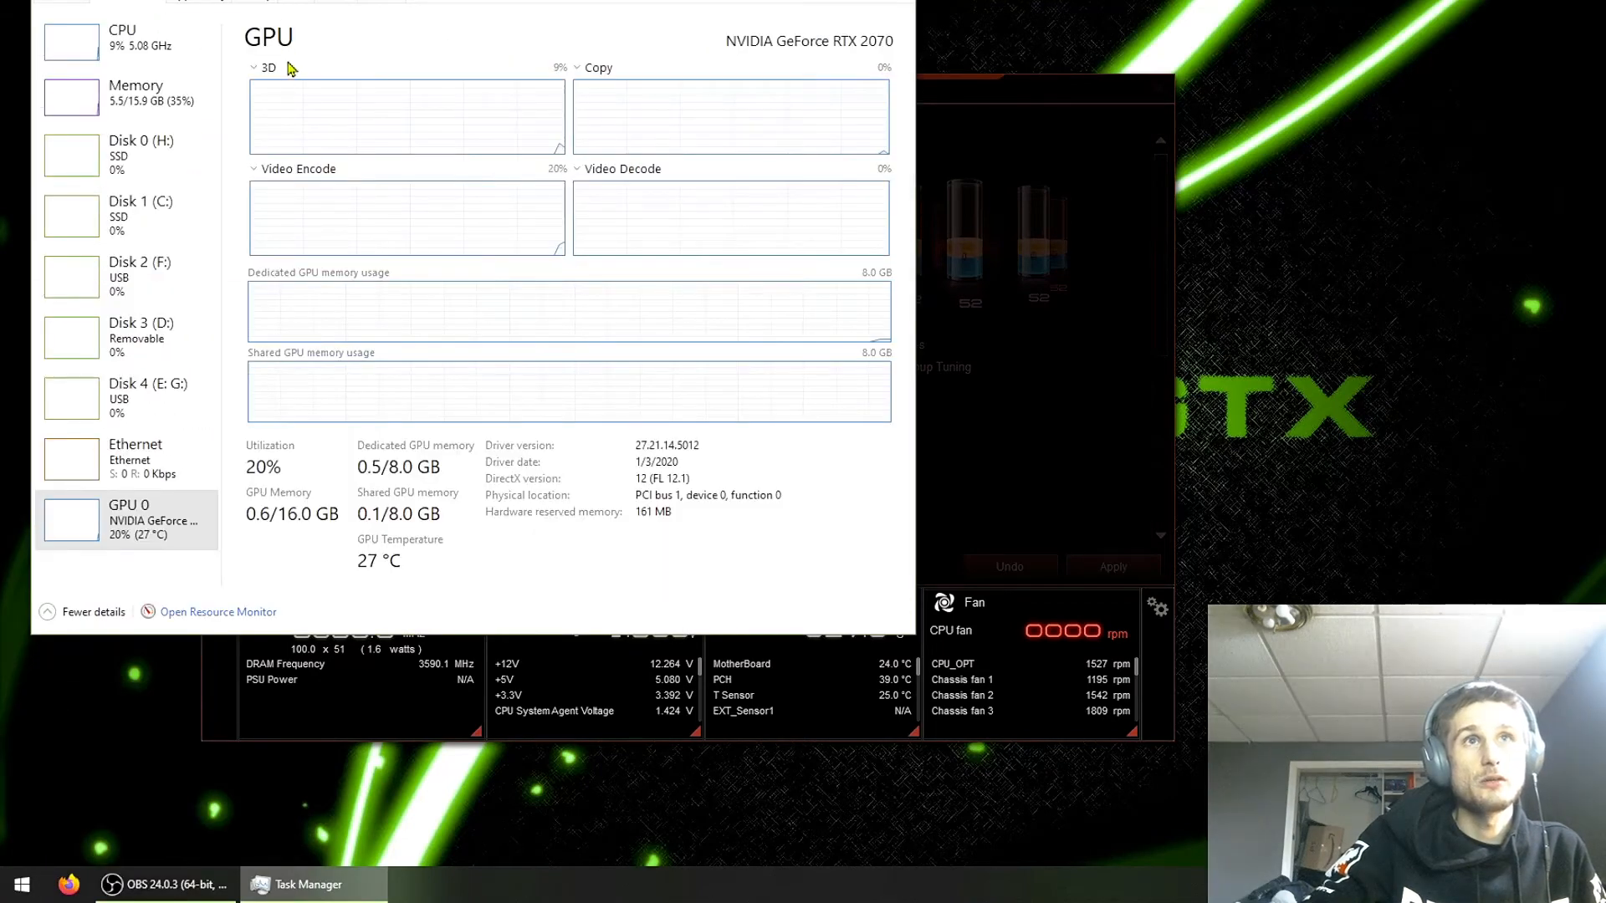
pyautogui.click(168, 94)
pyautogui.click(171, 38)
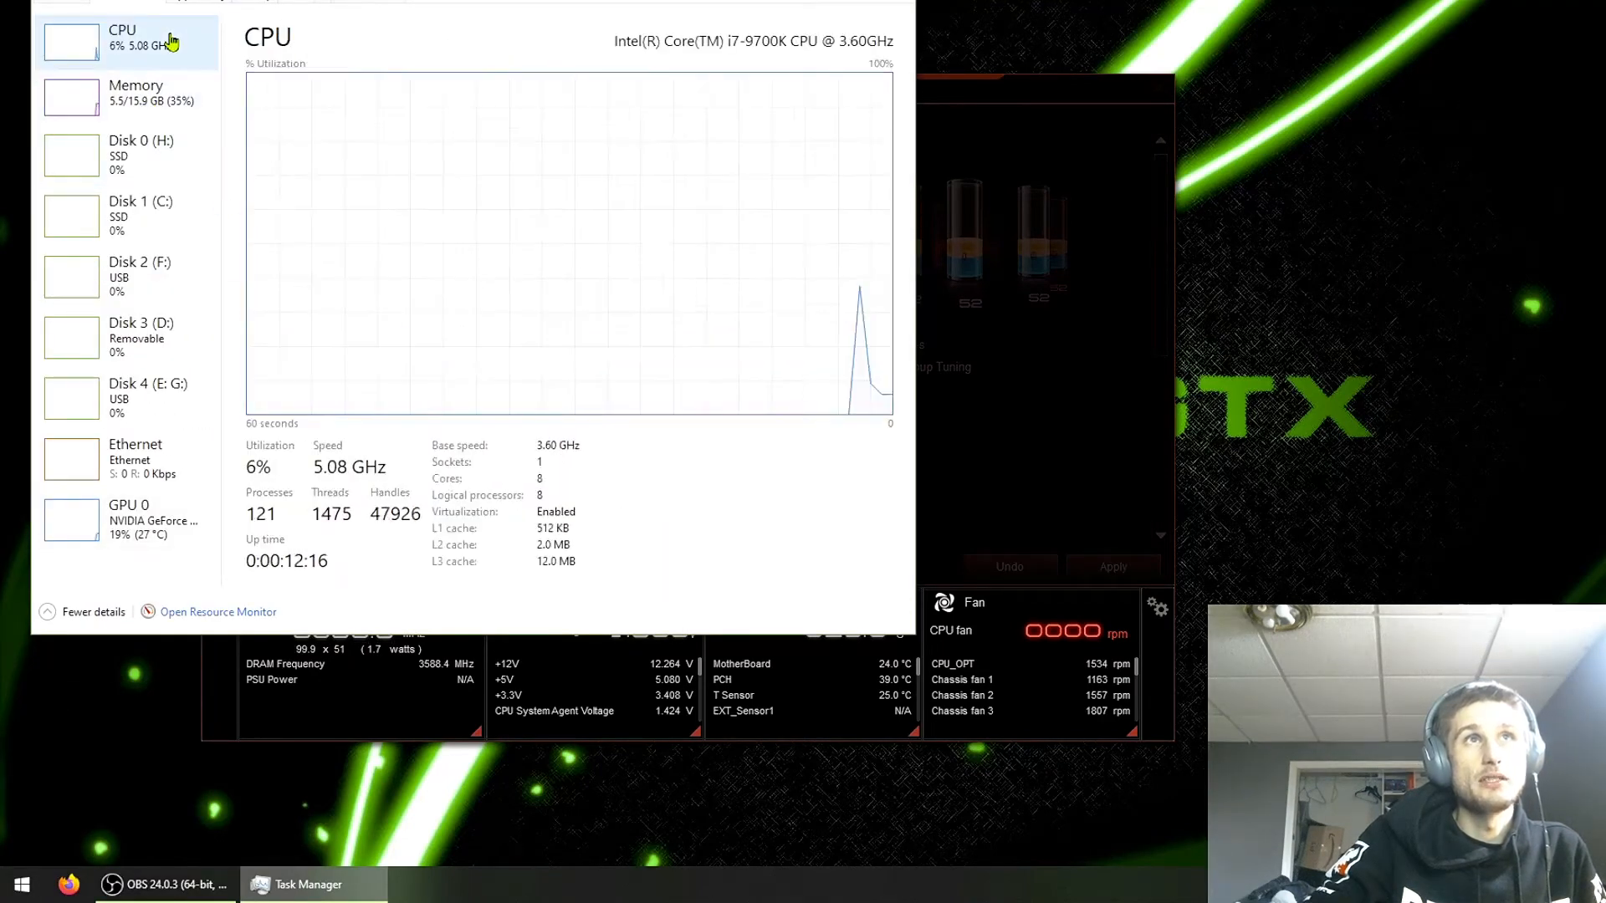
pyautogui.moveTo(435, 5); pyautogui.dragTo(932, 29)
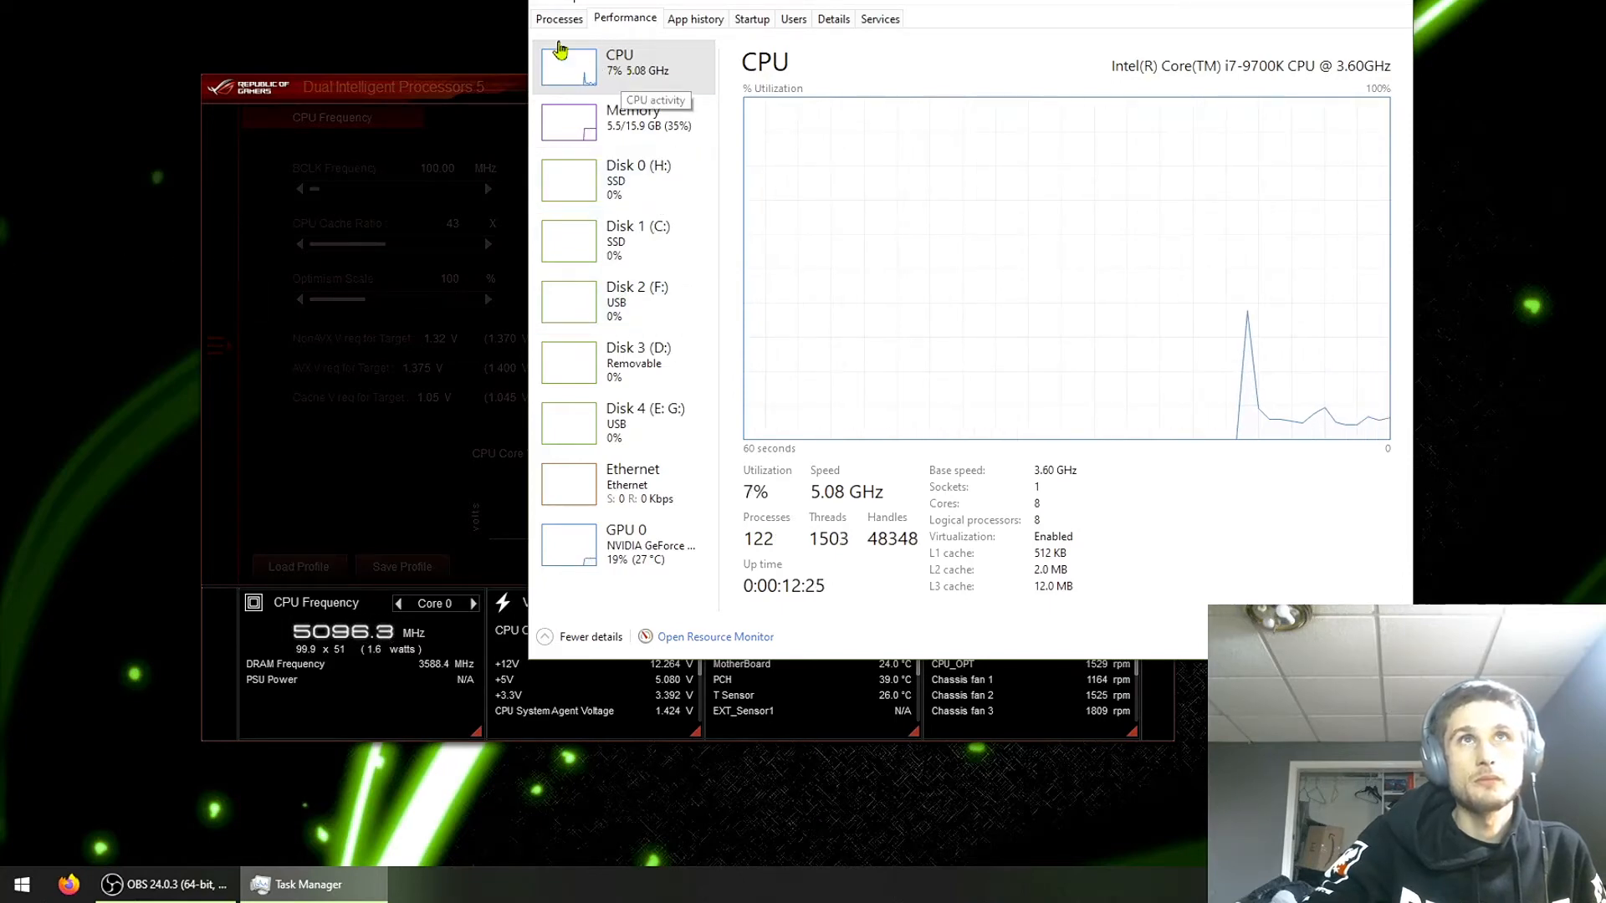
# Step: End the AISuite3 background process in Task Manager
pyautogui.click(559, 18)
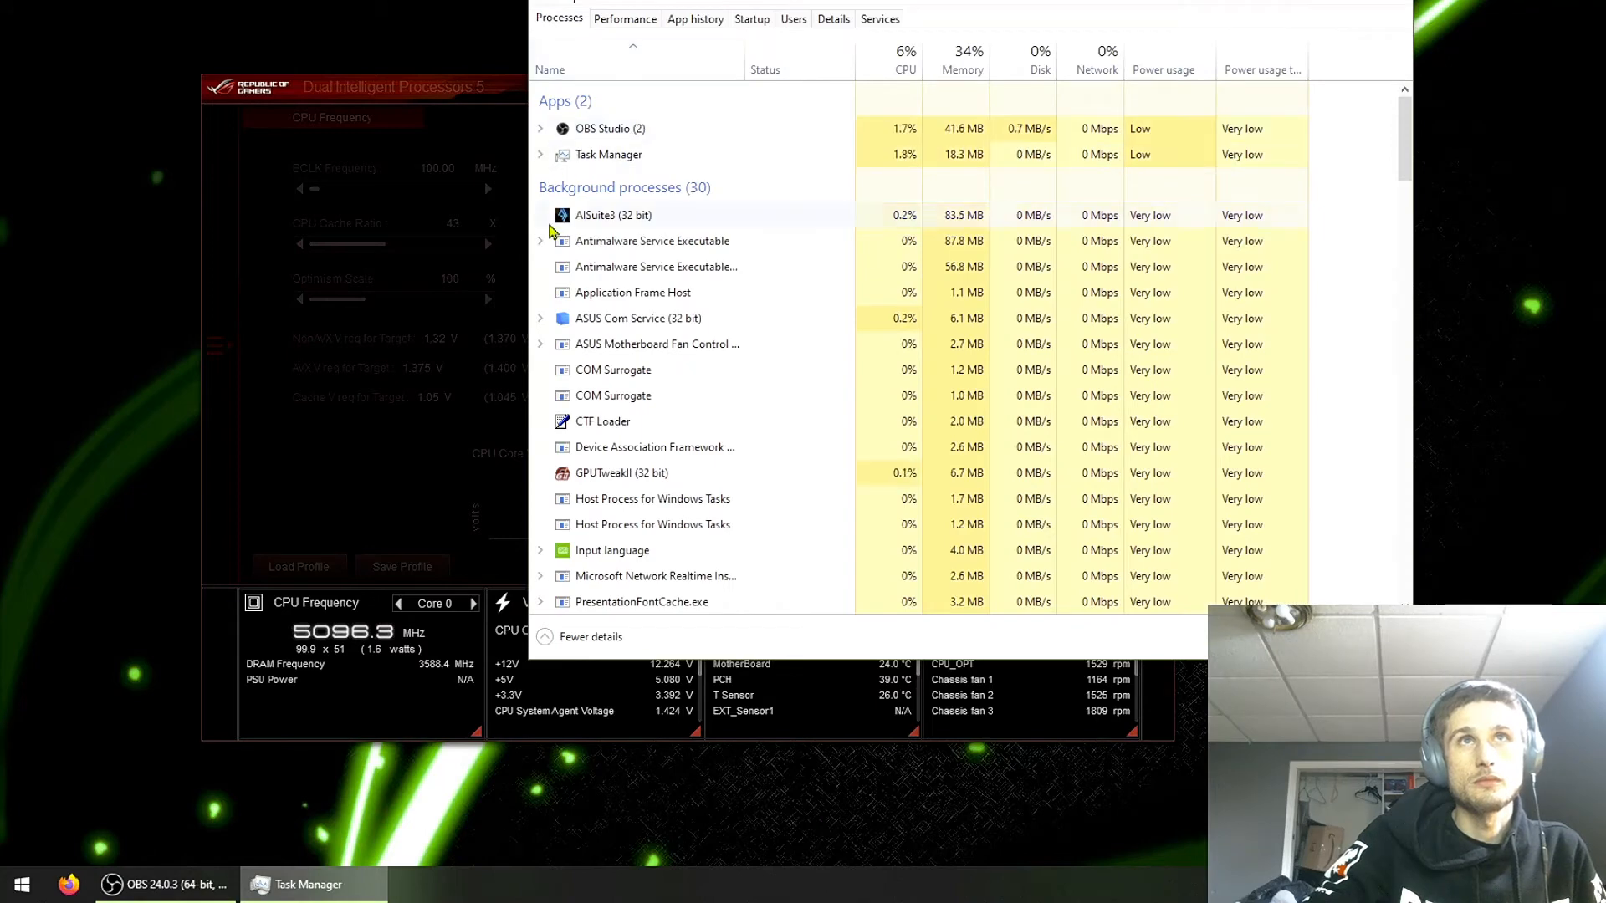
pyautogui.rightClick(555, 213)
pyautogui.click(586, 219)
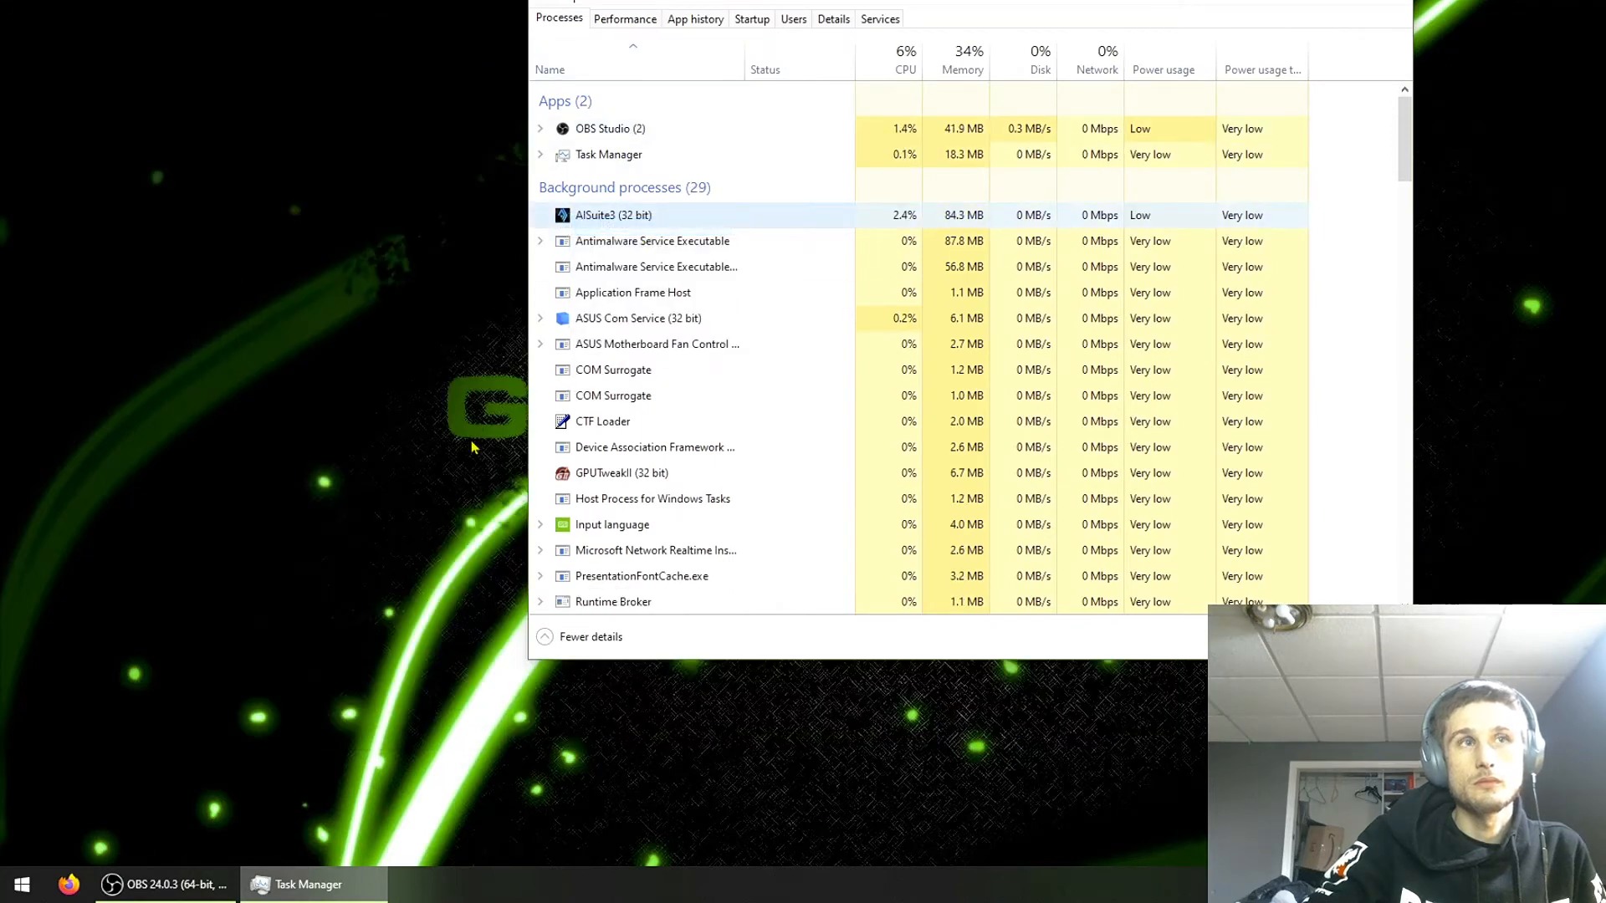
# Step: Open TurboV Core and display its CPU Ratio settings
pyautogui.click(23, 884)
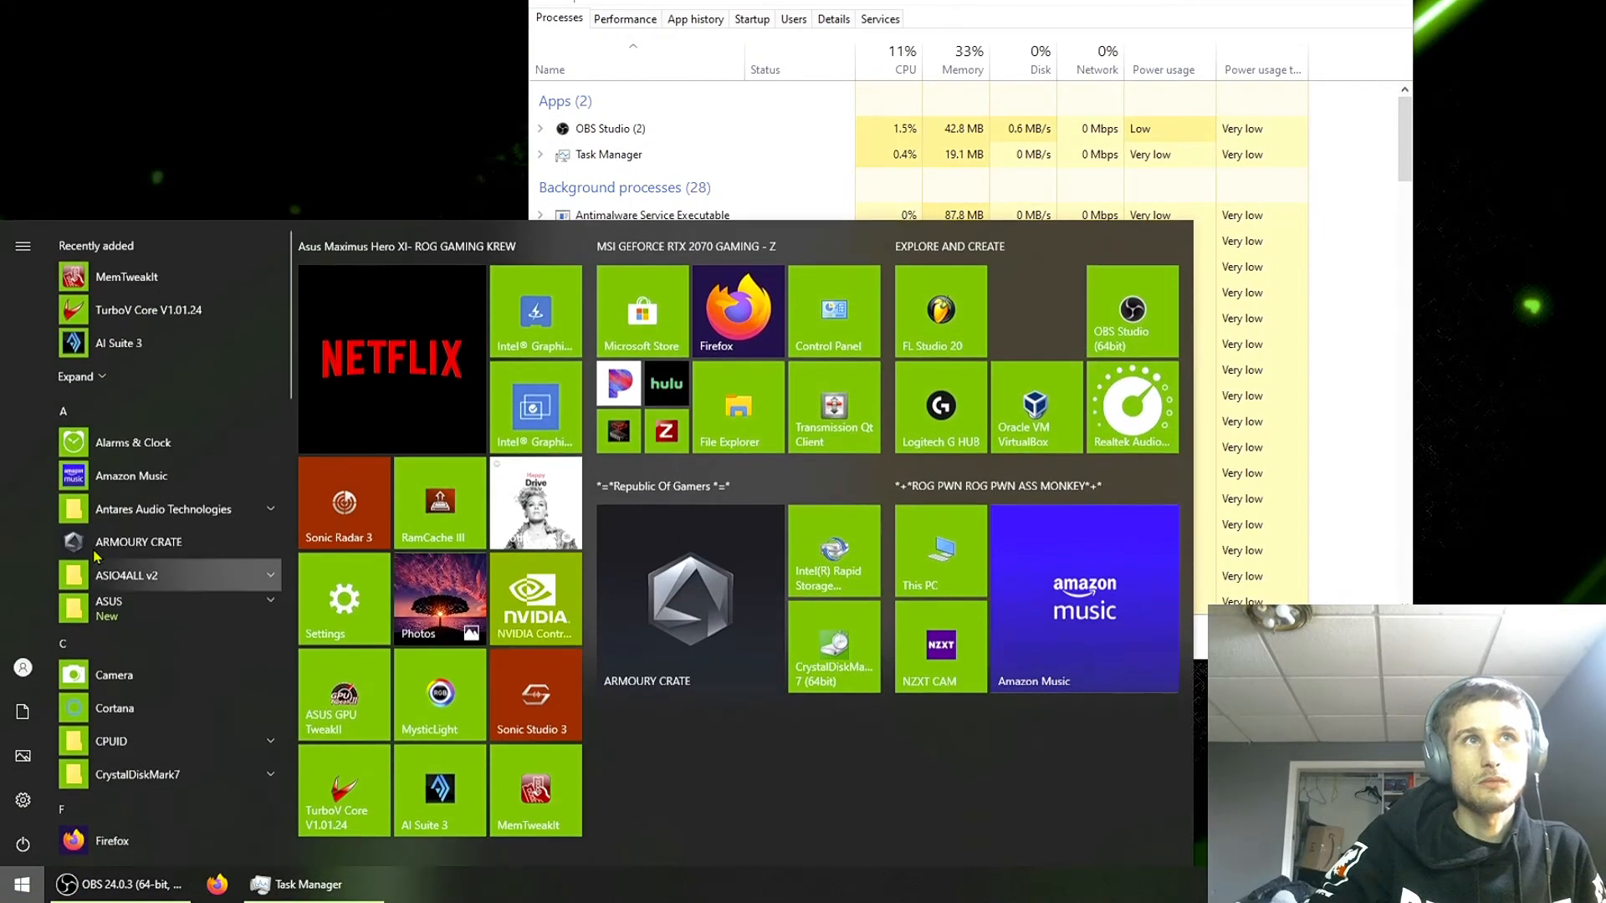
pyautogui.click(201, 310)
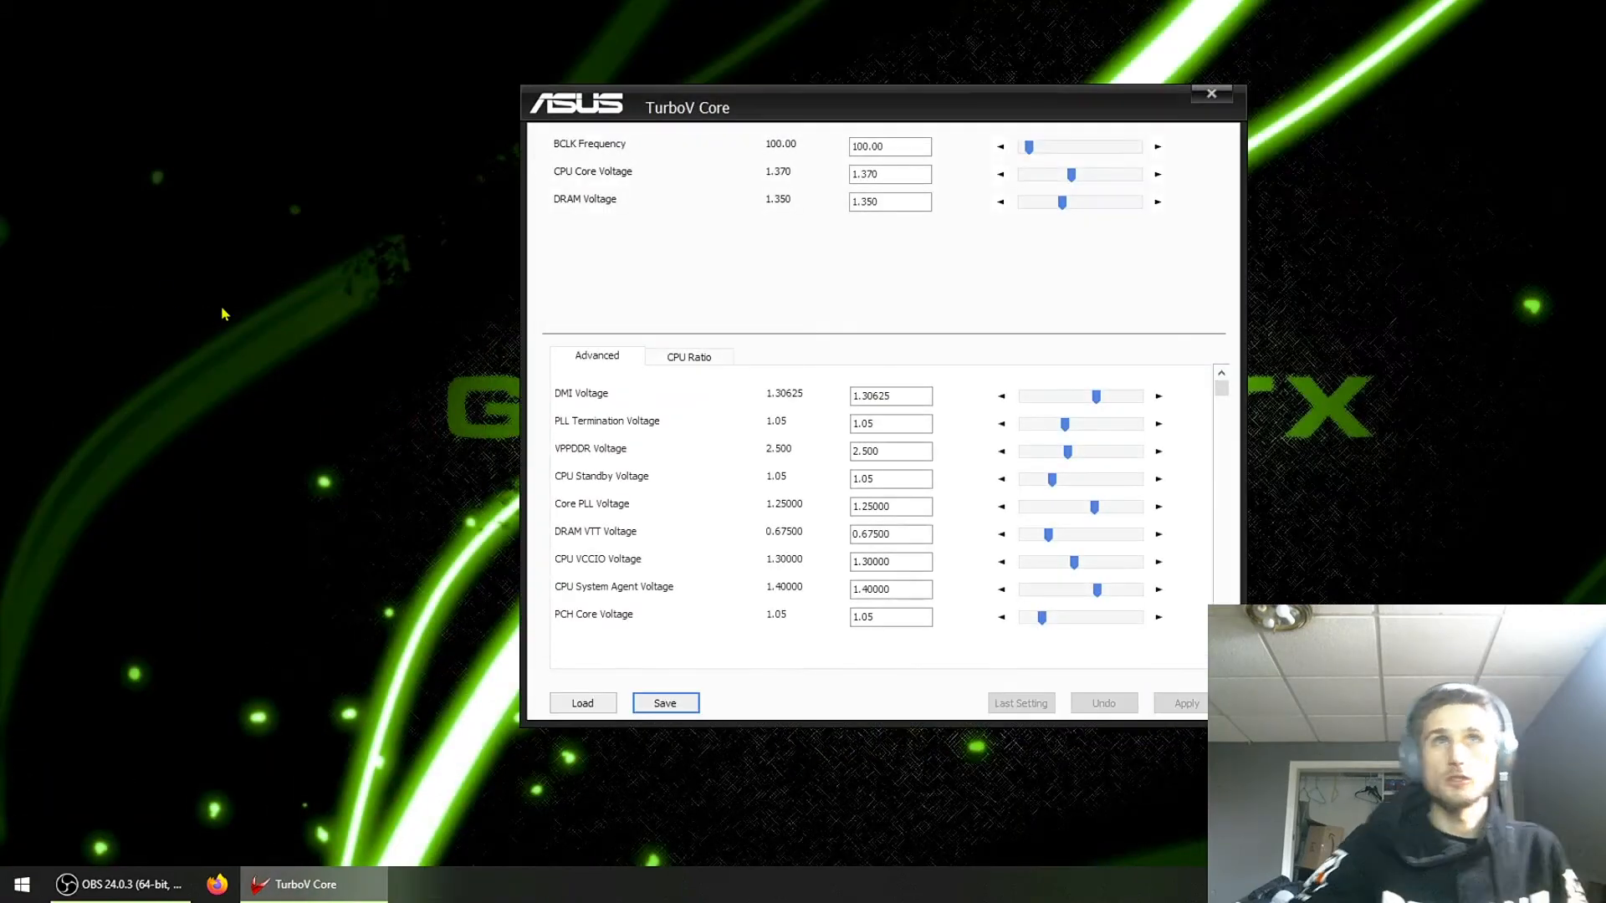
pyautogui.click(689, 356)
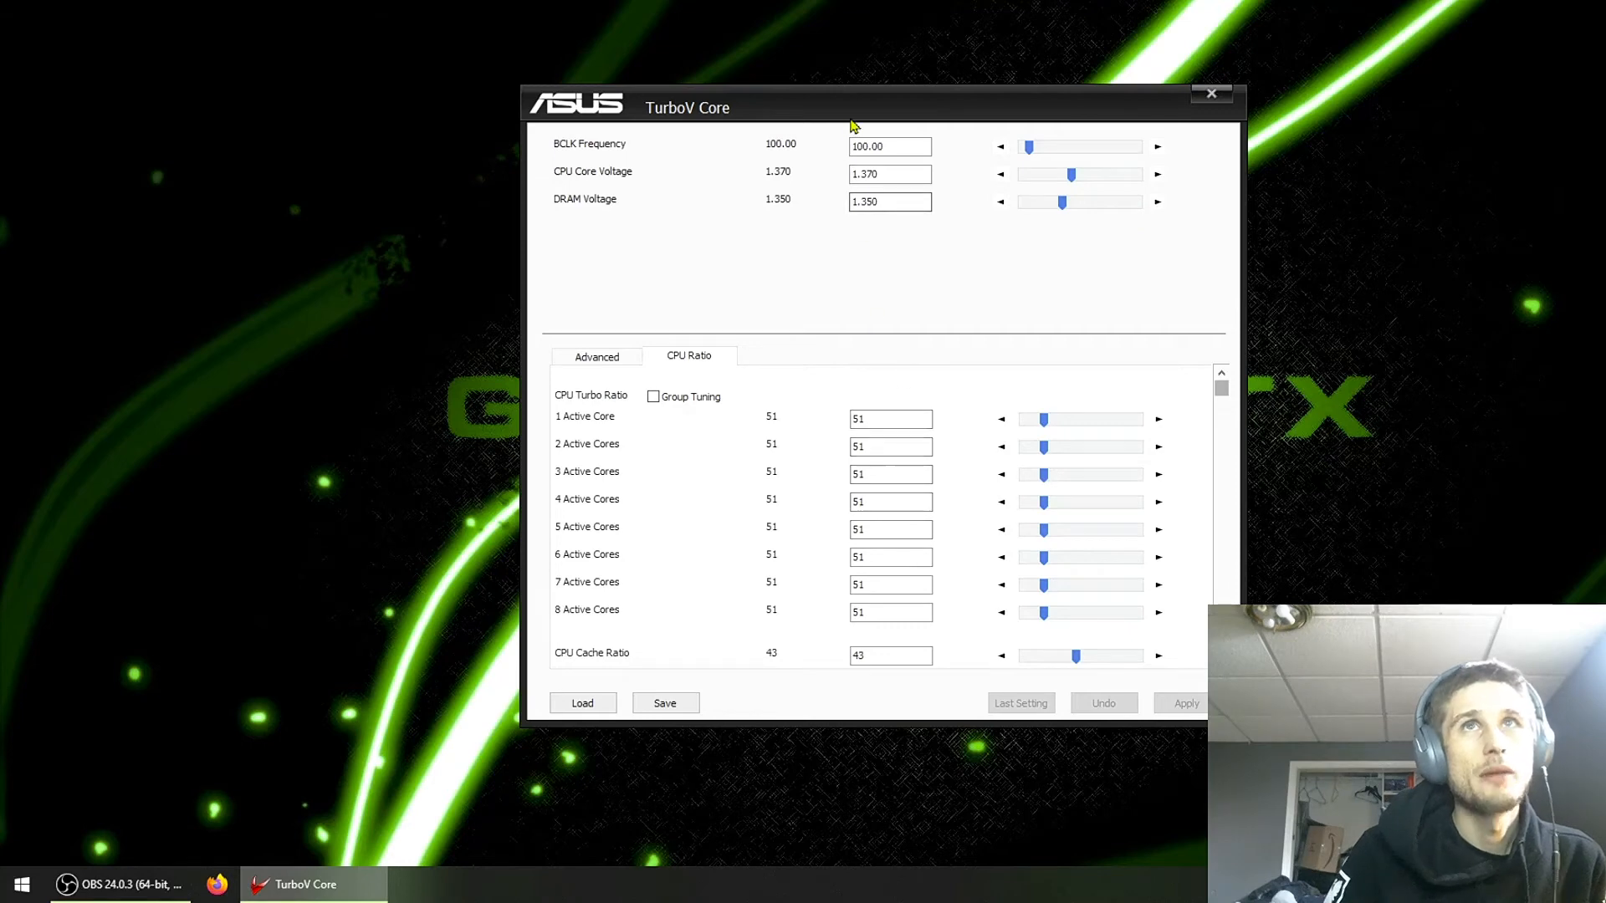
pyautogui.moveTo(853, 126); pyautogui.dragTo(715, 123)
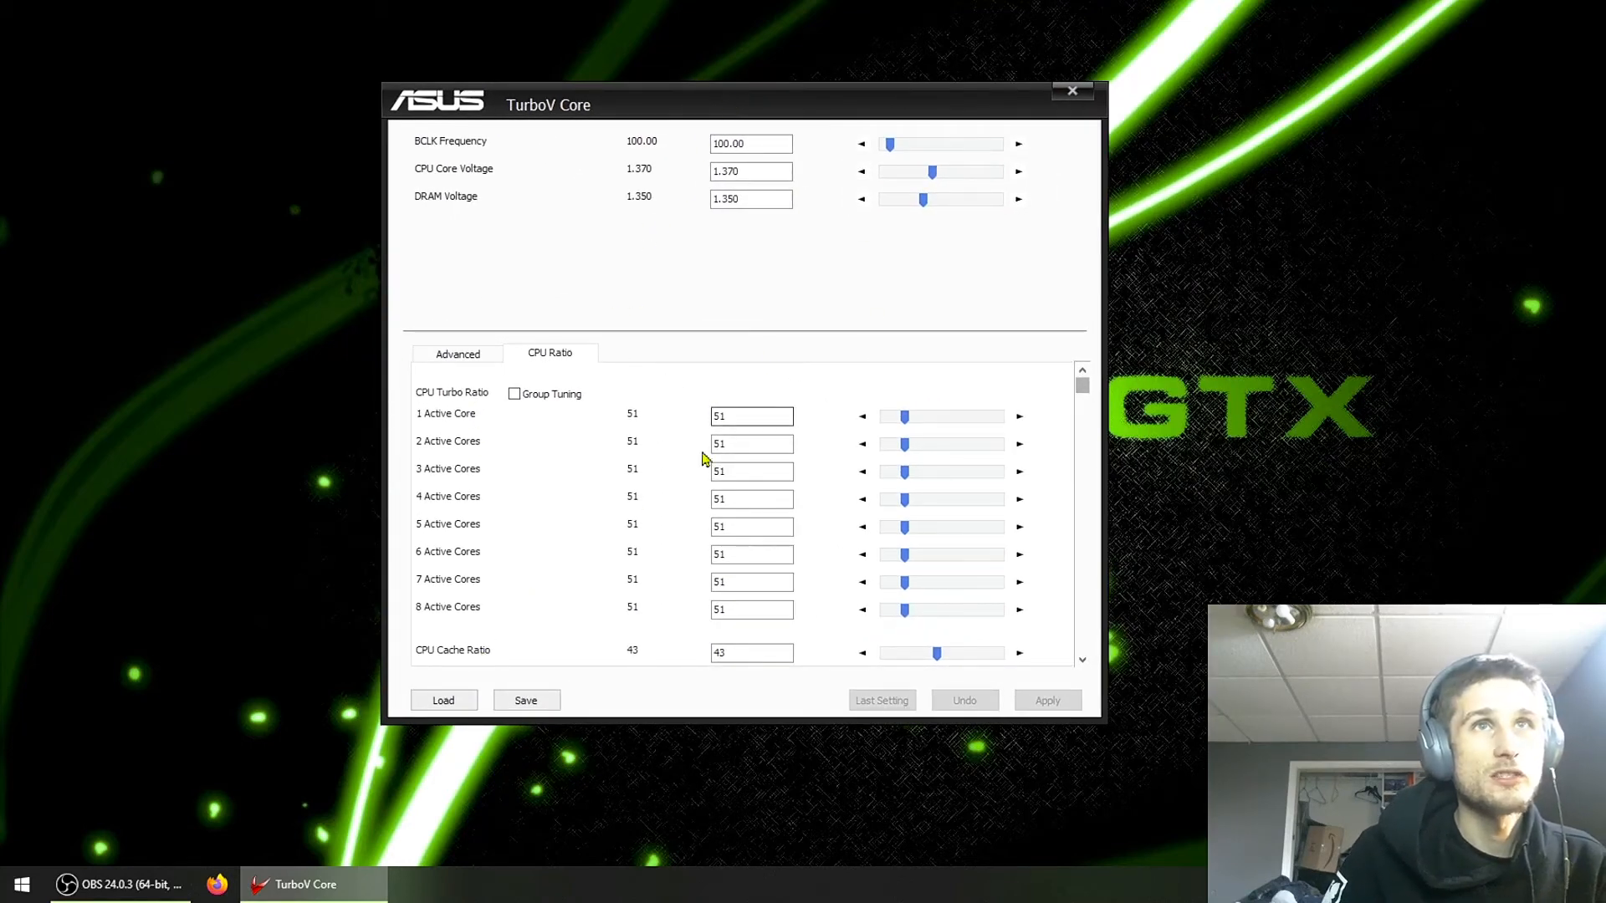
# Step: Enable Group Tuning, set the CPU turbo ratio of all cores to 52 and apply it
pyautogui.click(514, 394)
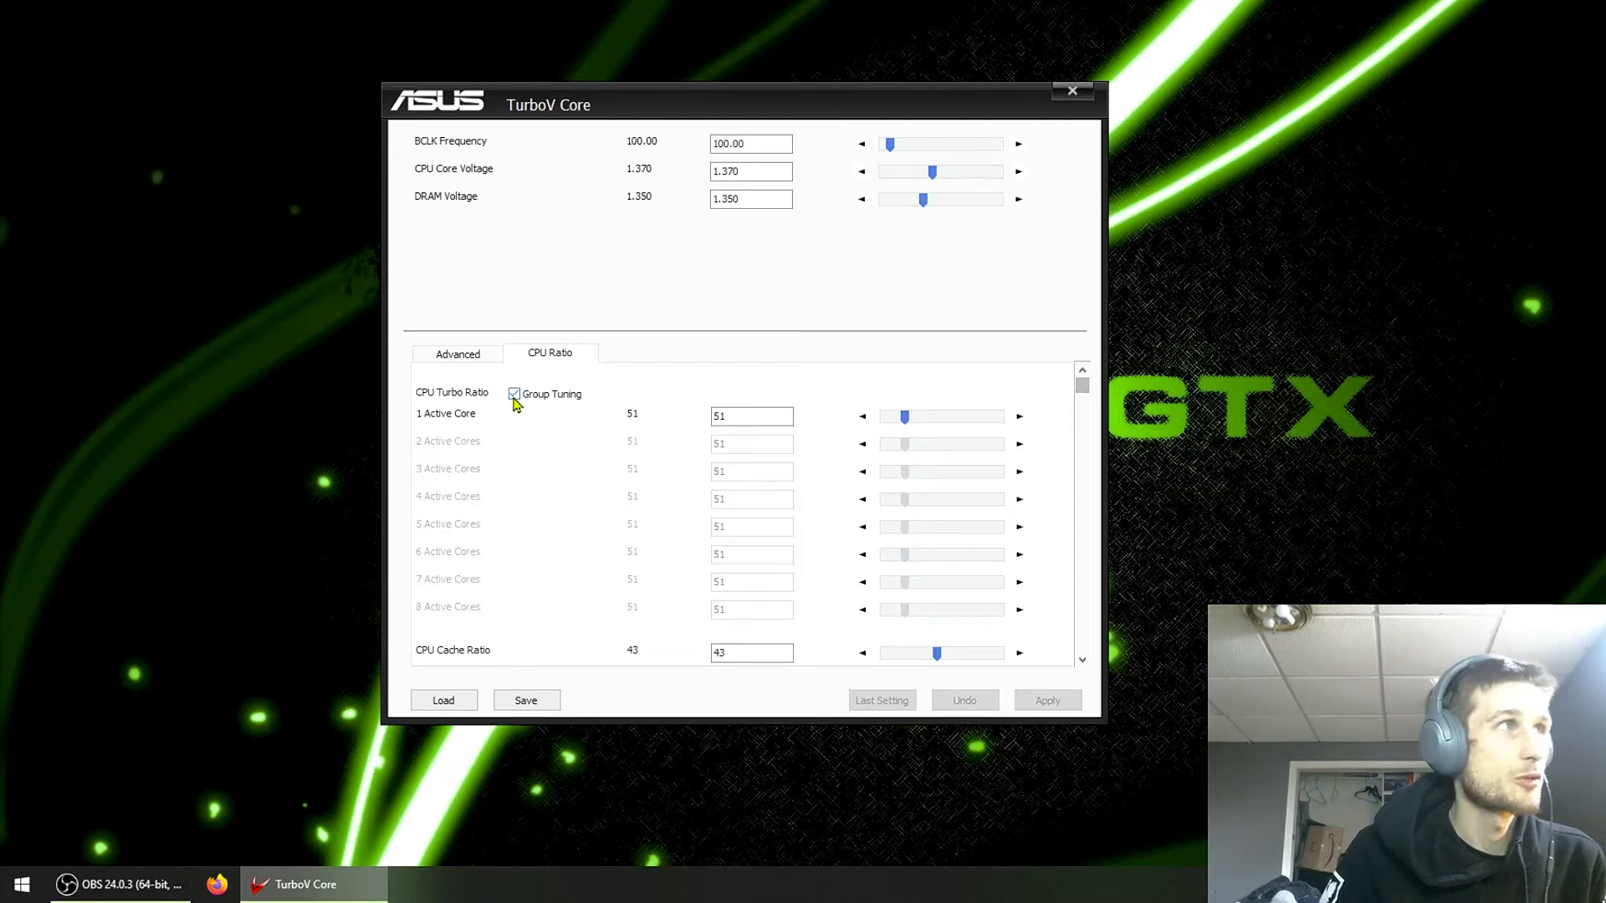
pyautogui.click(1019, 415)
pyautogui.click(1047, 701)
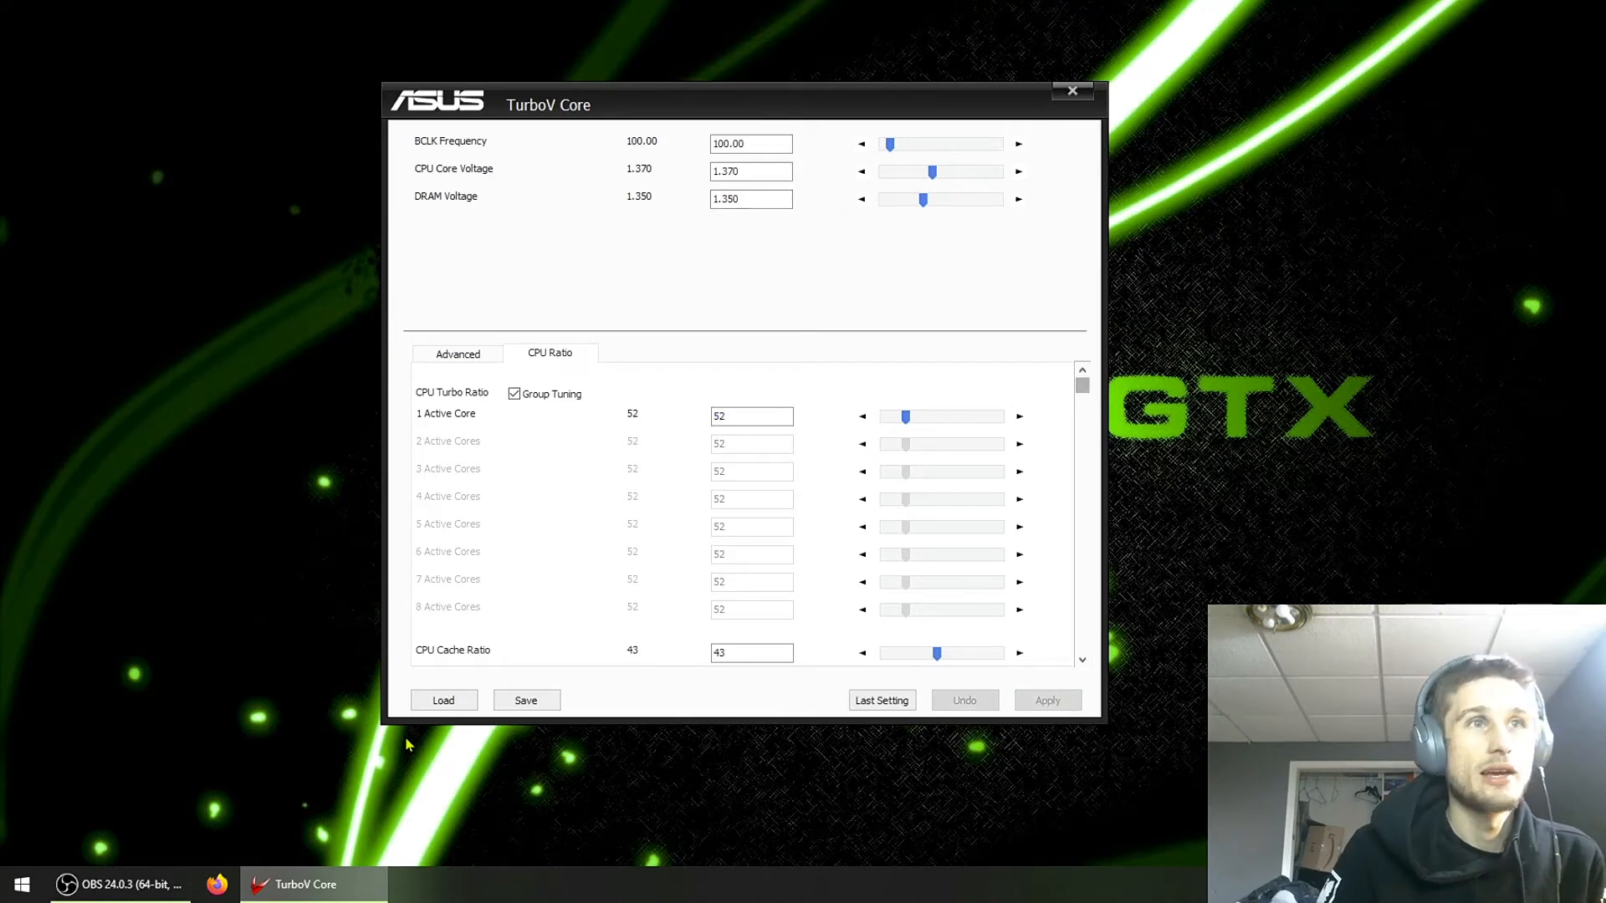
# Step: Check the CPU speed in Task Manager with the new ratio applied, and close Task Manager
pyautogui.rightClick(22, 883)
pyautogui.click(170, 691)
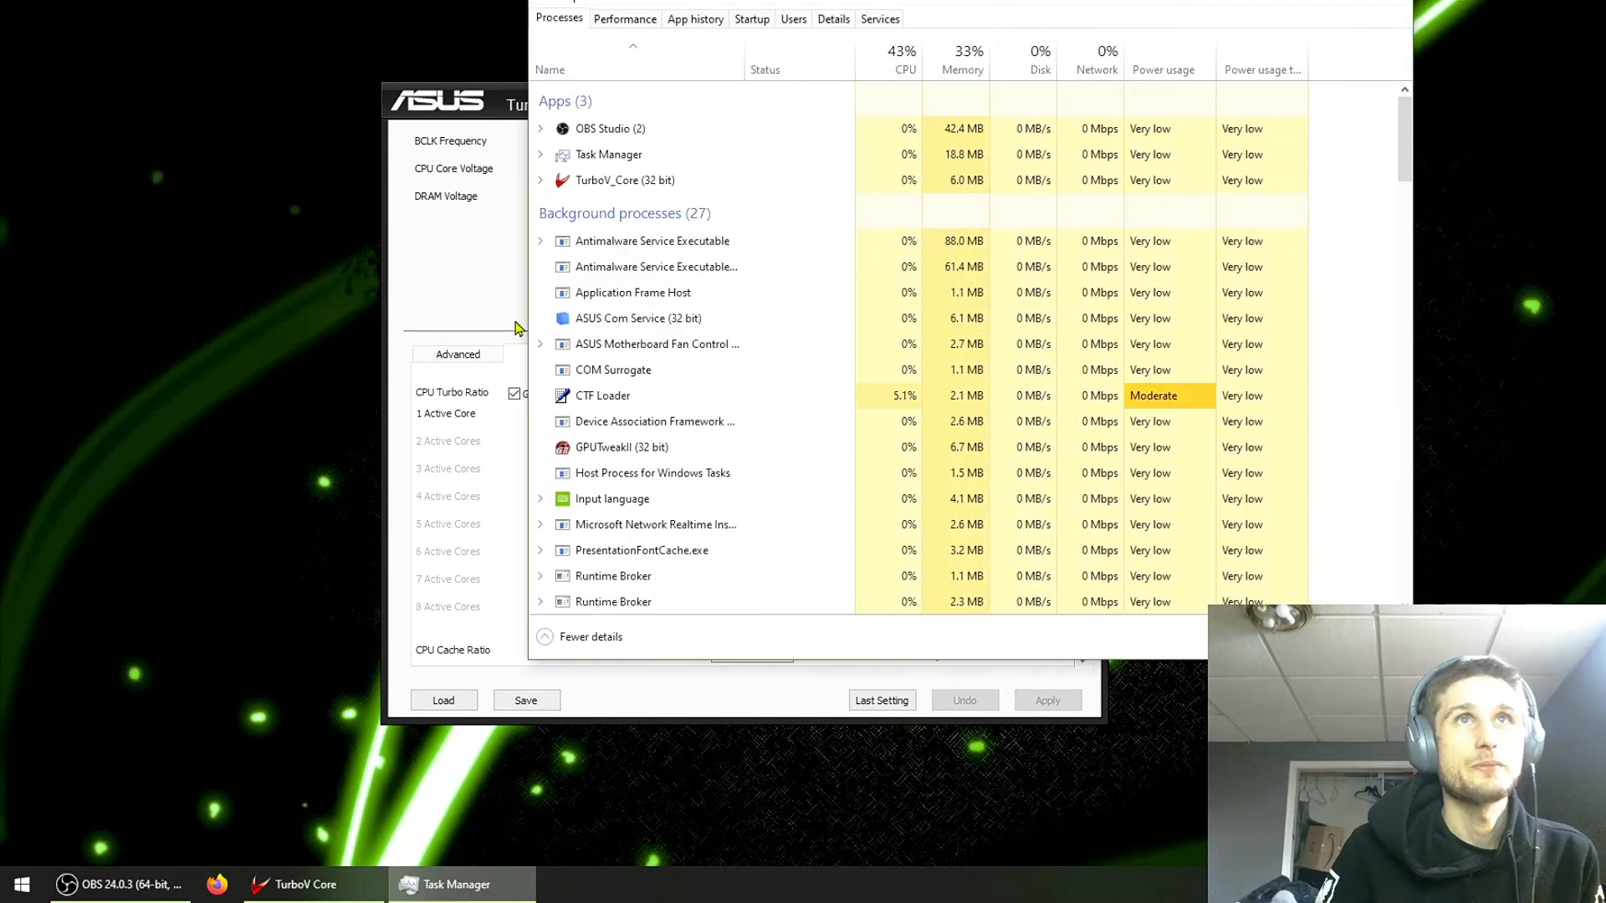
pyautogui.click(632, 18)
pyautogui.click(674, 73)
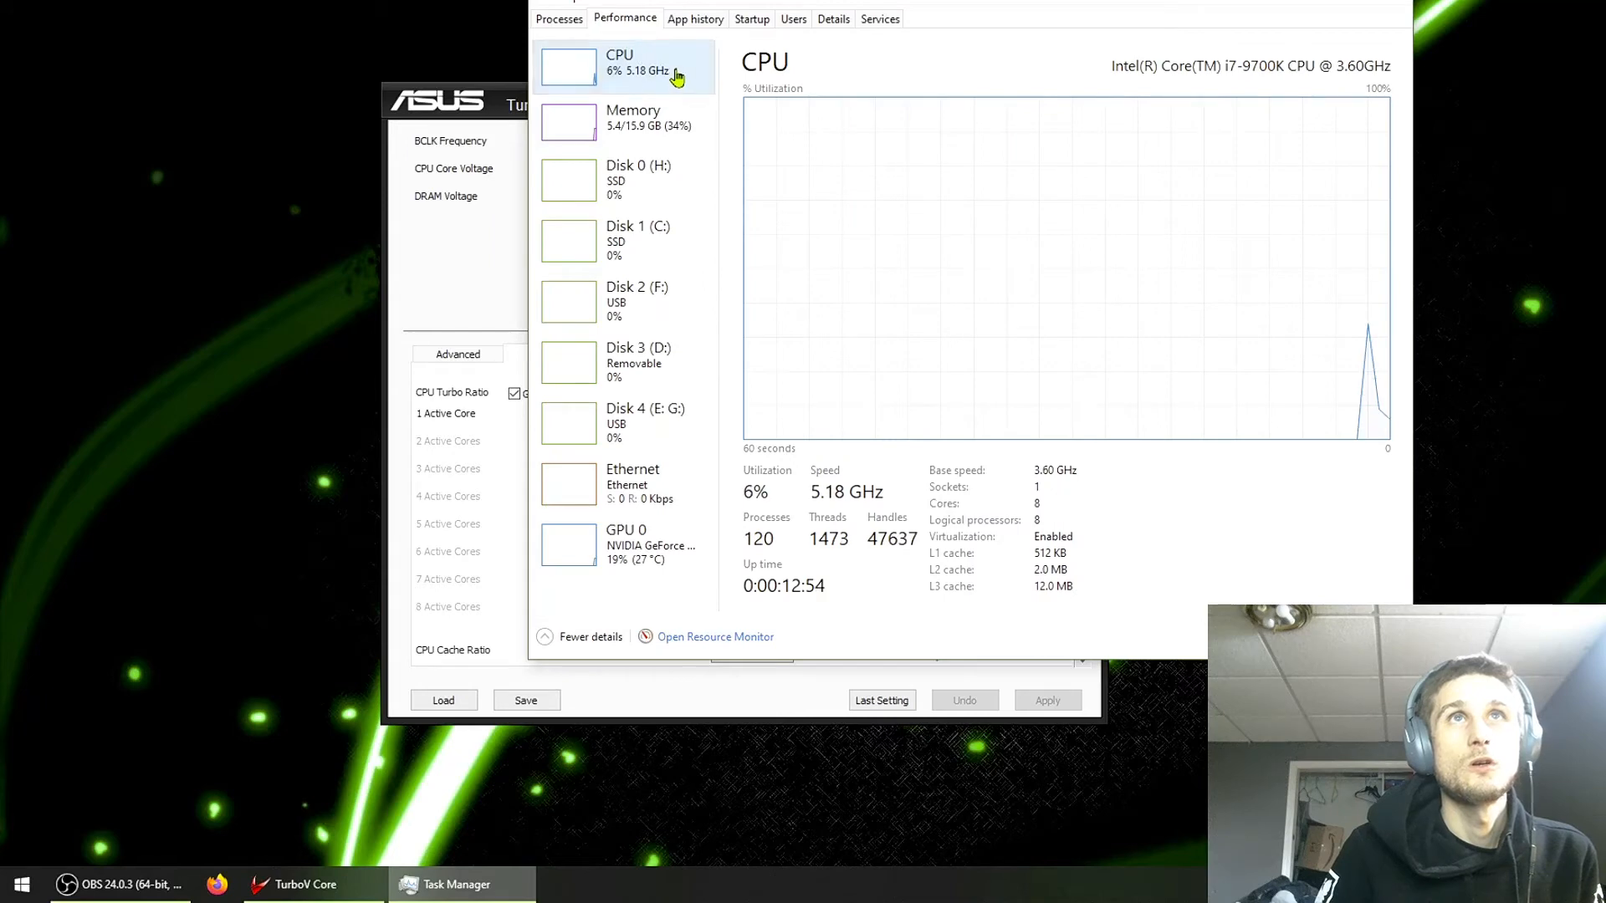
pyautogui.moveTo(1045, 0); pyautogui.dragTo(819, 121)
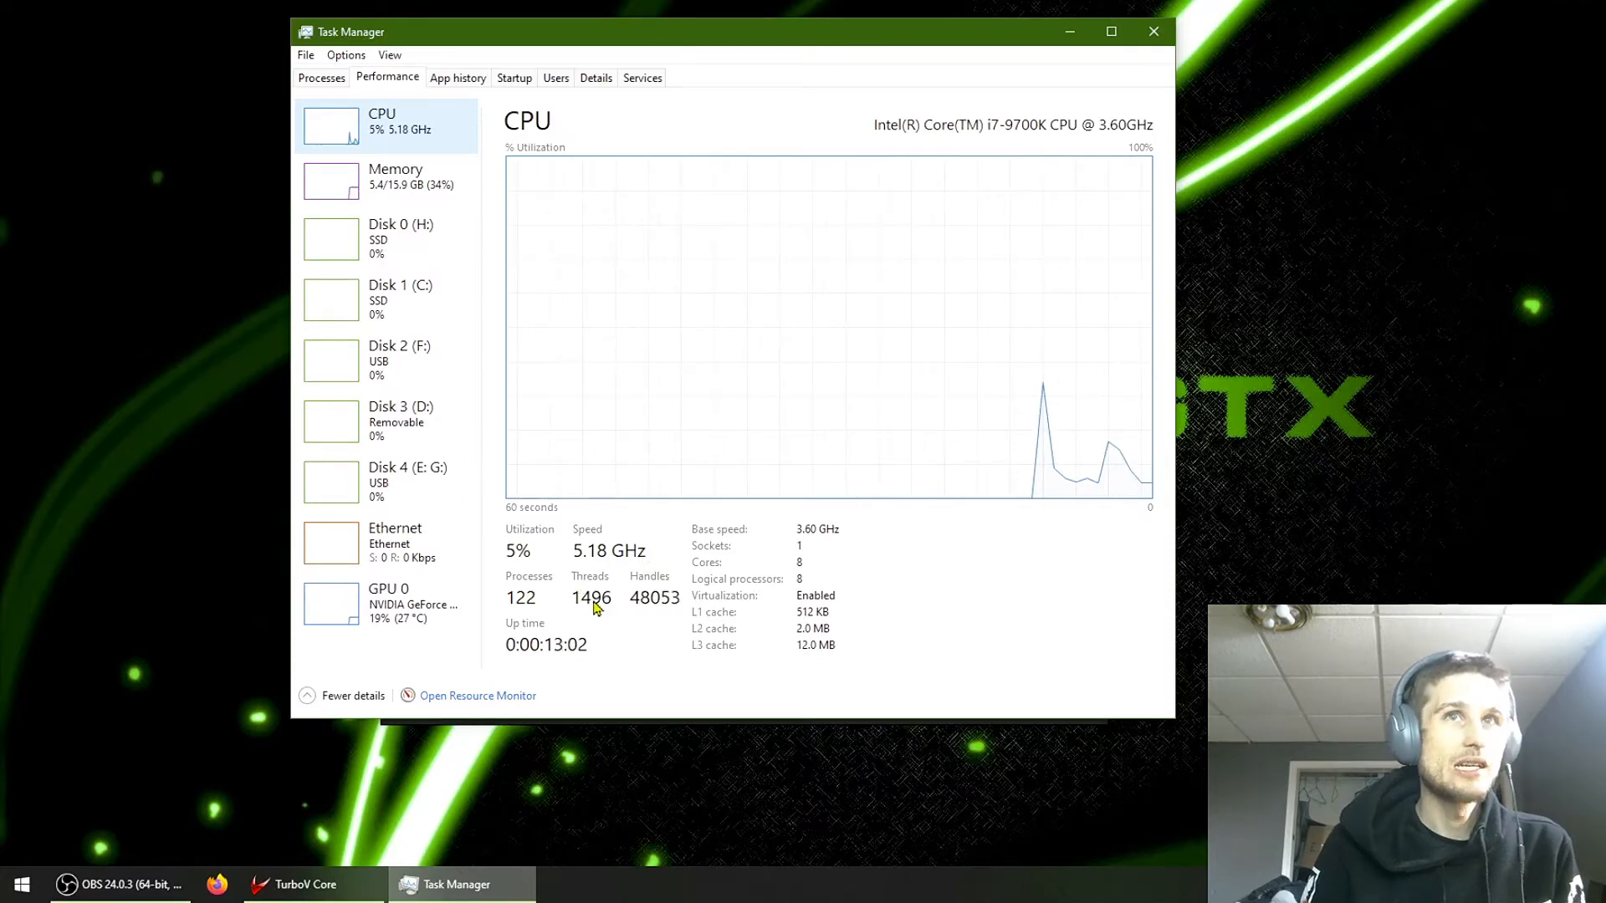
pyautogui.click(1153, 31)
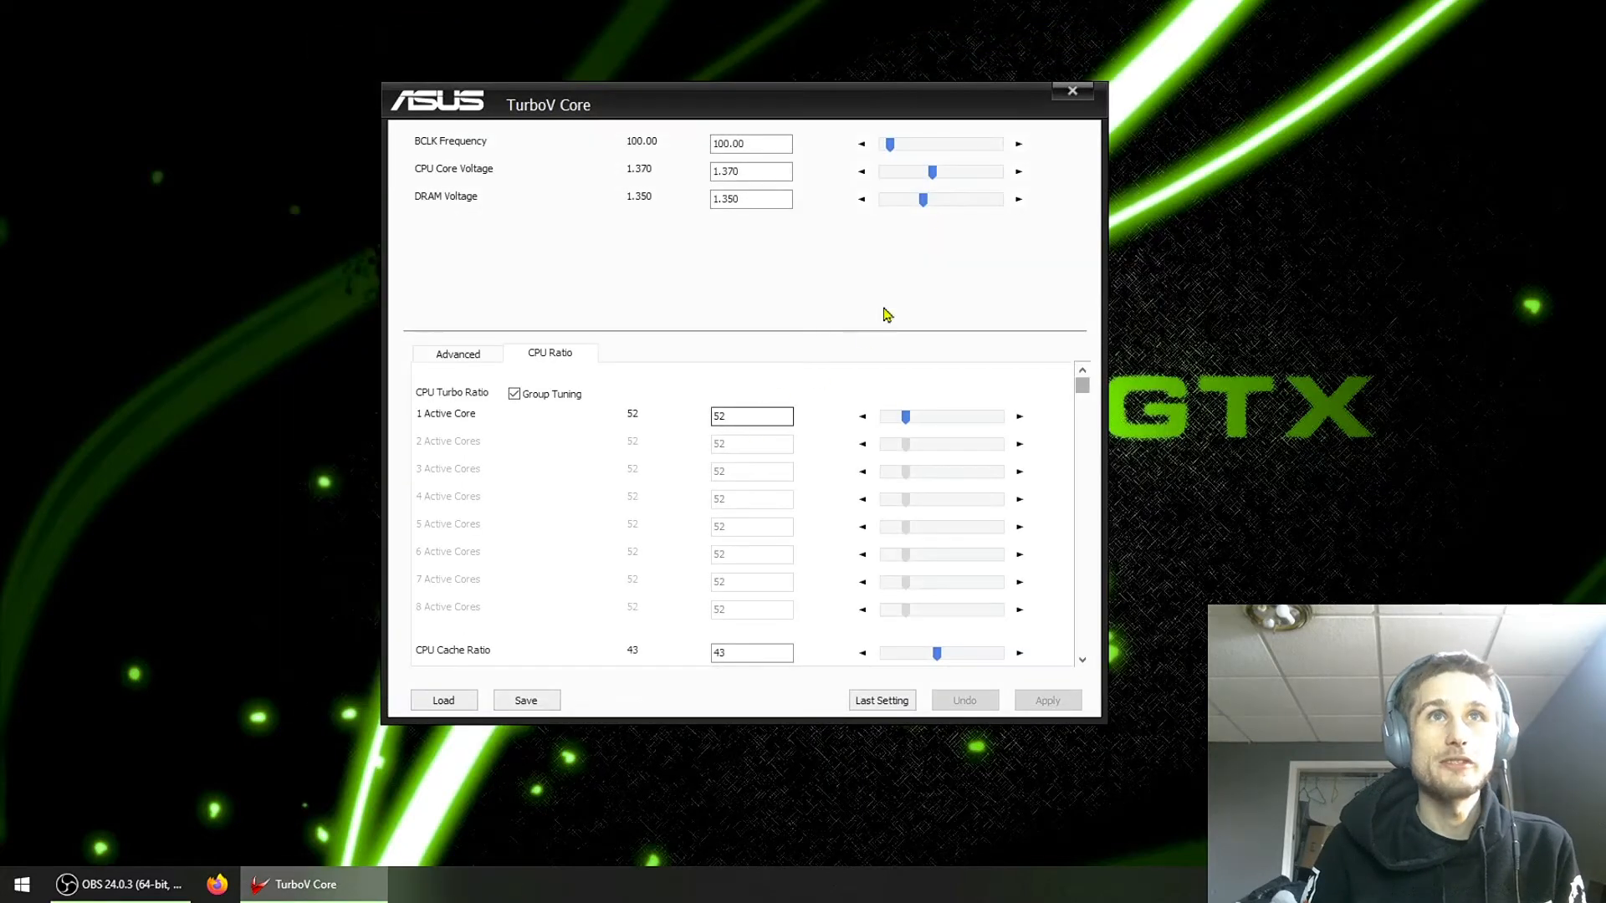
# Step: Close TurboV Core and launch the NVIDIA Control Panel
pyautogui.click(1072, 91)
pyautogui.click(37, 899)
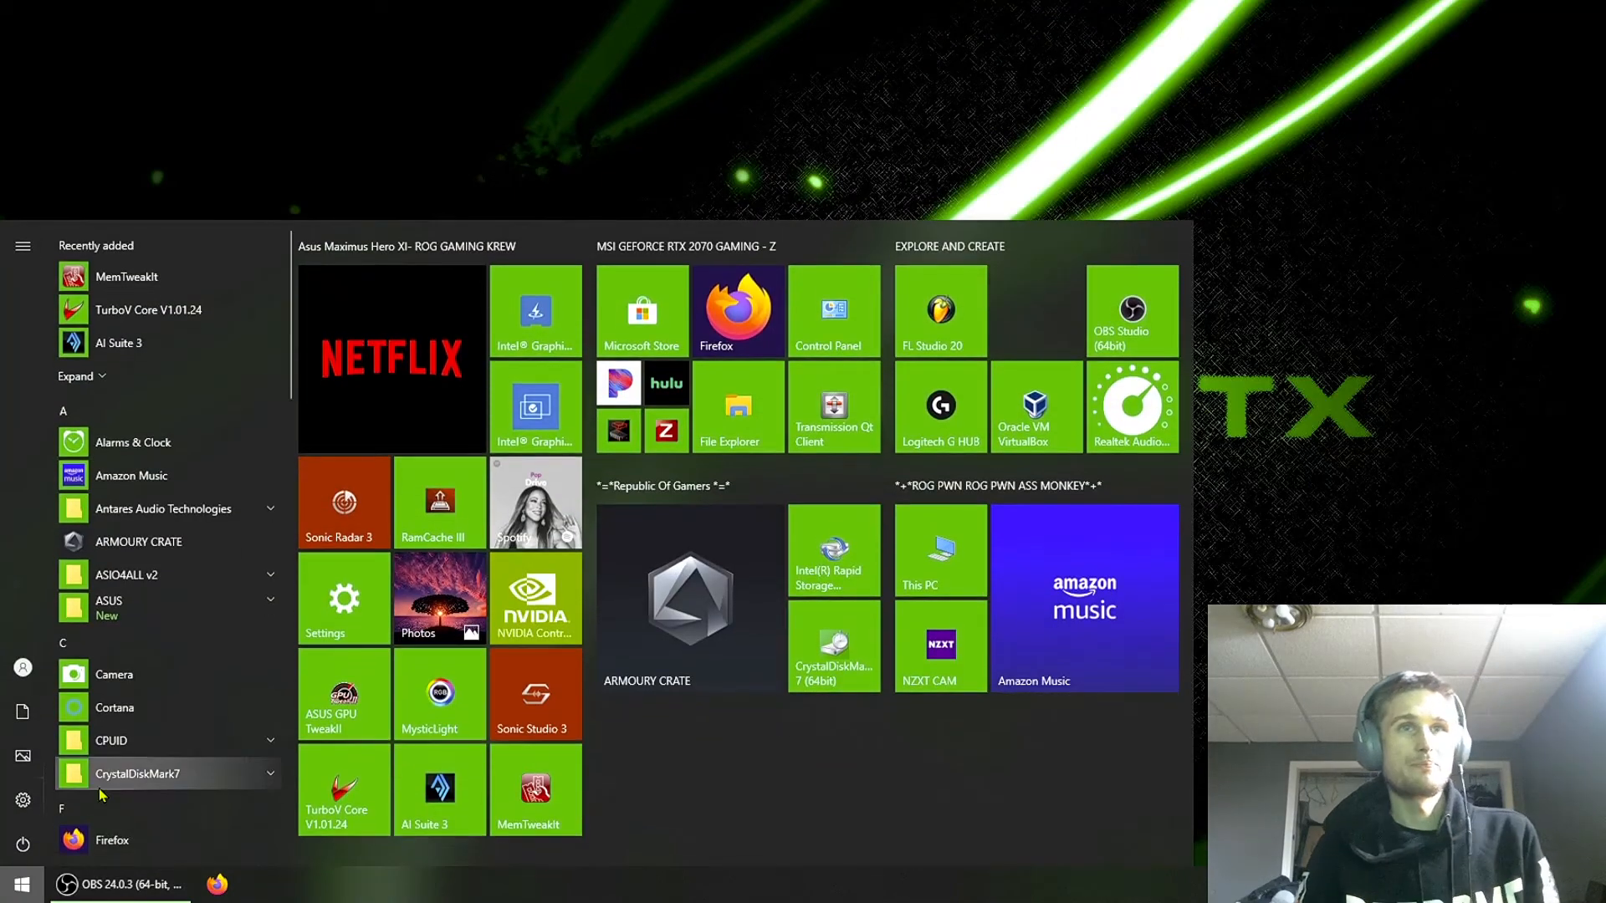
pyautogui.click(565, 594)
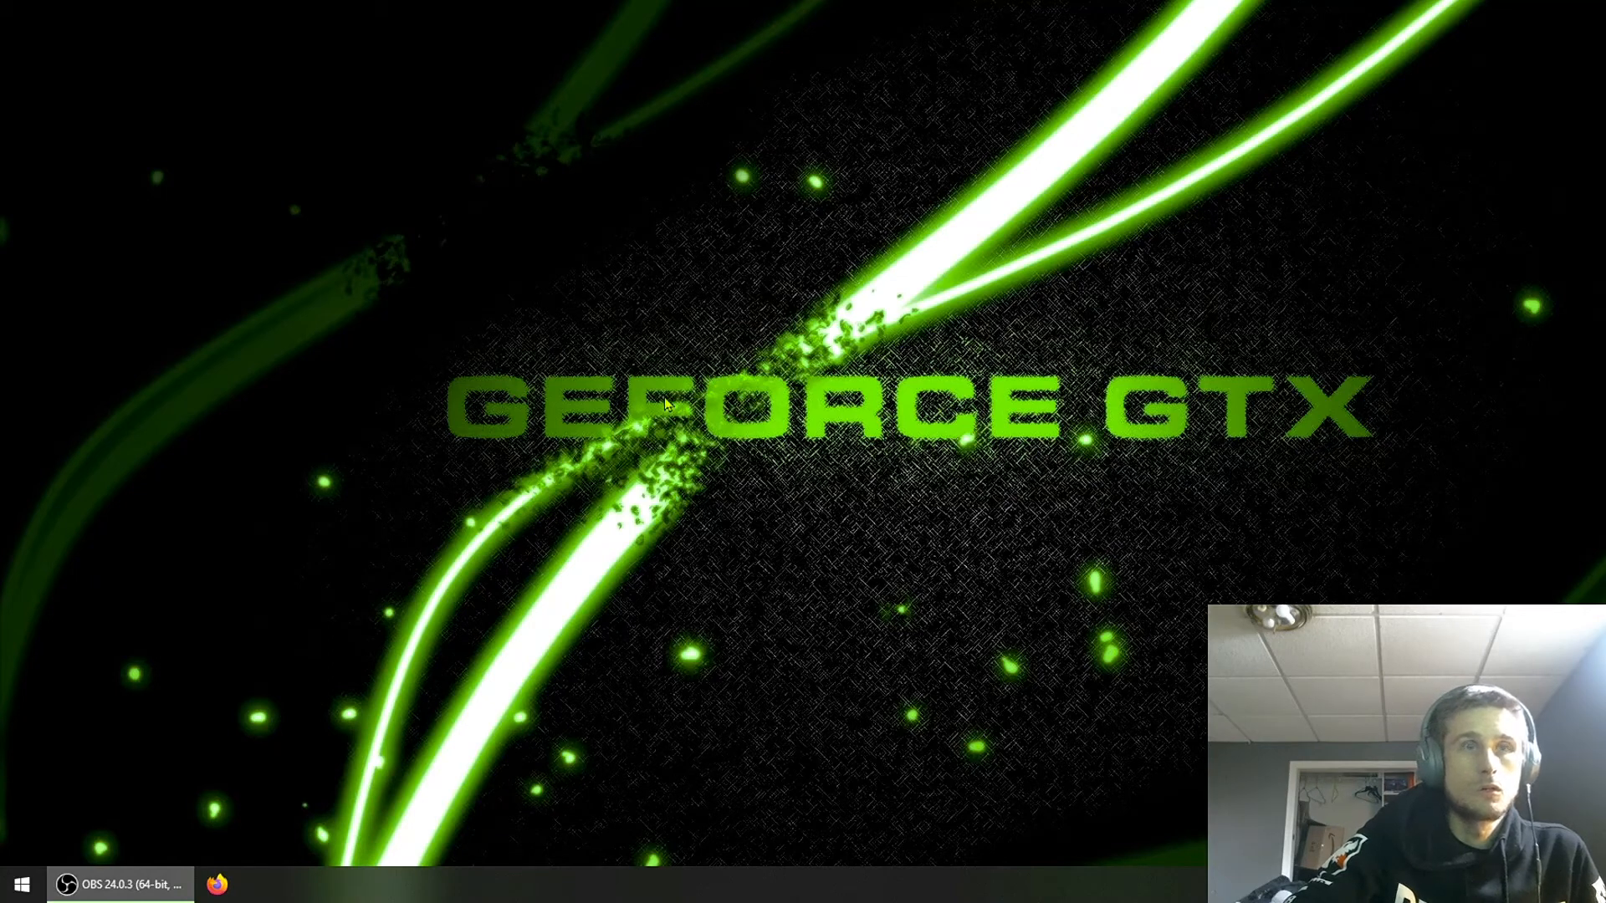
pyautogui.rightClick(603, 316)
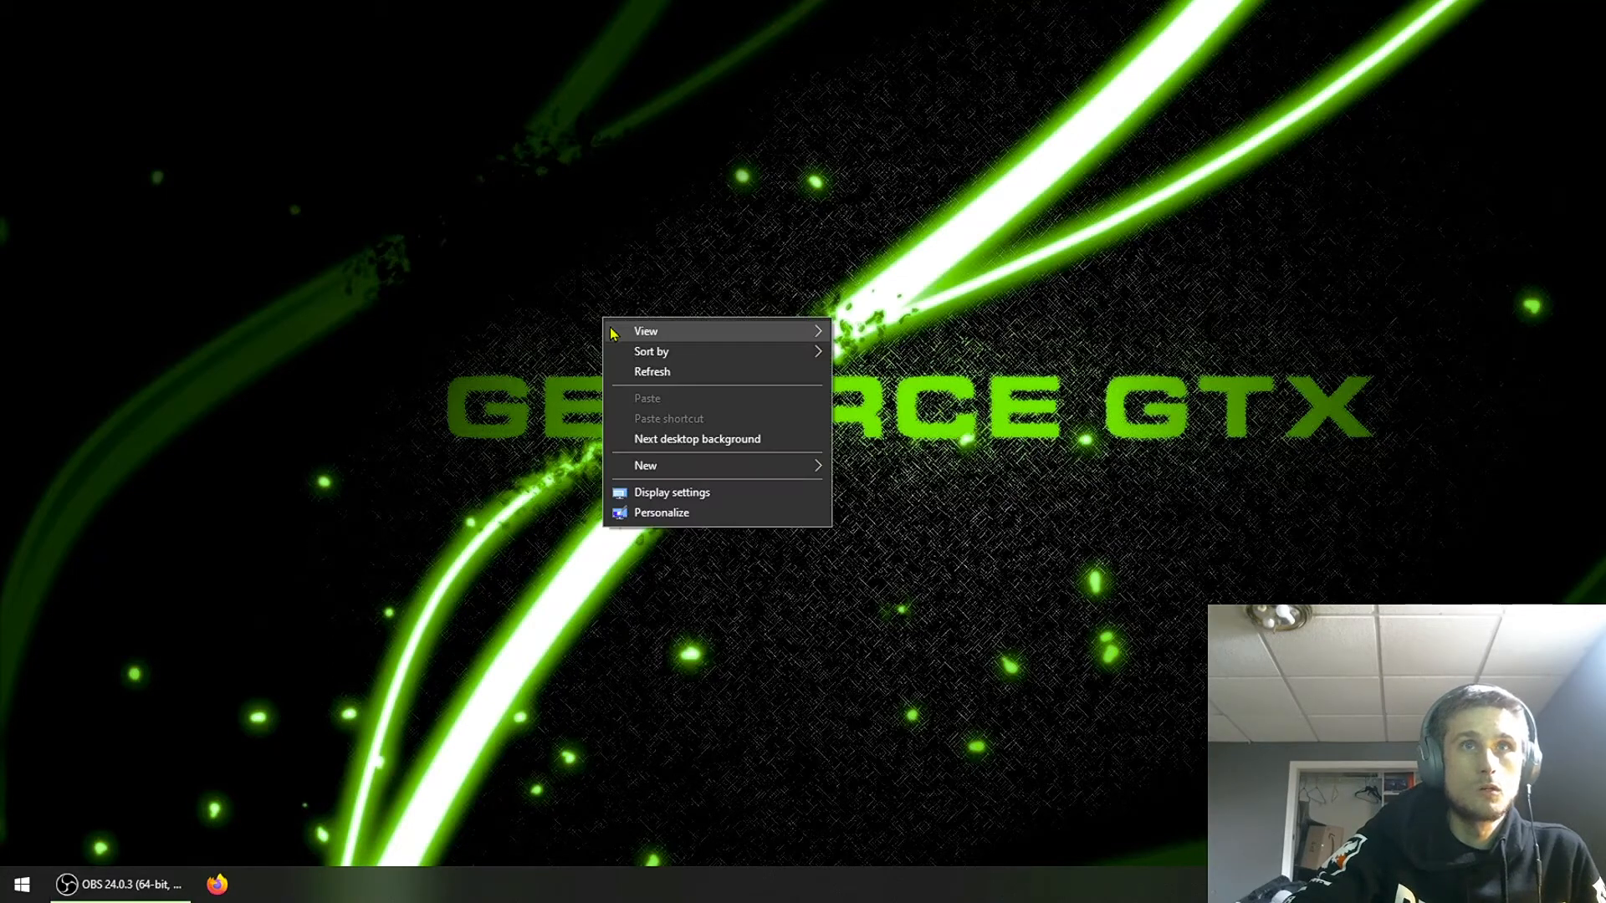
pyautogui.click(663, 412)
pyautogui.press('super')
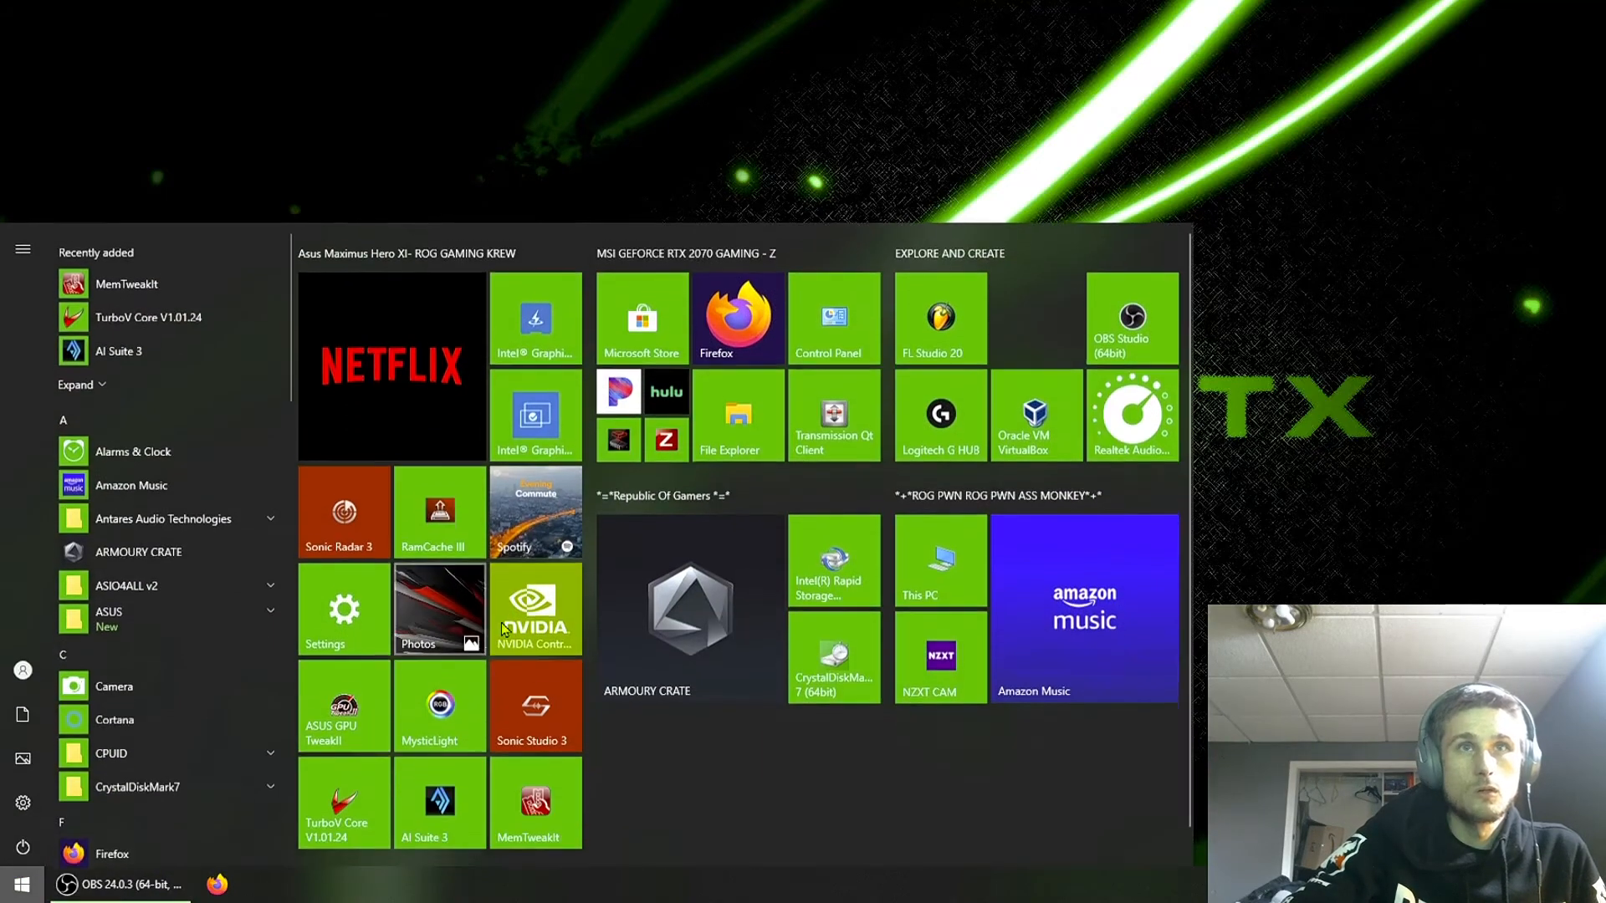
pyautogui.press('super')
pyautogui.rightClick(576, 578)
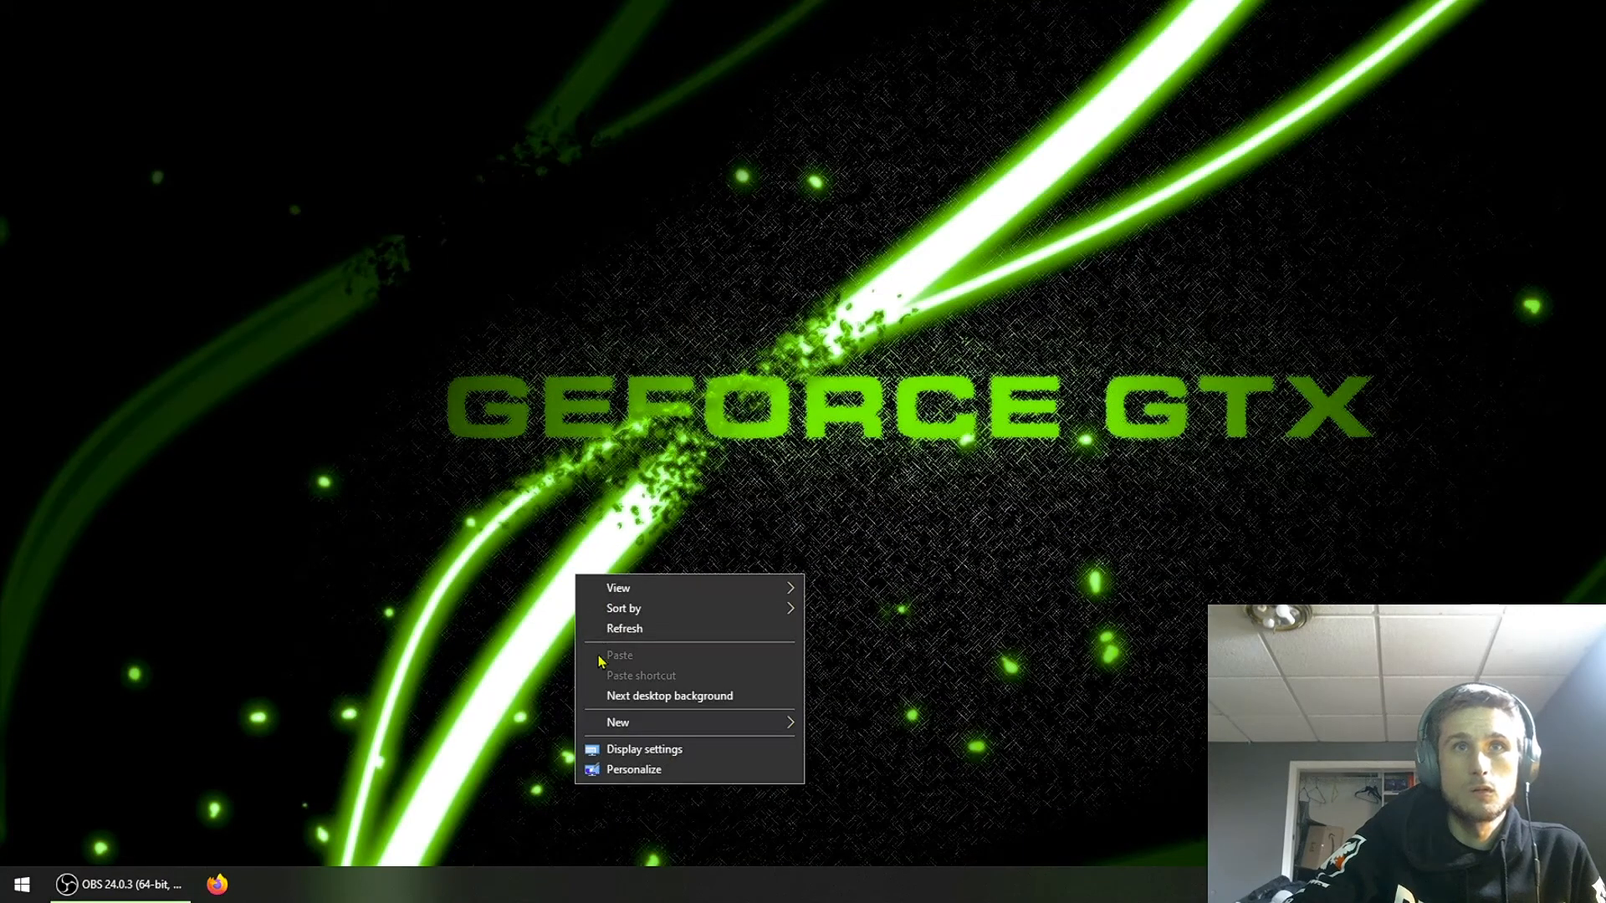
pyautogui.click(421, 703)
# Step: Open Device Manager and expand the display adapters
pyautogui.click(23, 885)
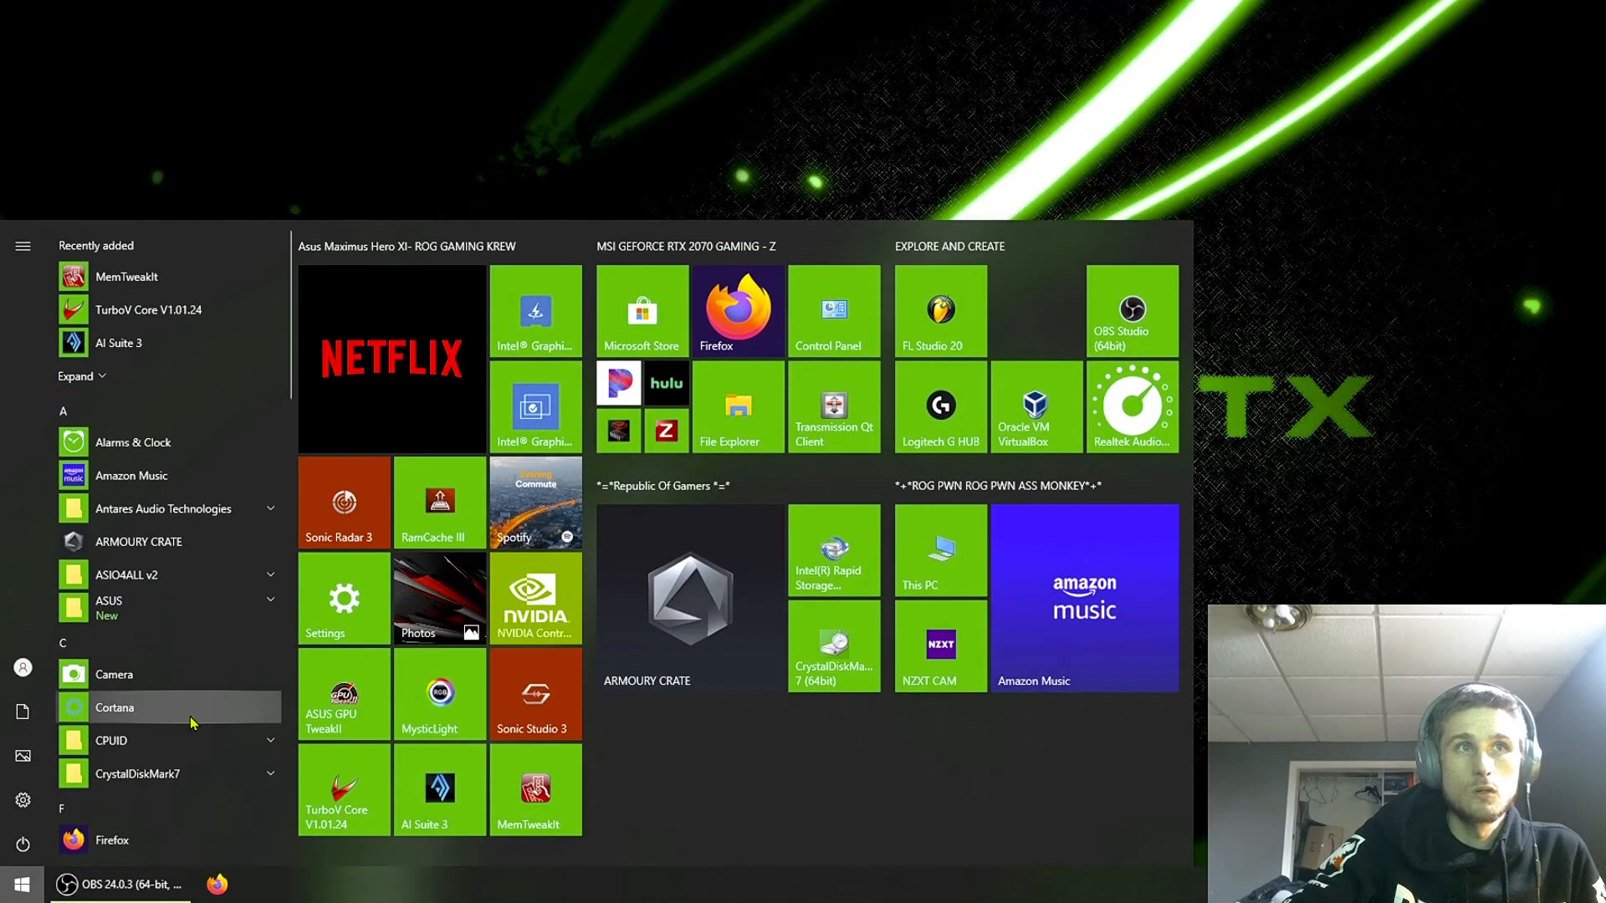
pyautogui.rightClick(23, 885)
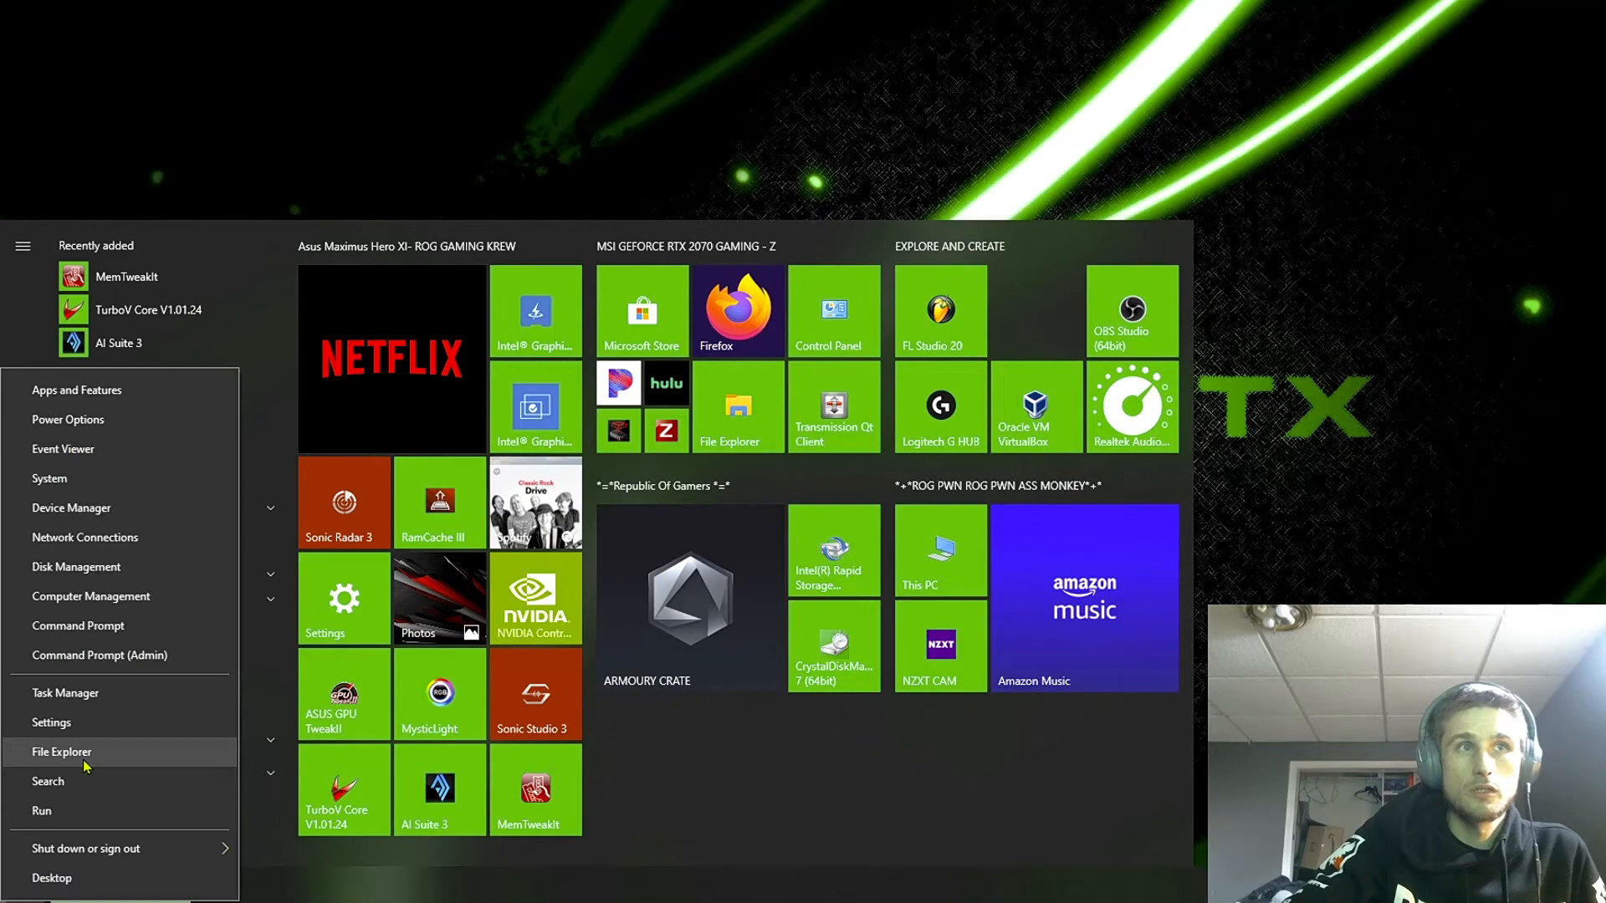
pyautogui.click(101, 508)
pyautogui.click(102, 119)
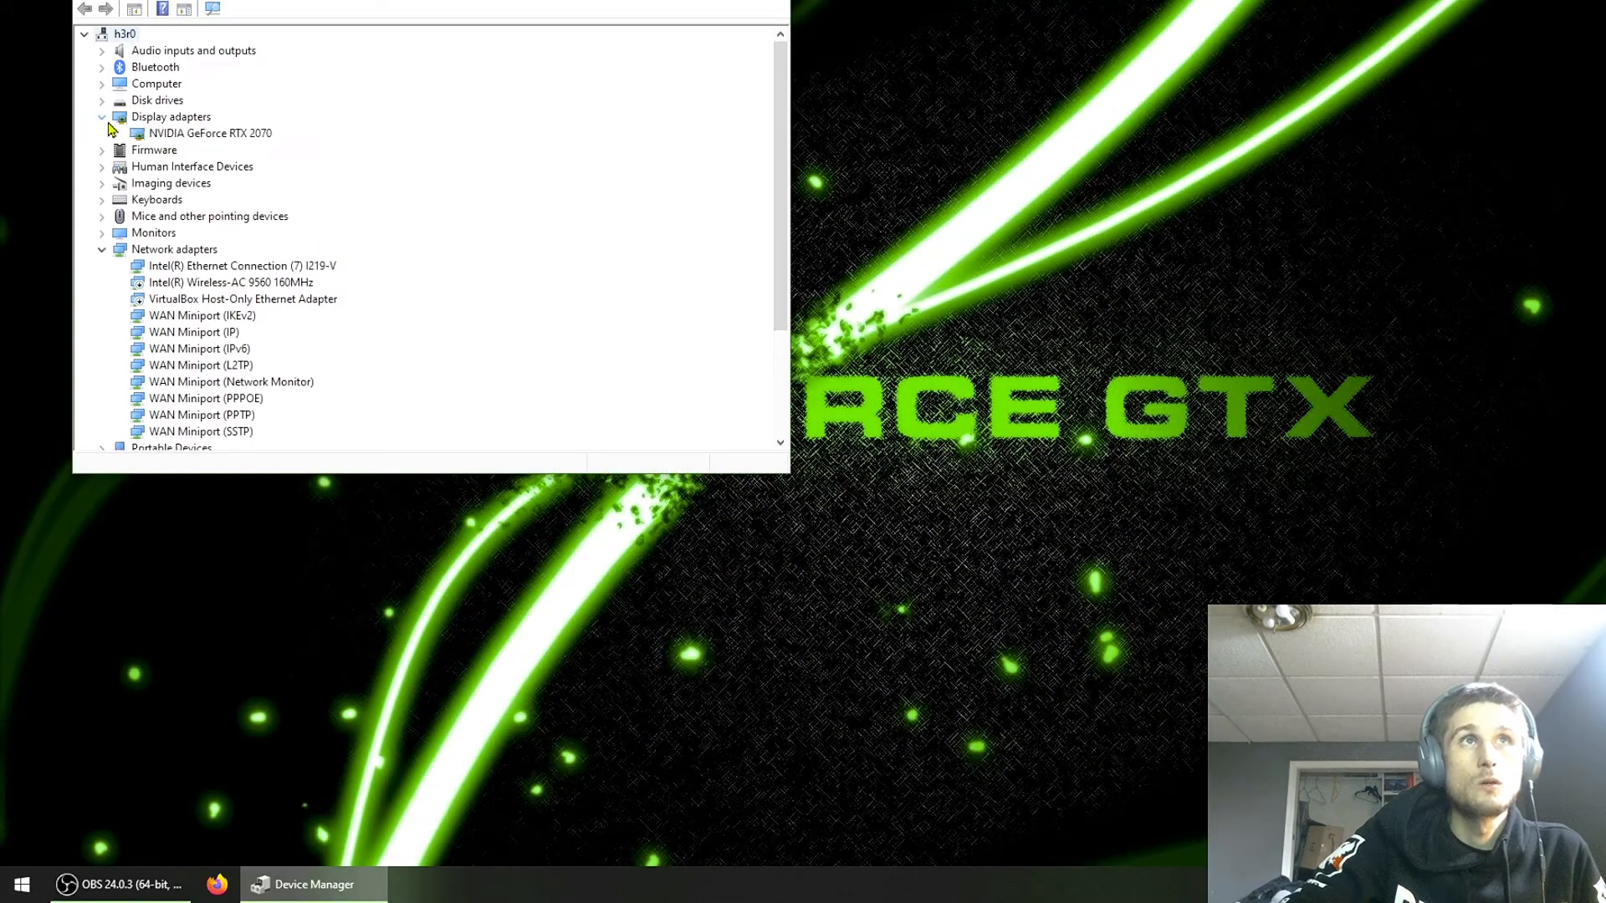
# Step: Search online for an updated NVIDIA GeForce RTX 2070 driver, and close the update wizard and Device Manager
pyautogui.rightClick(142, 135)
pyautogui.click(207, 142)
pyautogui.click(368, 179)
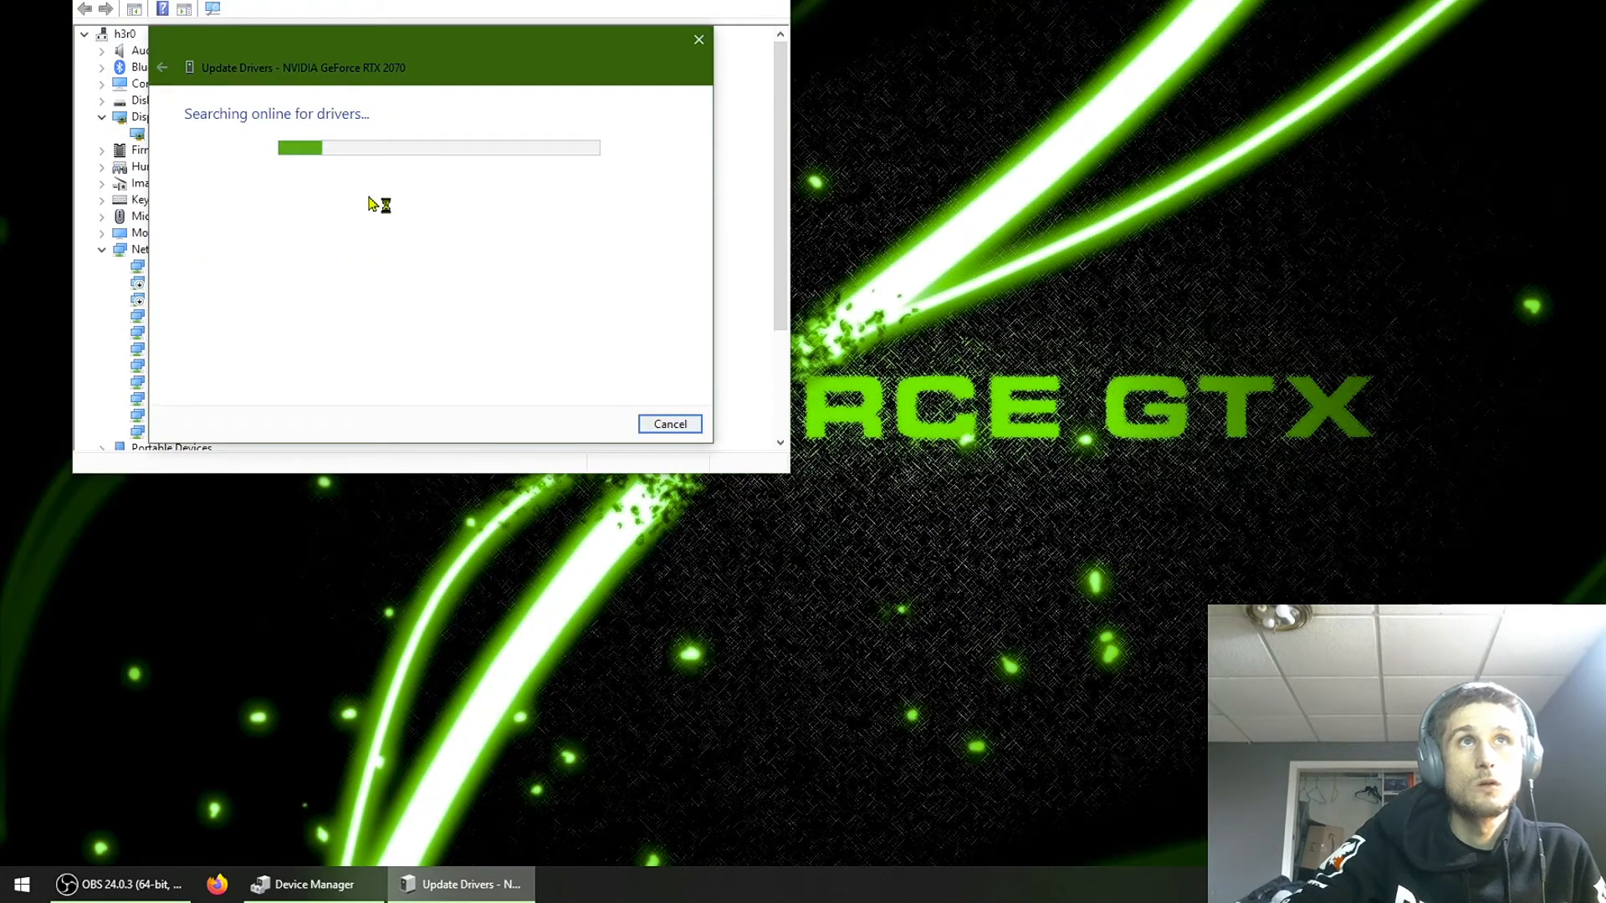
pyautogui.click(699, 40)
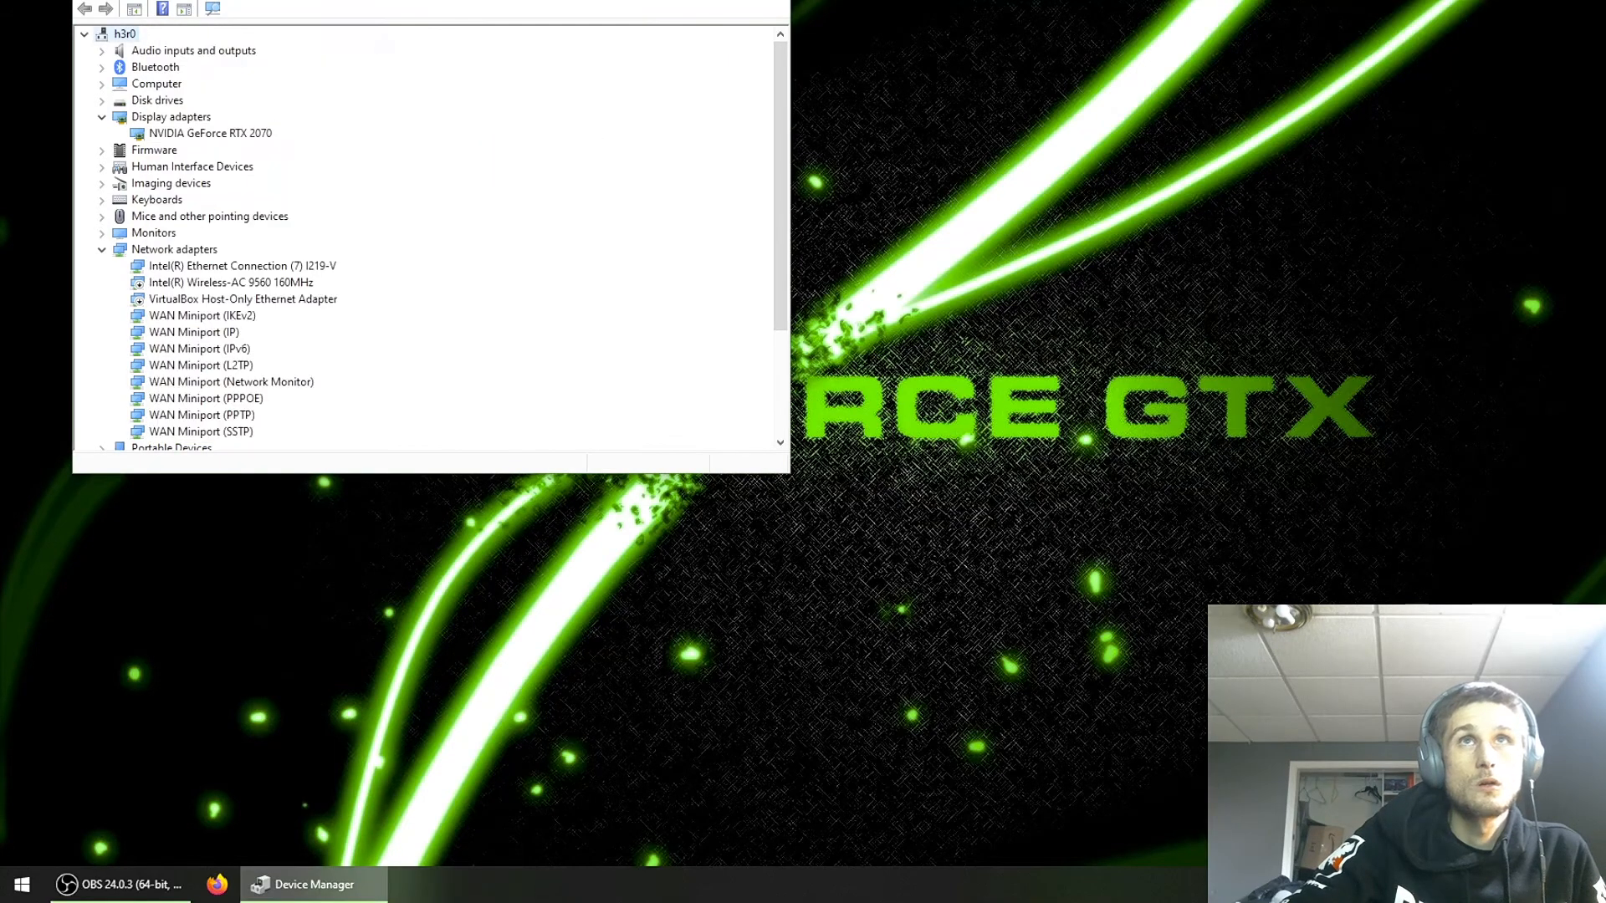
pyautogui.hotkey('alt', 'F4')
# Step: Try to launch the NVIDIA Control Panel from its Start tile
pyautogui.click(22, 884)
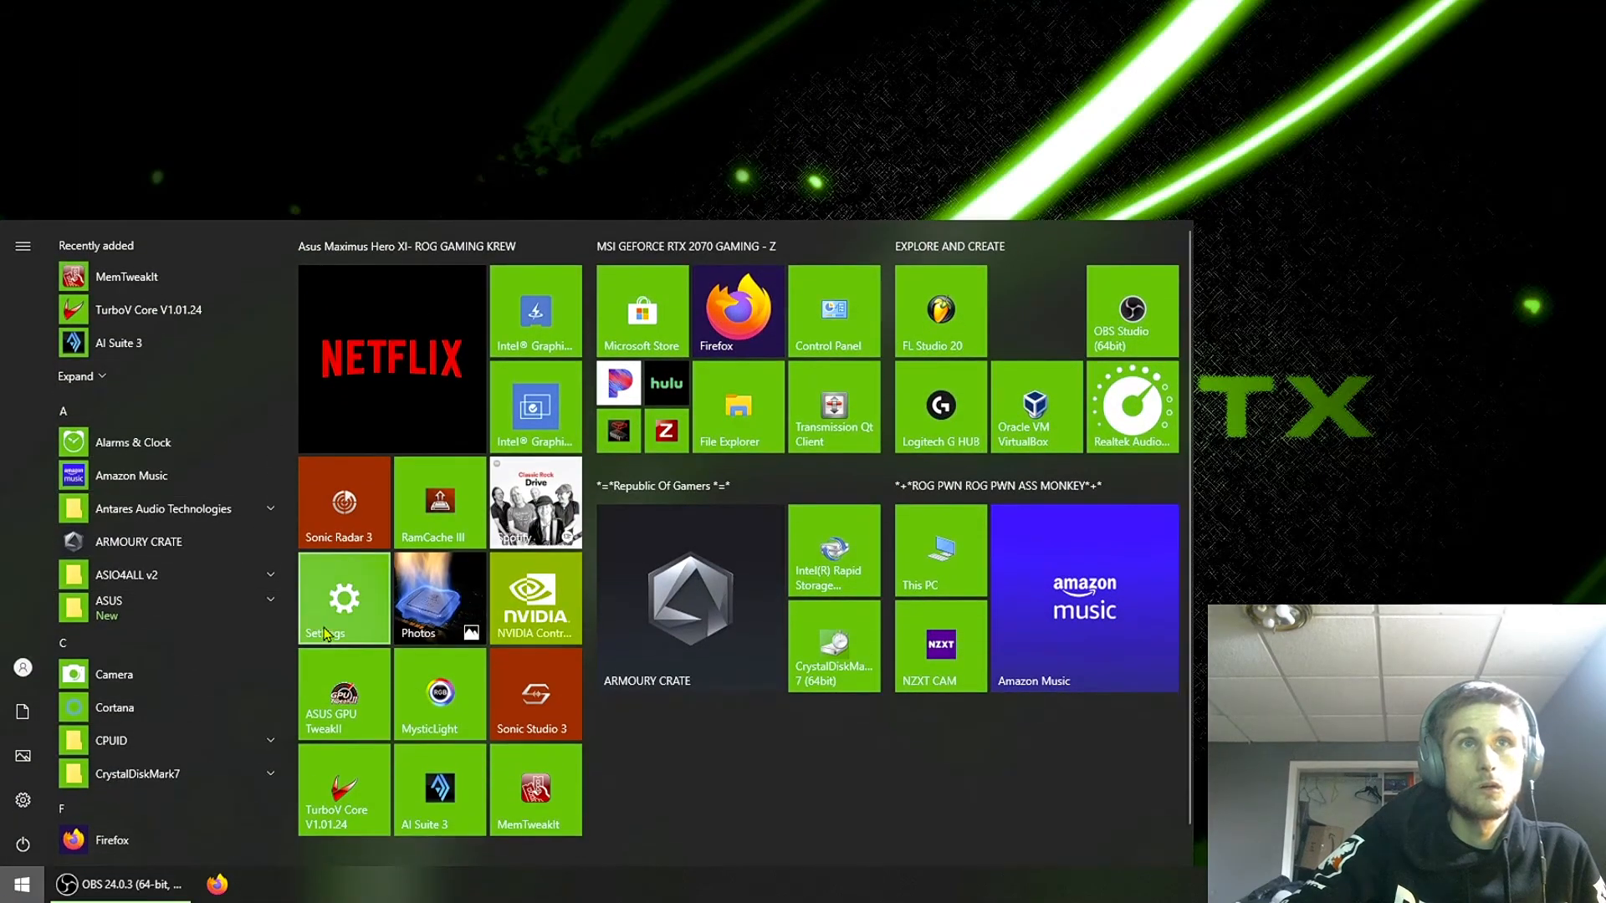
pyautogui.click(531, 612)
pyautogui.press('super')
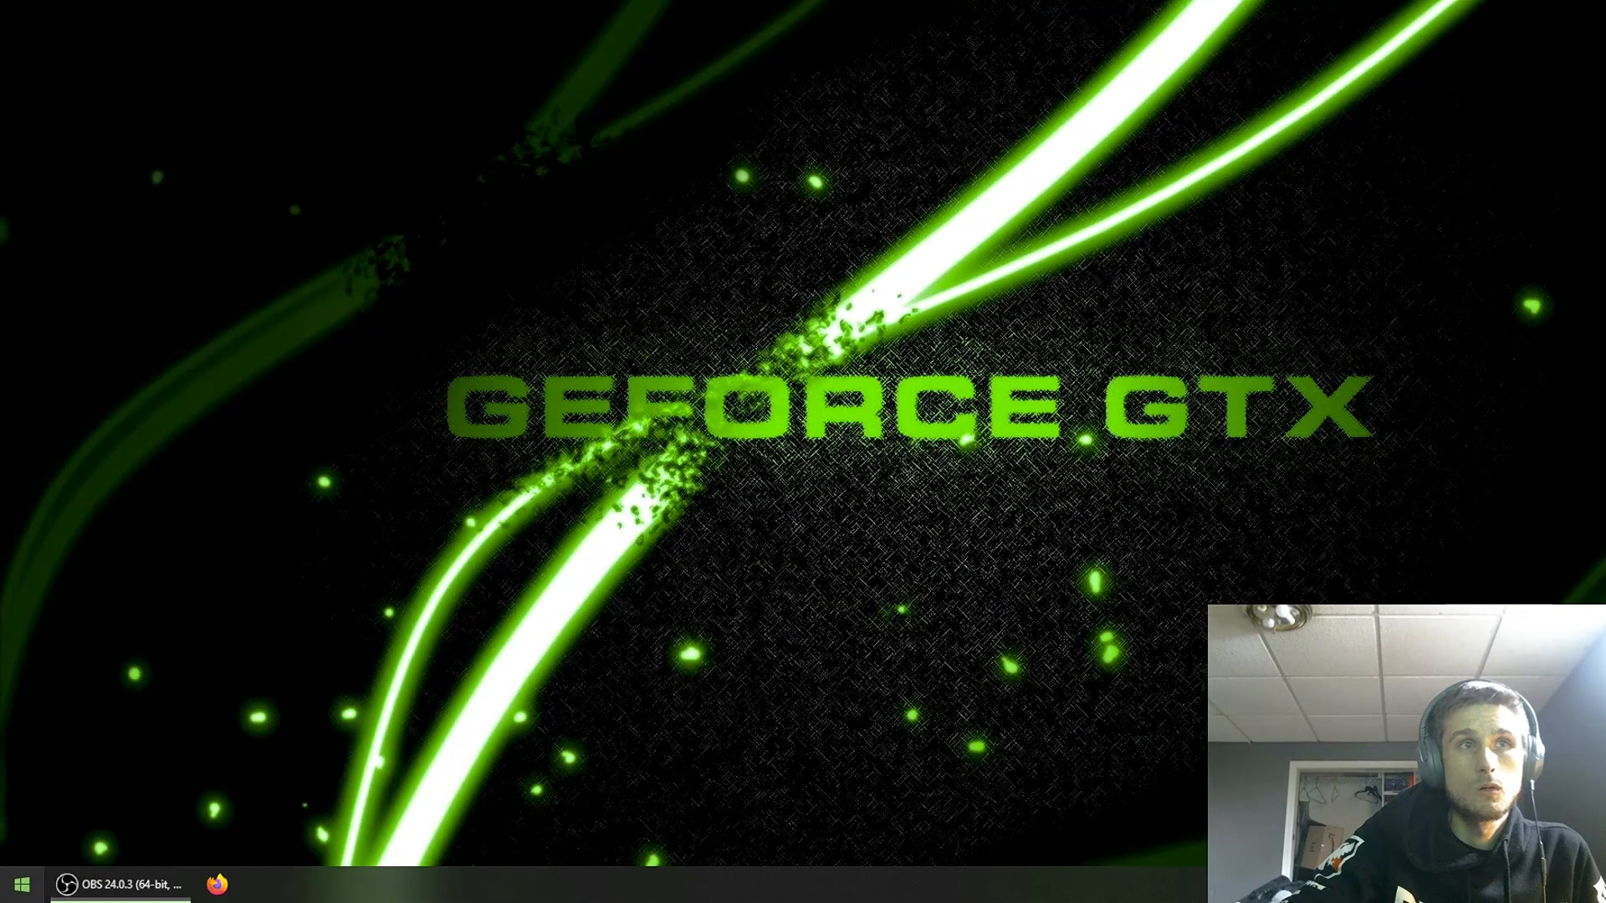
pyautogui.rightClick(520, 592)
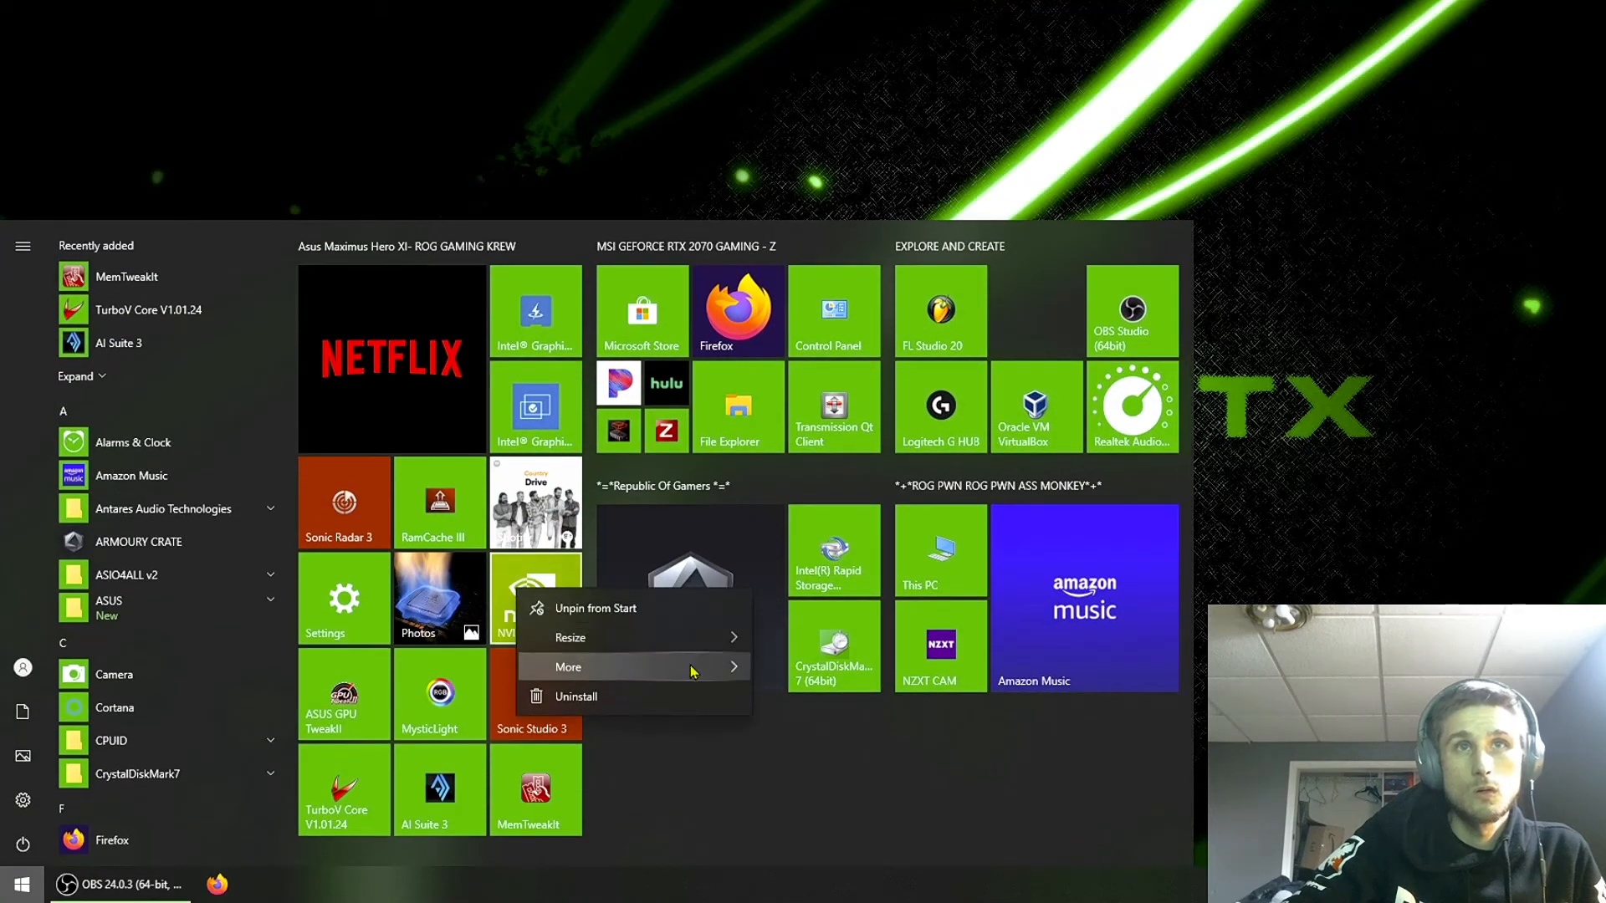
pyautogui.moveTo(729, 666)
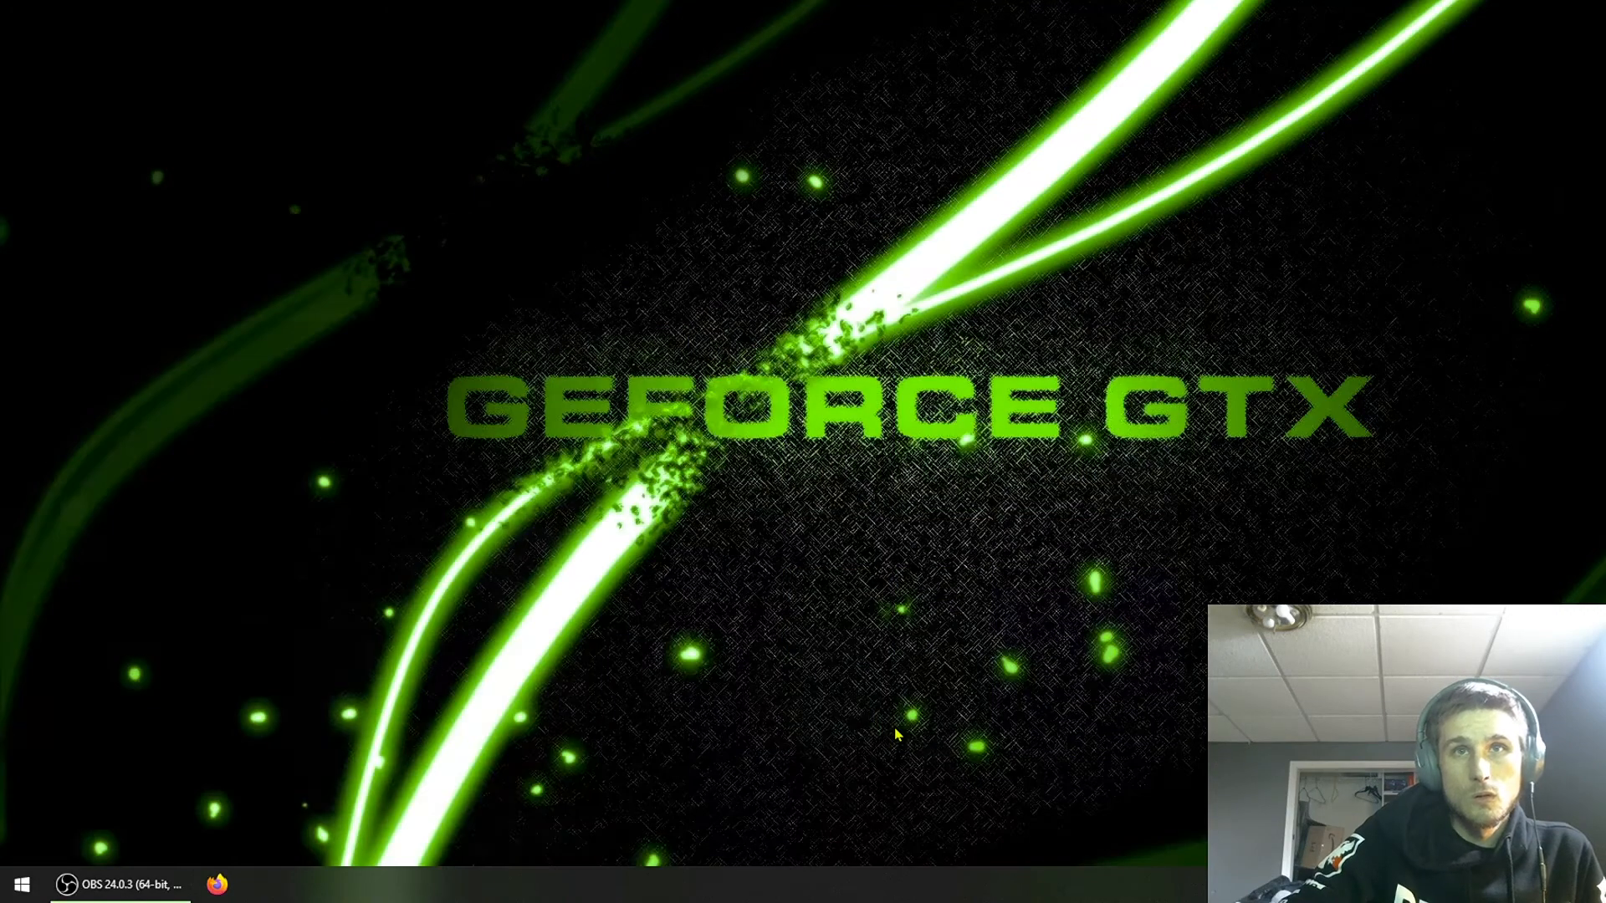
pyautogui.click(878, 724)
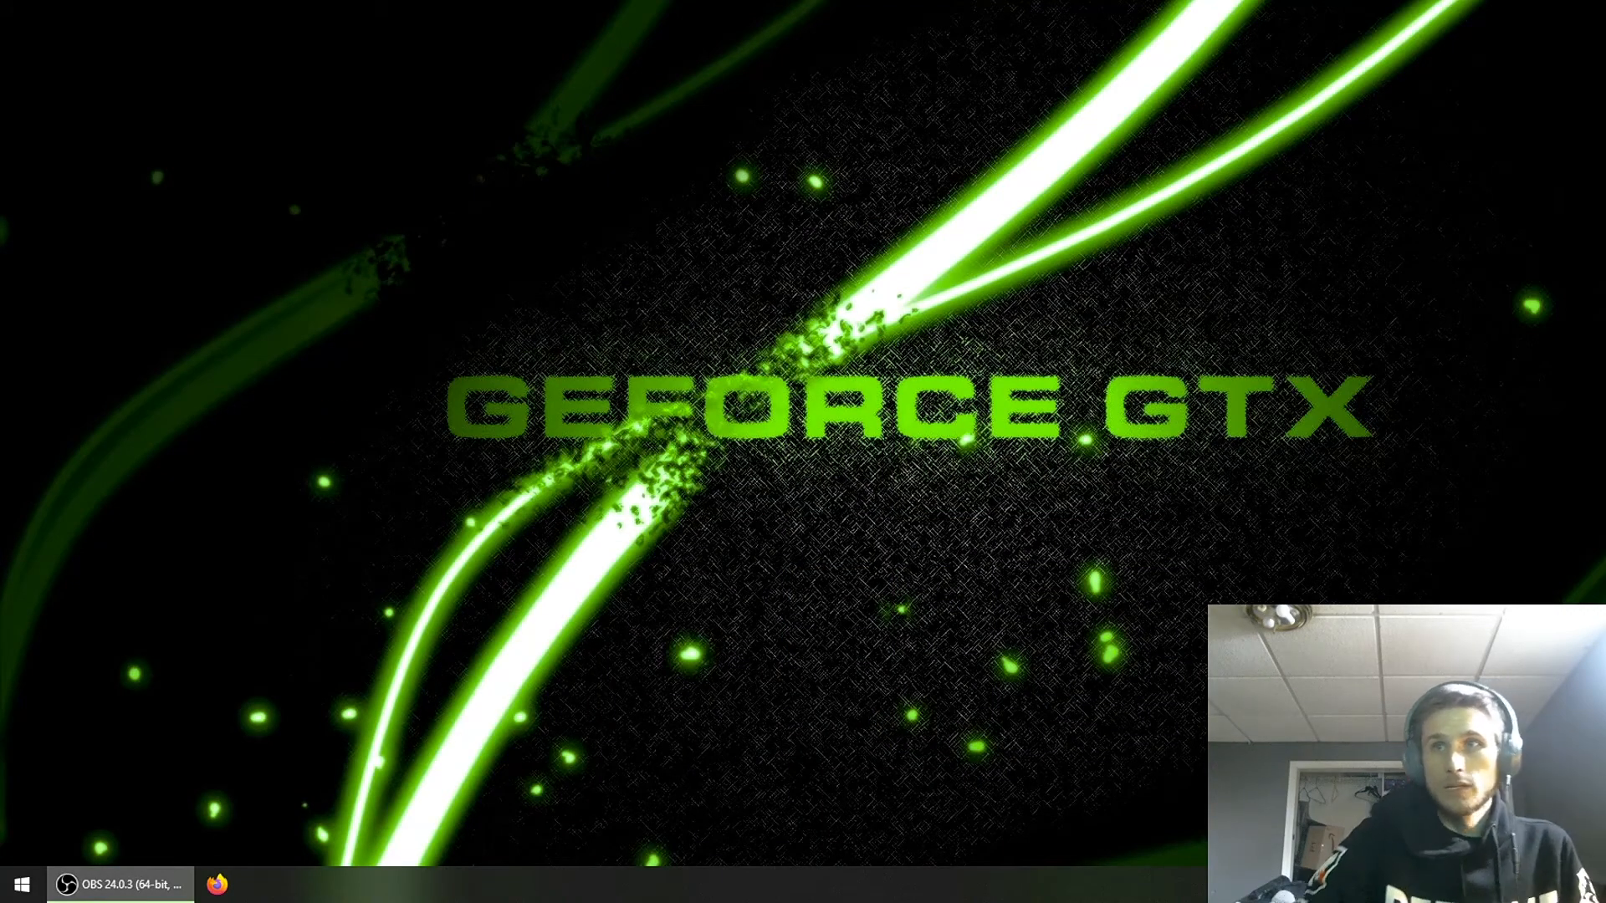
pyautogui.click(22, 884)
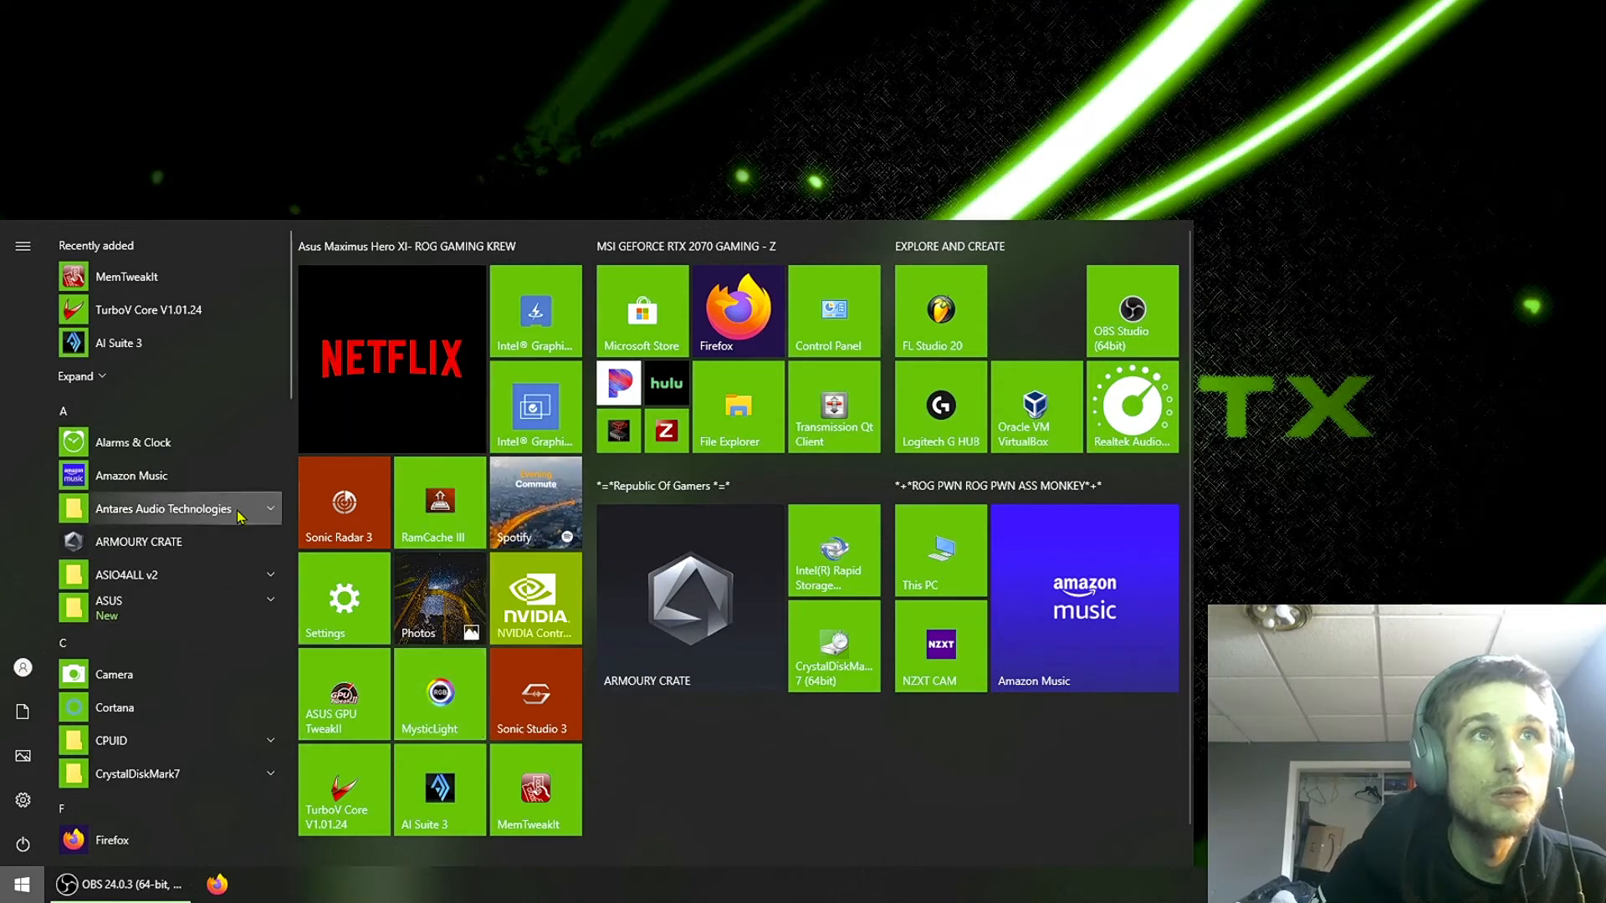
pyautogui.scroll(-2, 664, 744)
pyautogui.scroll(-5, 210, 771)
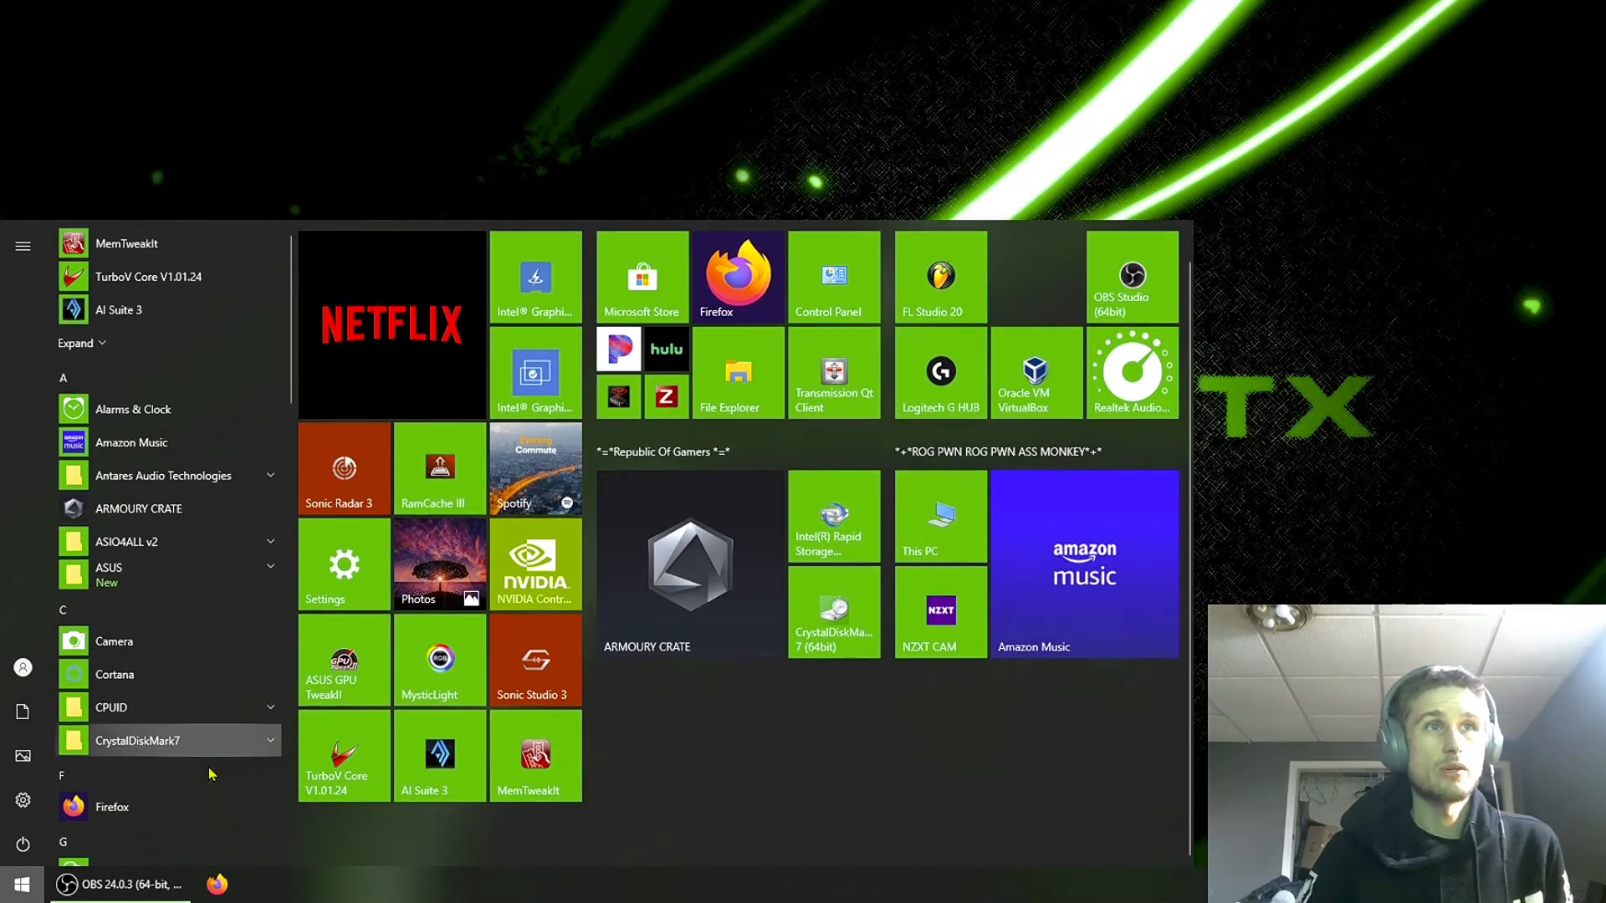
# Step: Search for the power and sleep settings and open the additional power settings from there
pyautogui.click(5, 898)
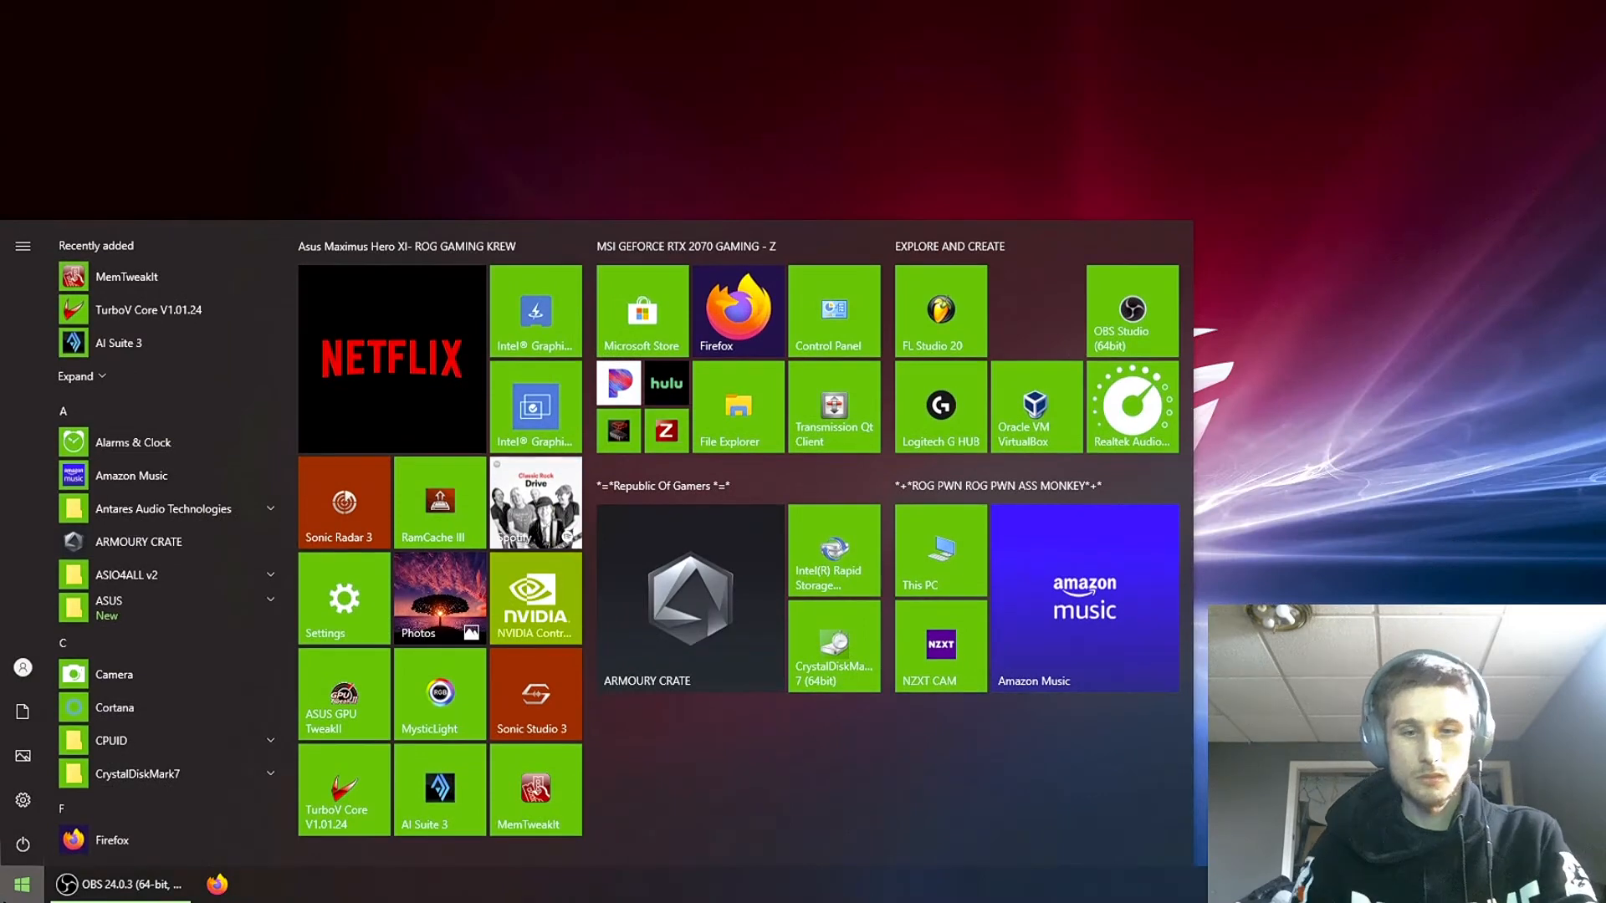
pyautogui.write('powert')
pyautogui.click(326, 304)
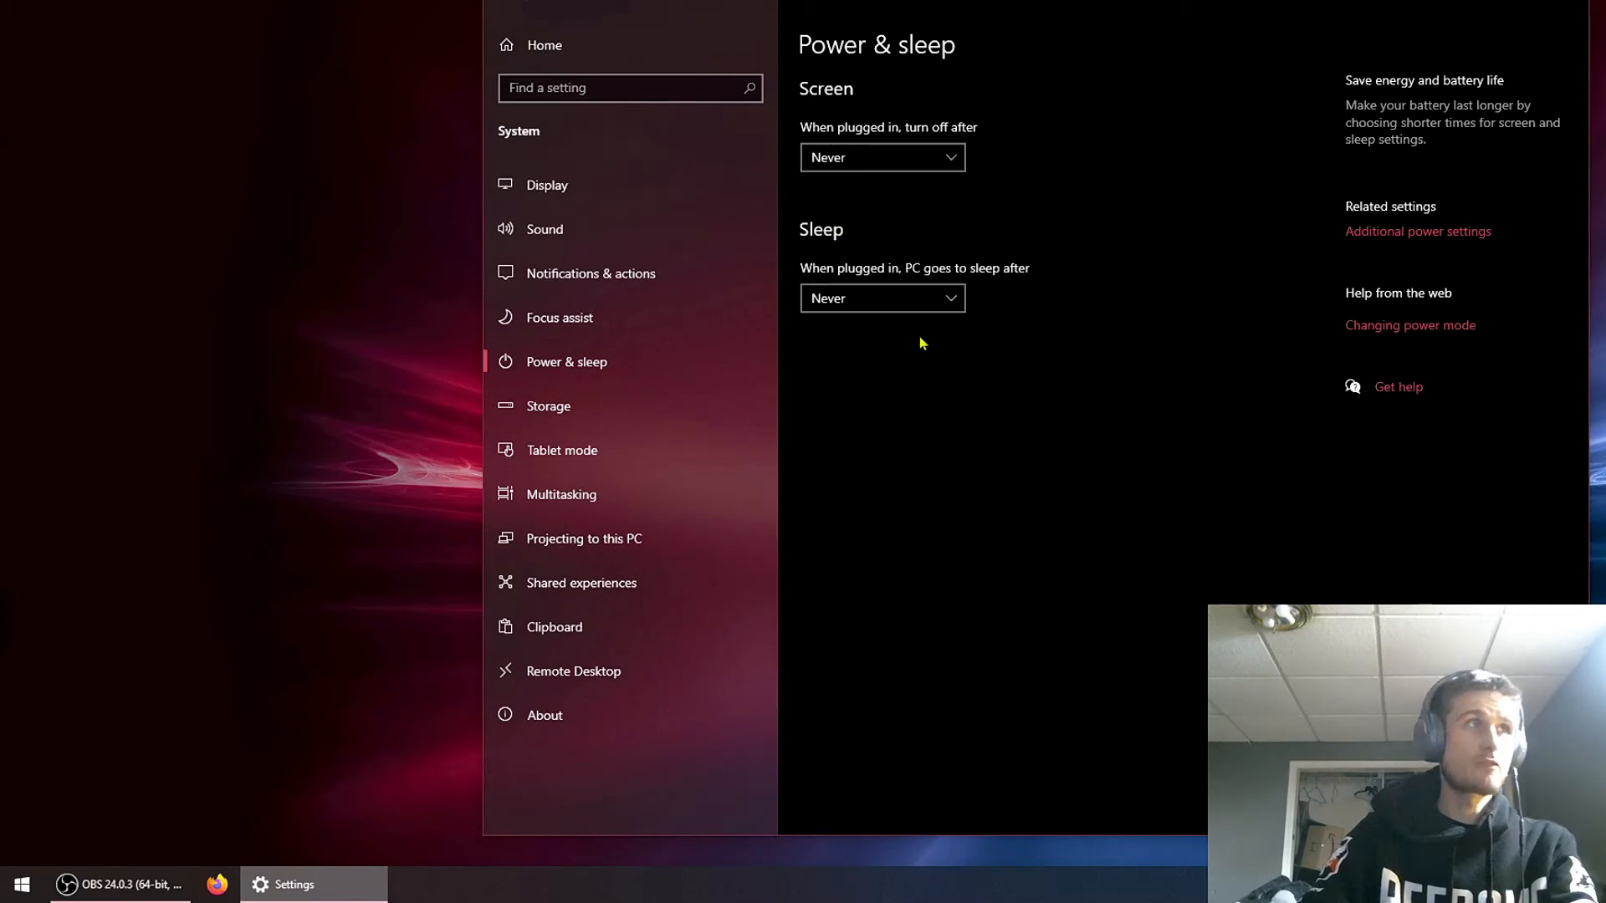
pyautogui.click(1405, 231)
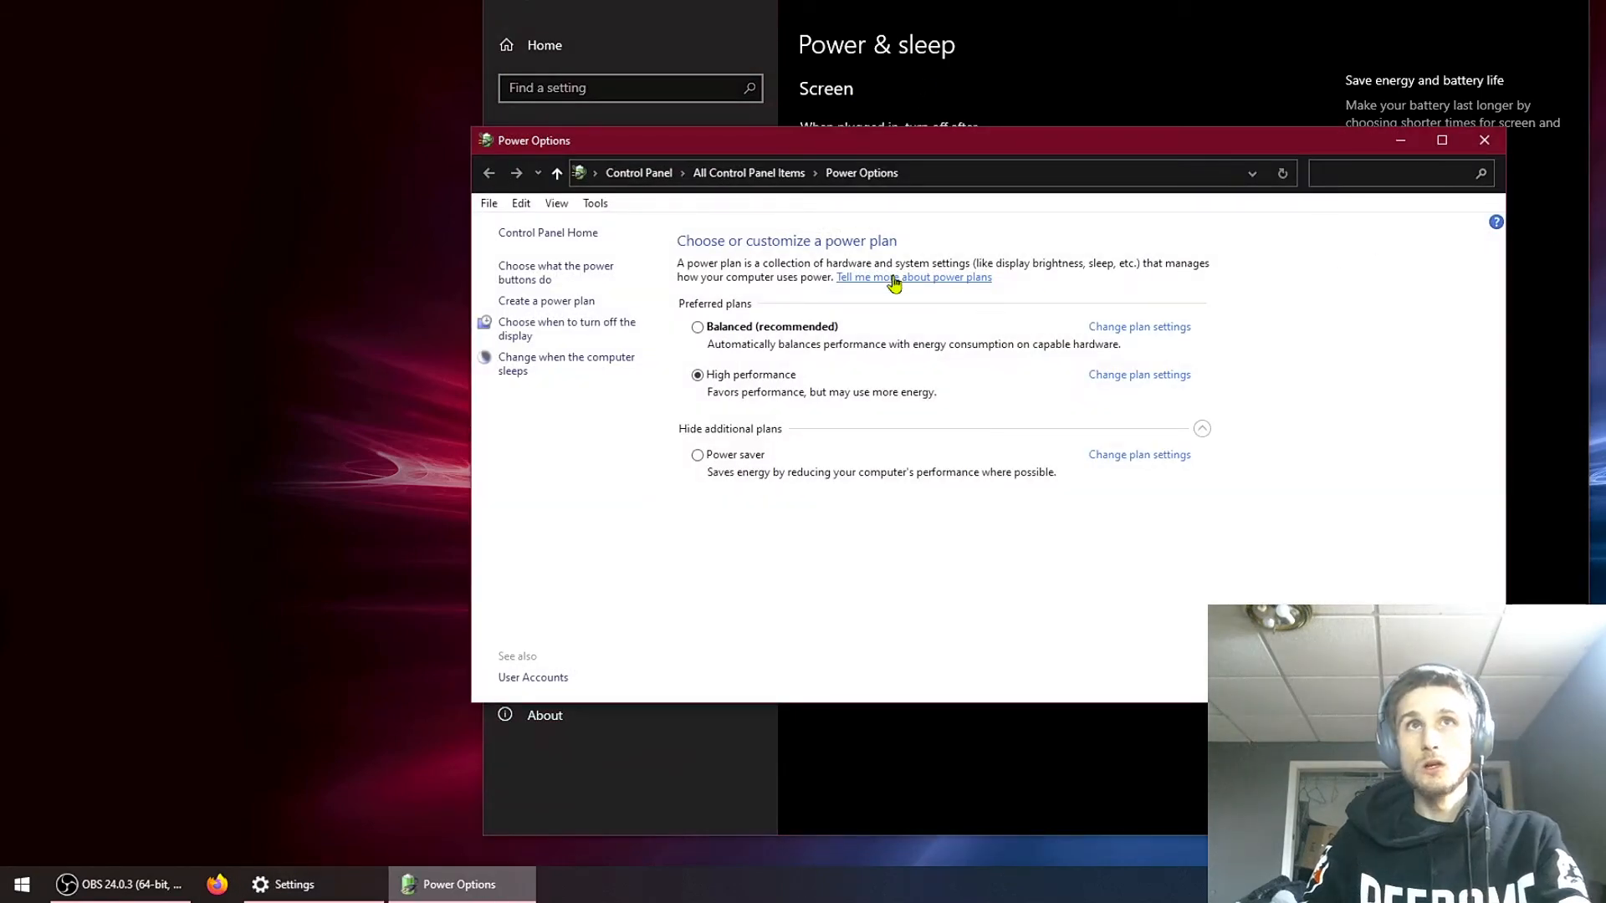
# Step: Create a power plan named My Custom Plan 1 based on the High performance plan
pyautogui.click(574, 302)
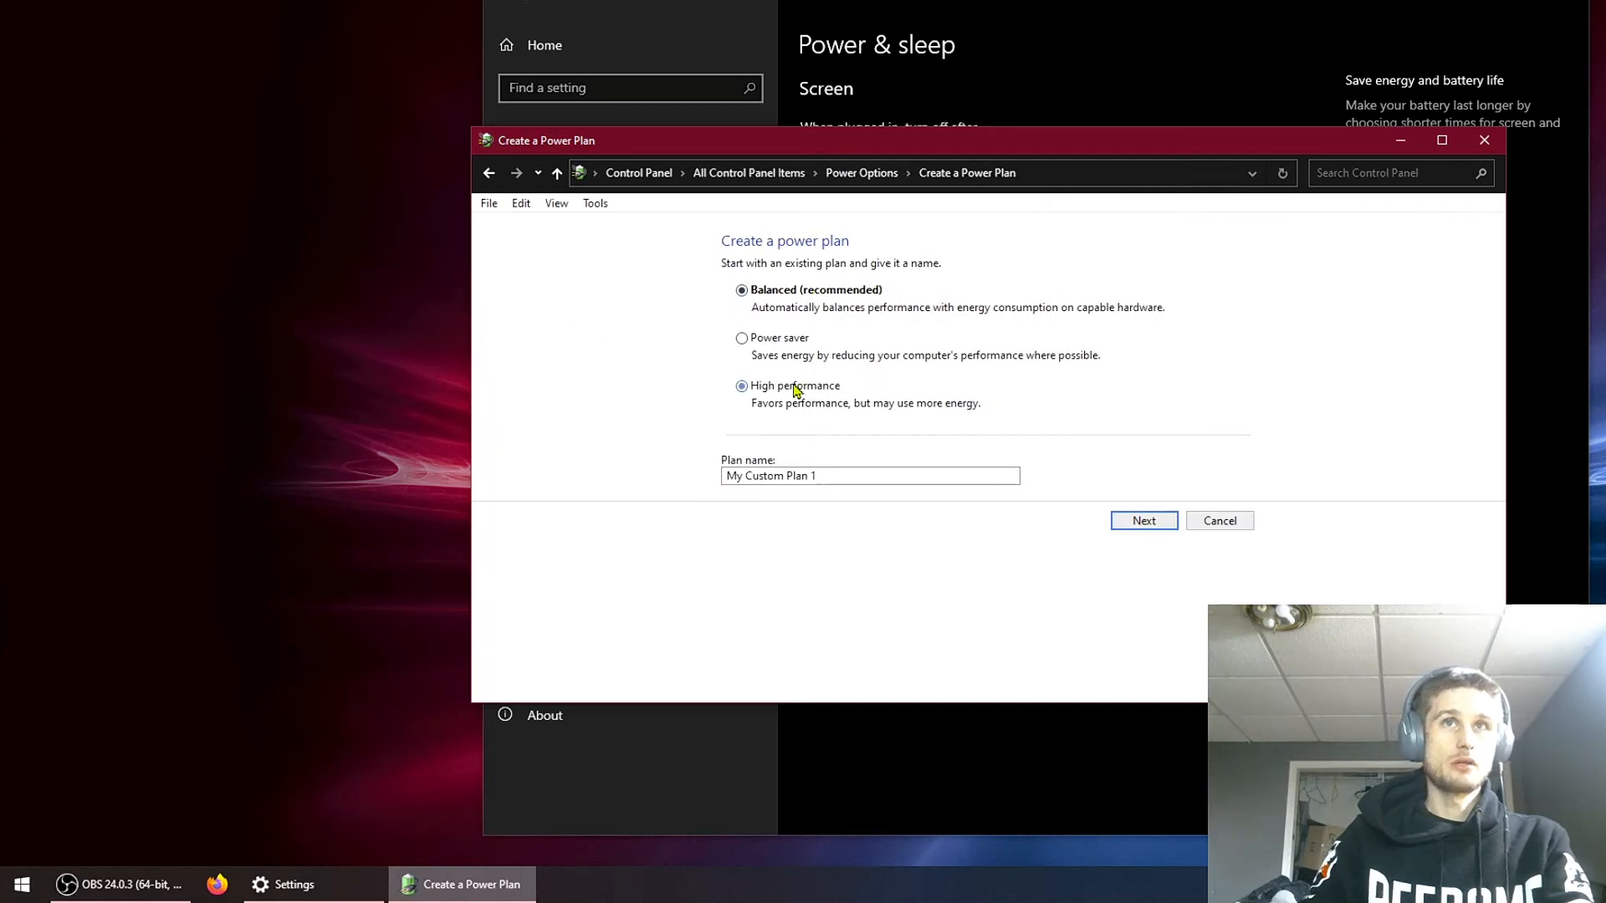
pyautogui.click(1158, 516)
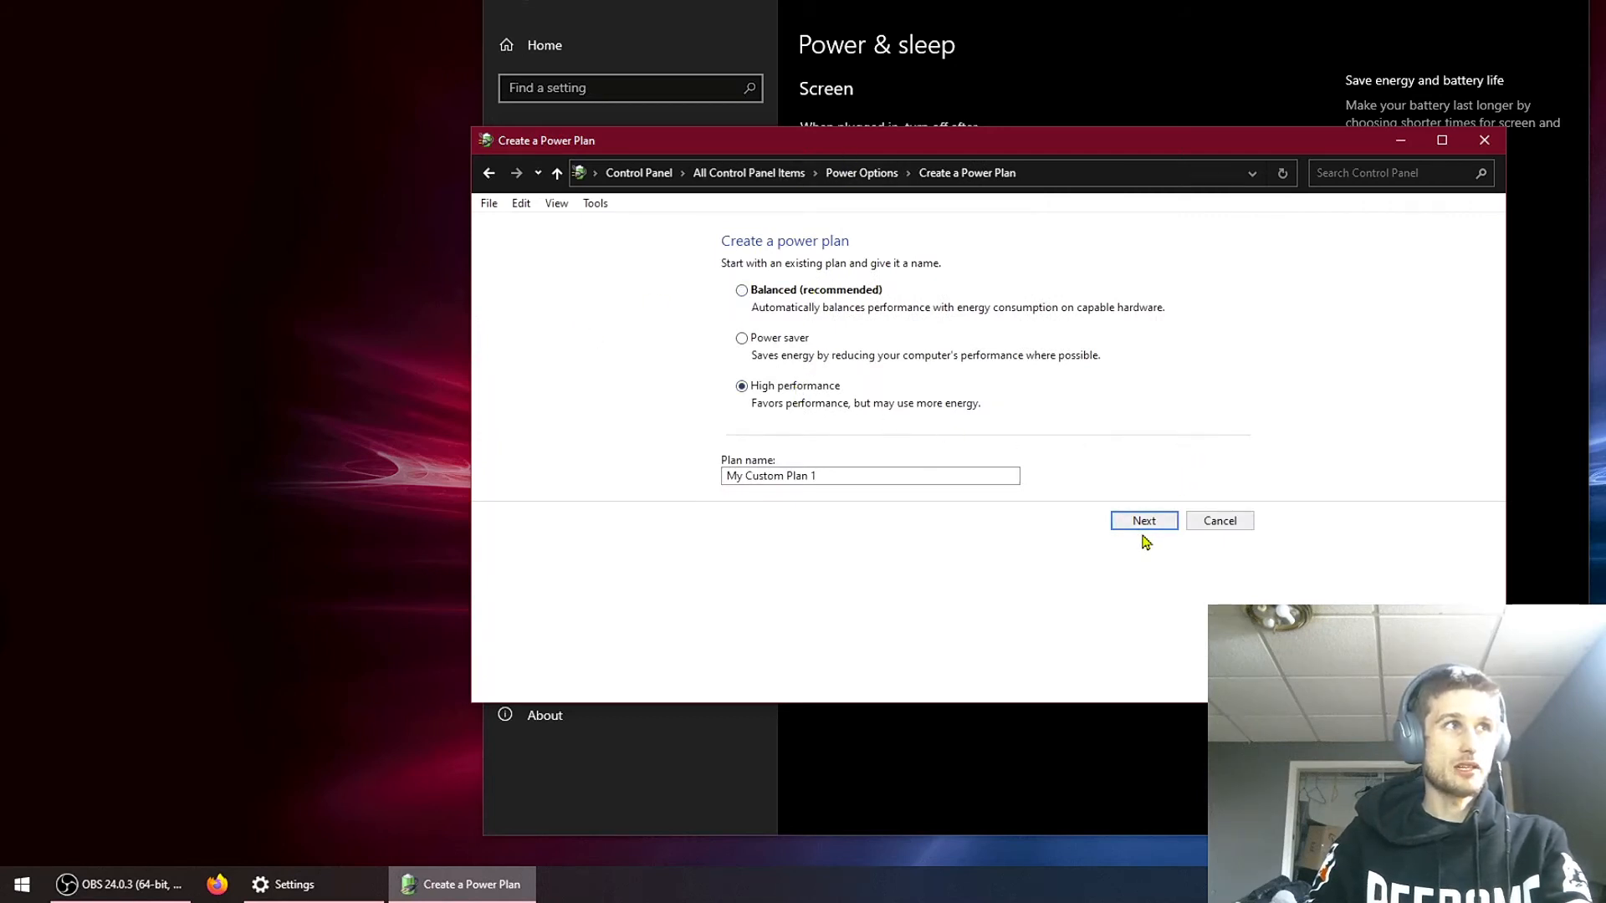
pyautogui.click(1123, 406)
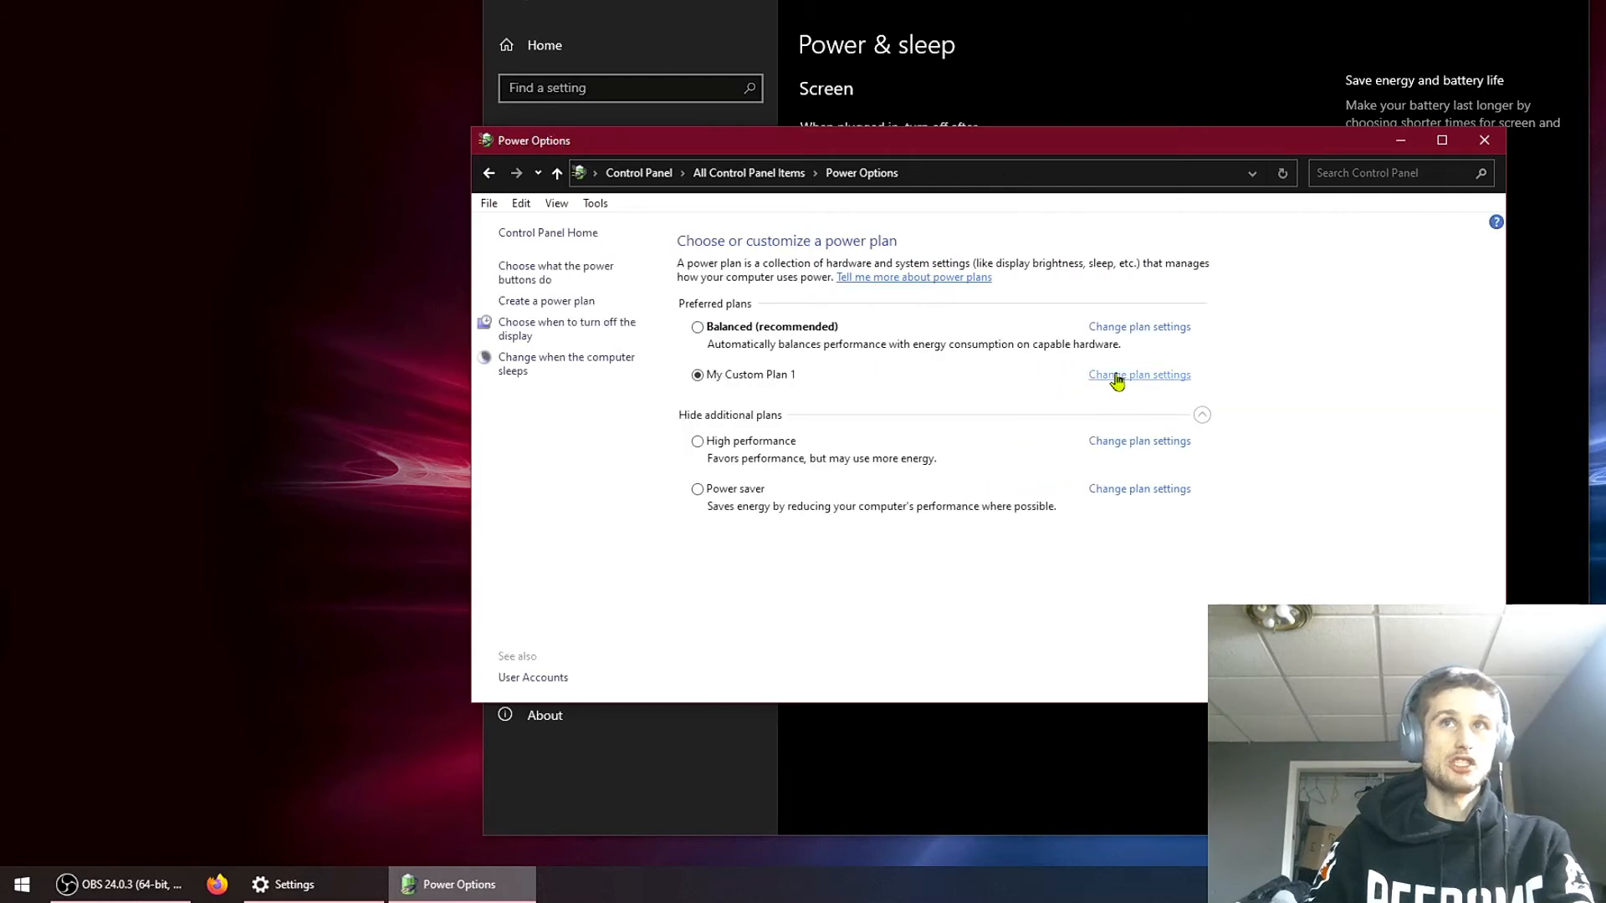
# Step: In the advanced power settings of My Custom Plan 1, set the hard disk turn-off time to 0 minutes
pyautogui.click(1144, 378)
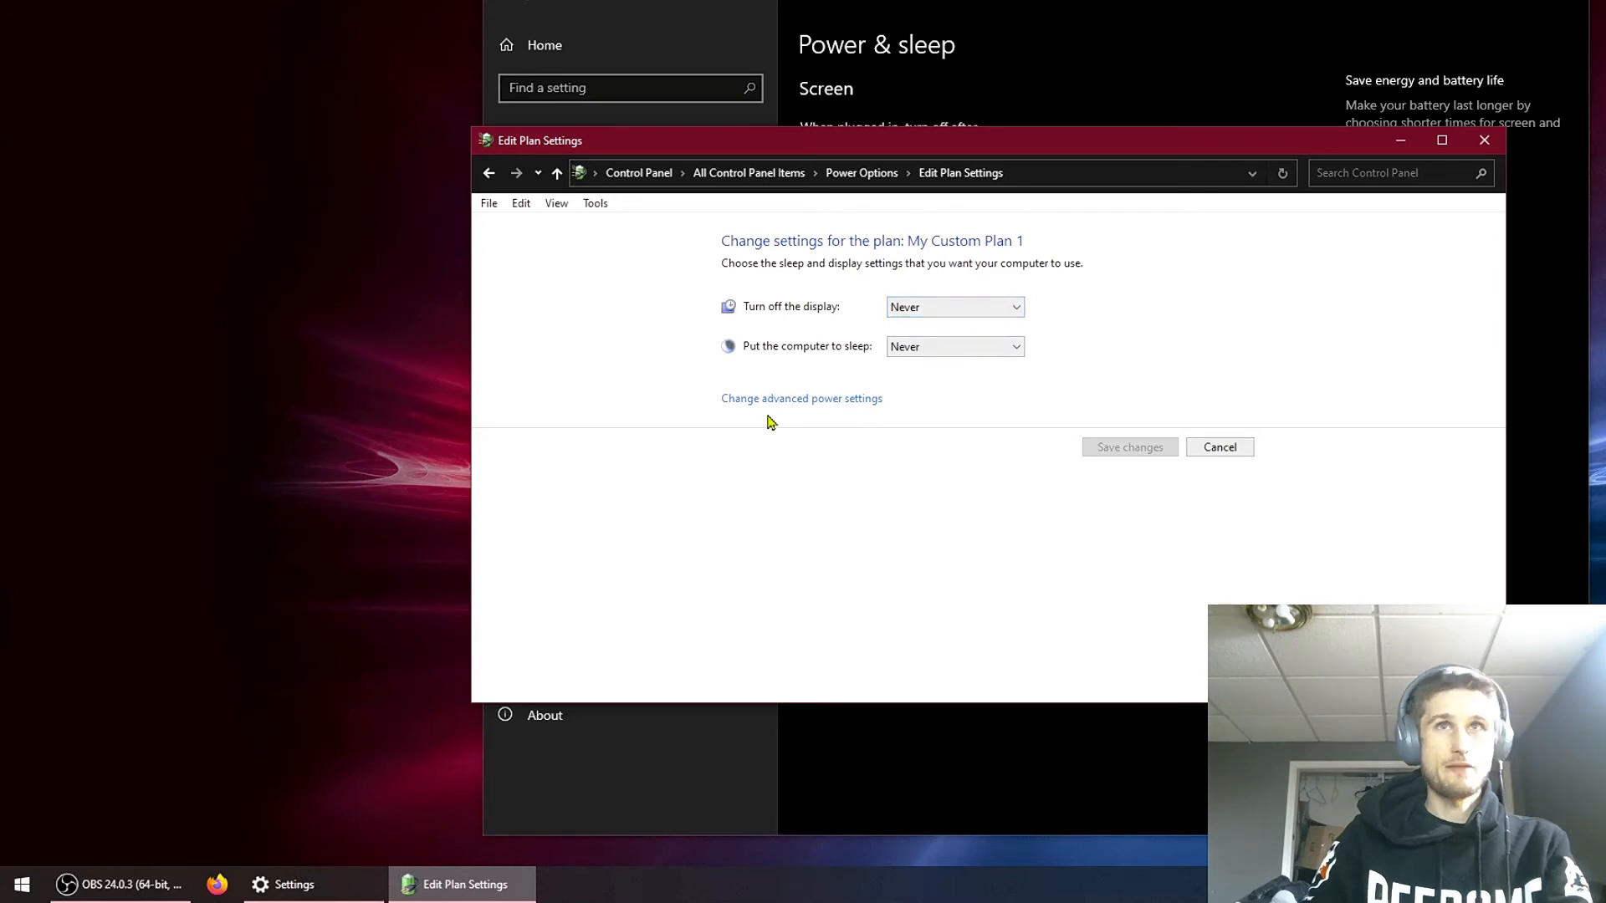
pyautogui.click(813, 398)
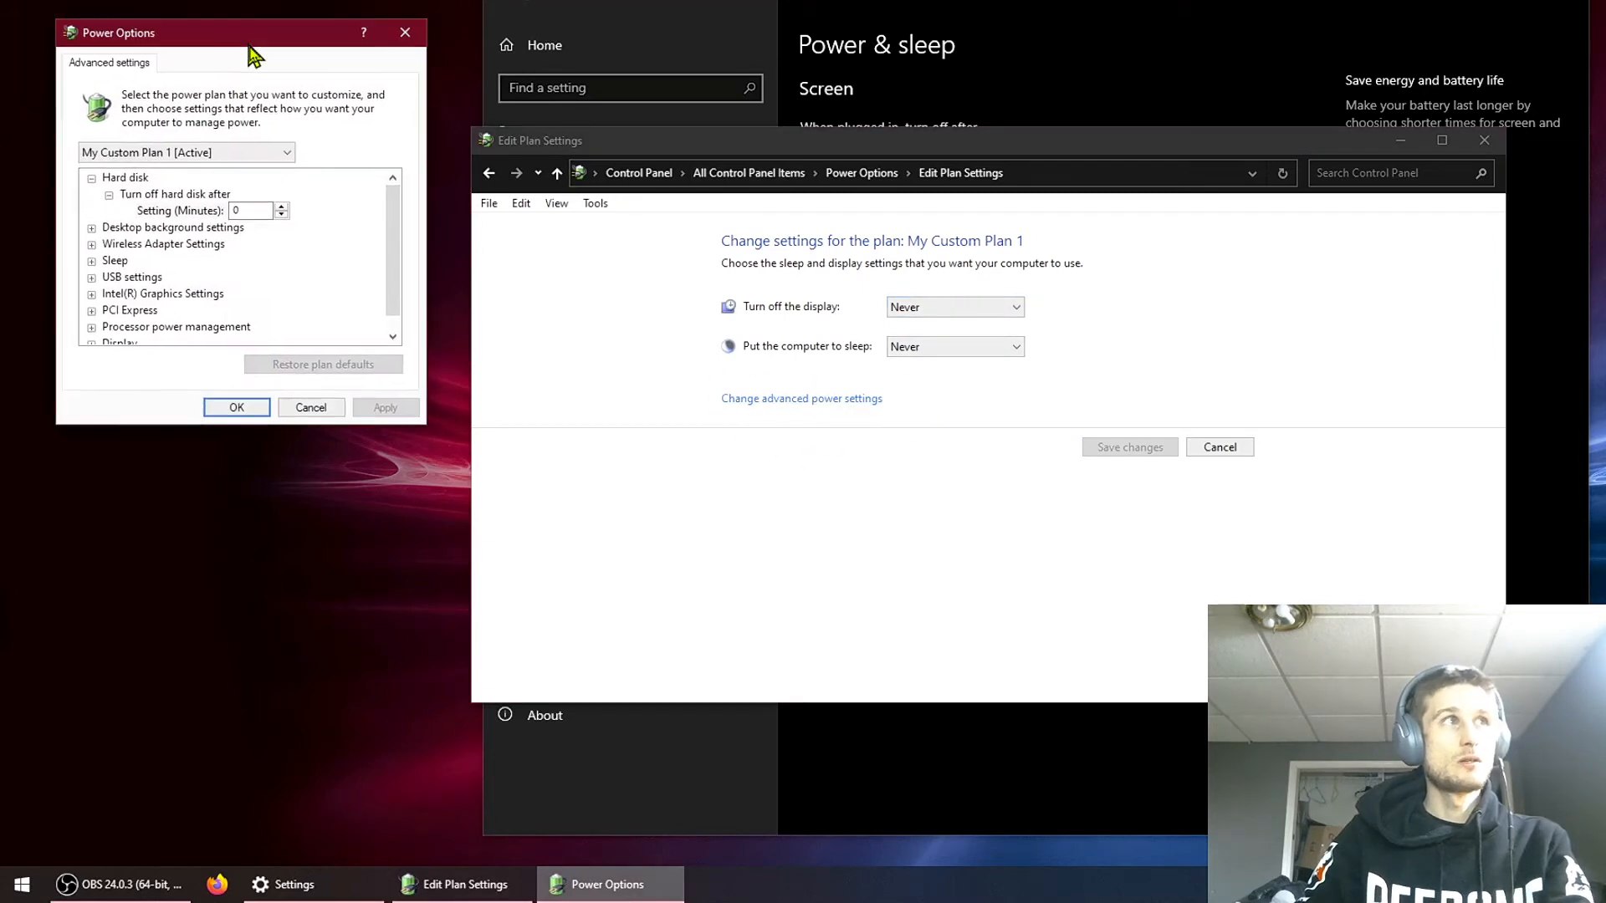
pyautogui.moveTo(249, 48); pyautogui.dragTo(277, 256)
pyautogui.moveTo(297, 393); pyautogui.dragTo(219, 405)
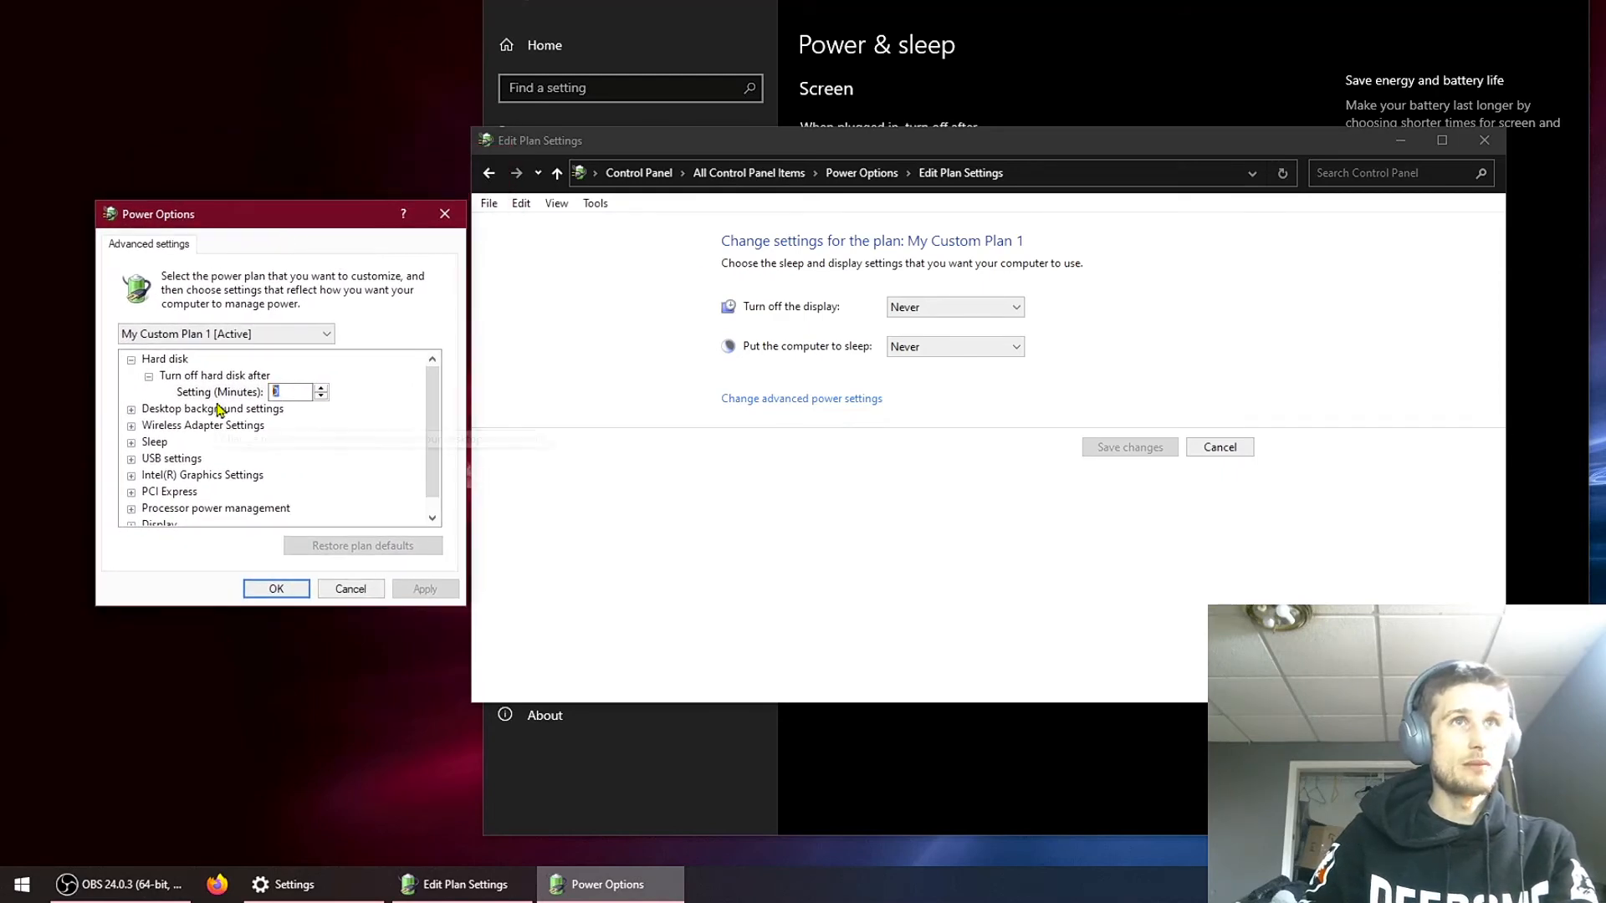
pyautogui.write('0')
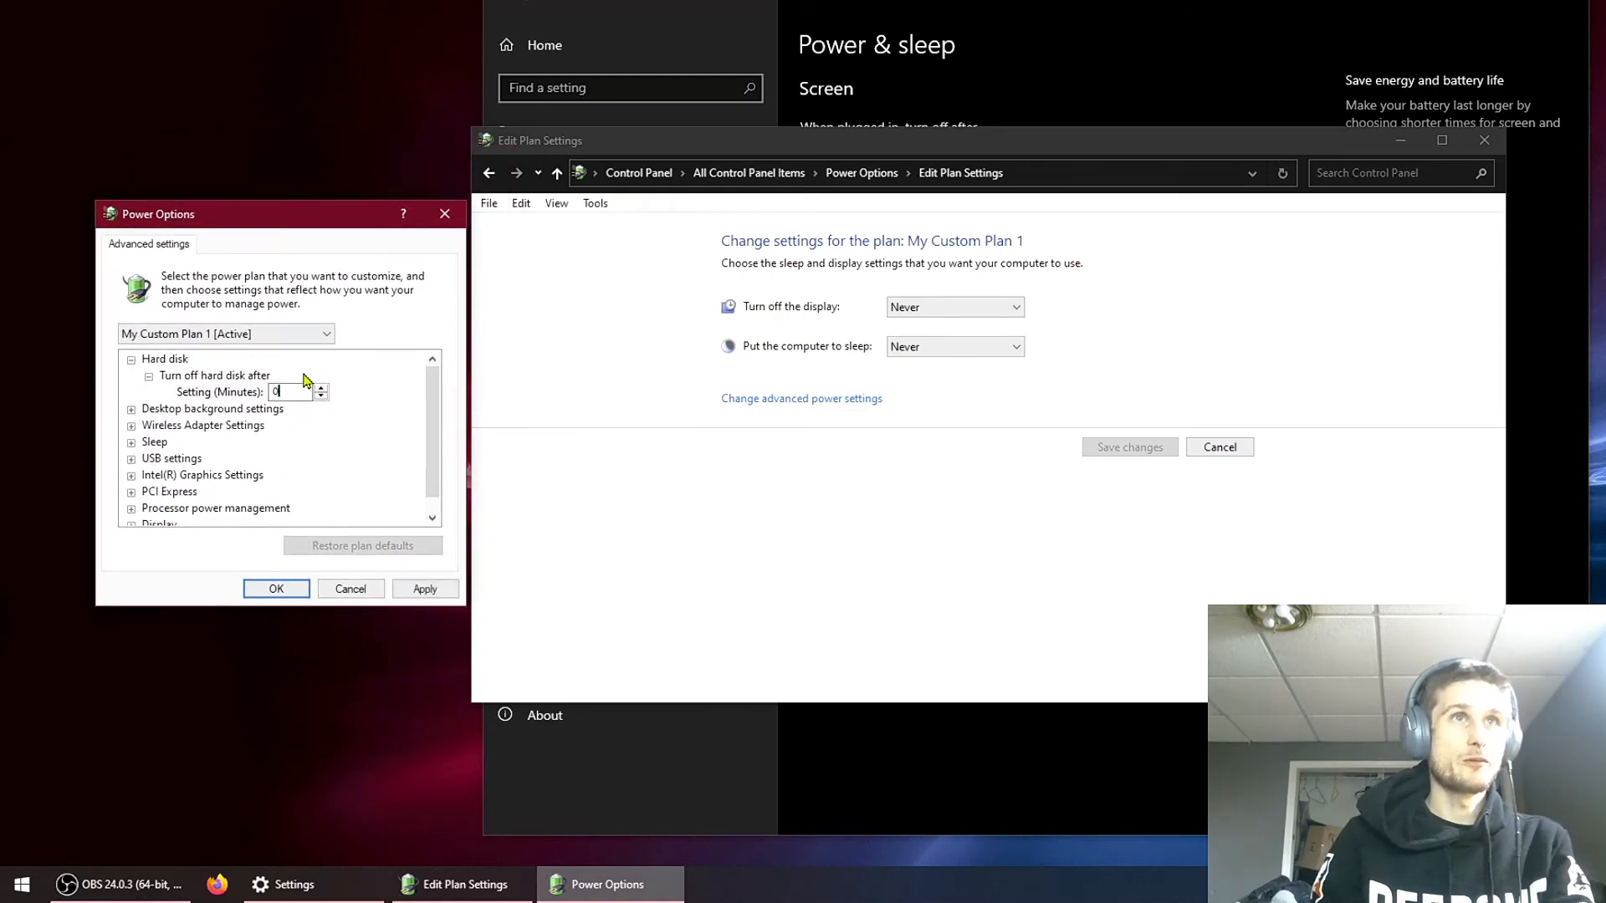
pyautogui.click(241, 375)
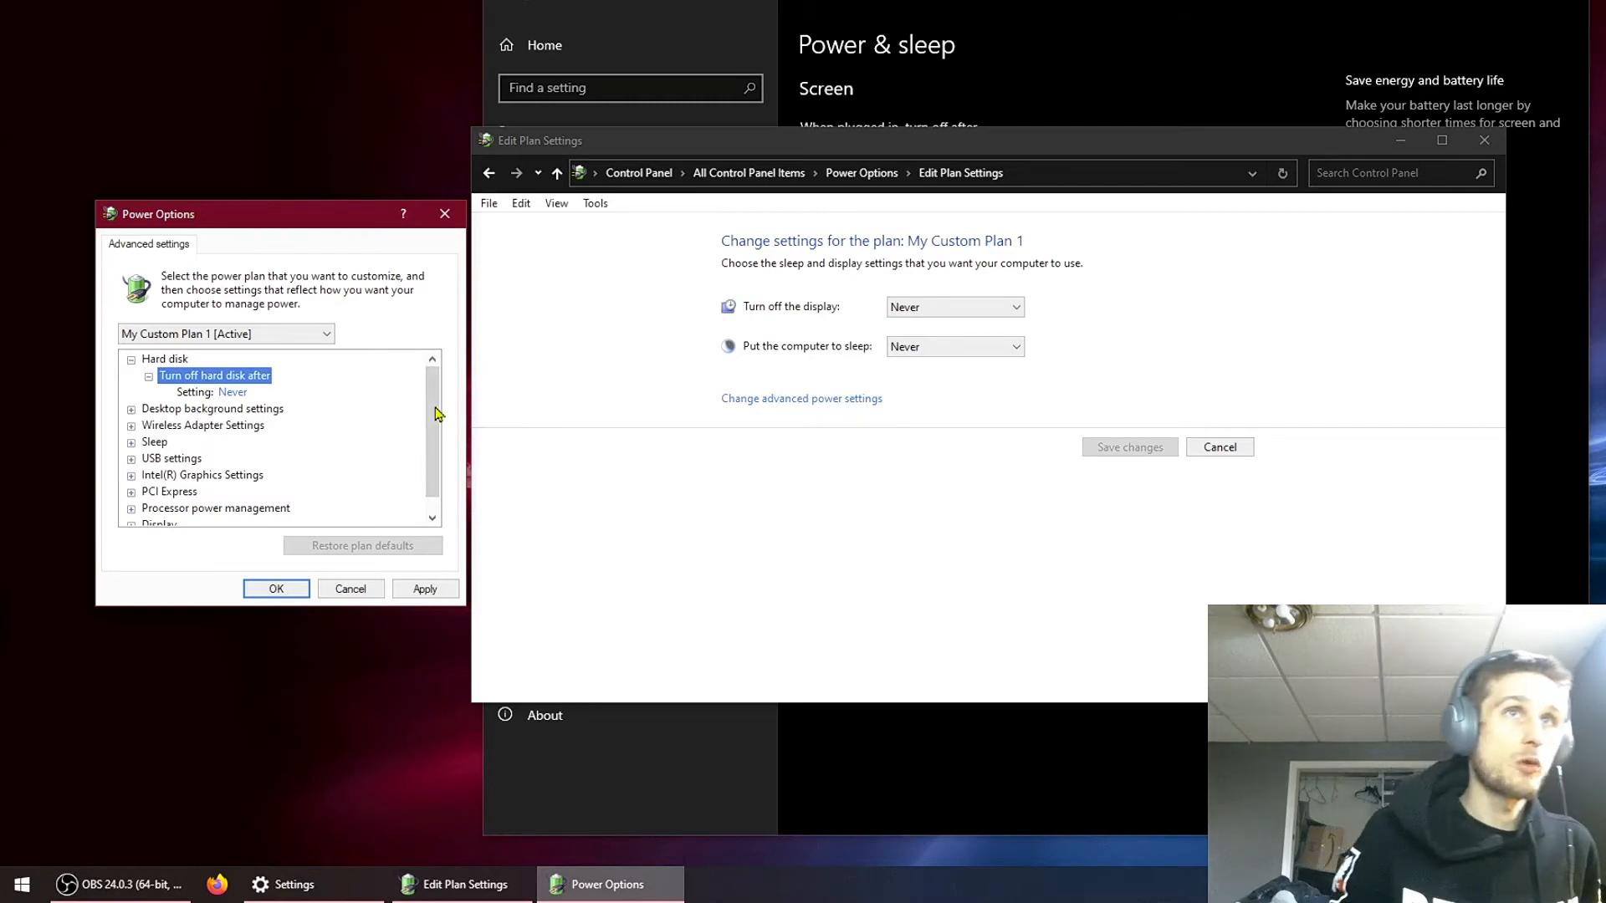
# Step: Review the minimum processor state under Processor power management, and apply and confirm the advanced power settings
pyautogui.scroll(-1, 434, 423)
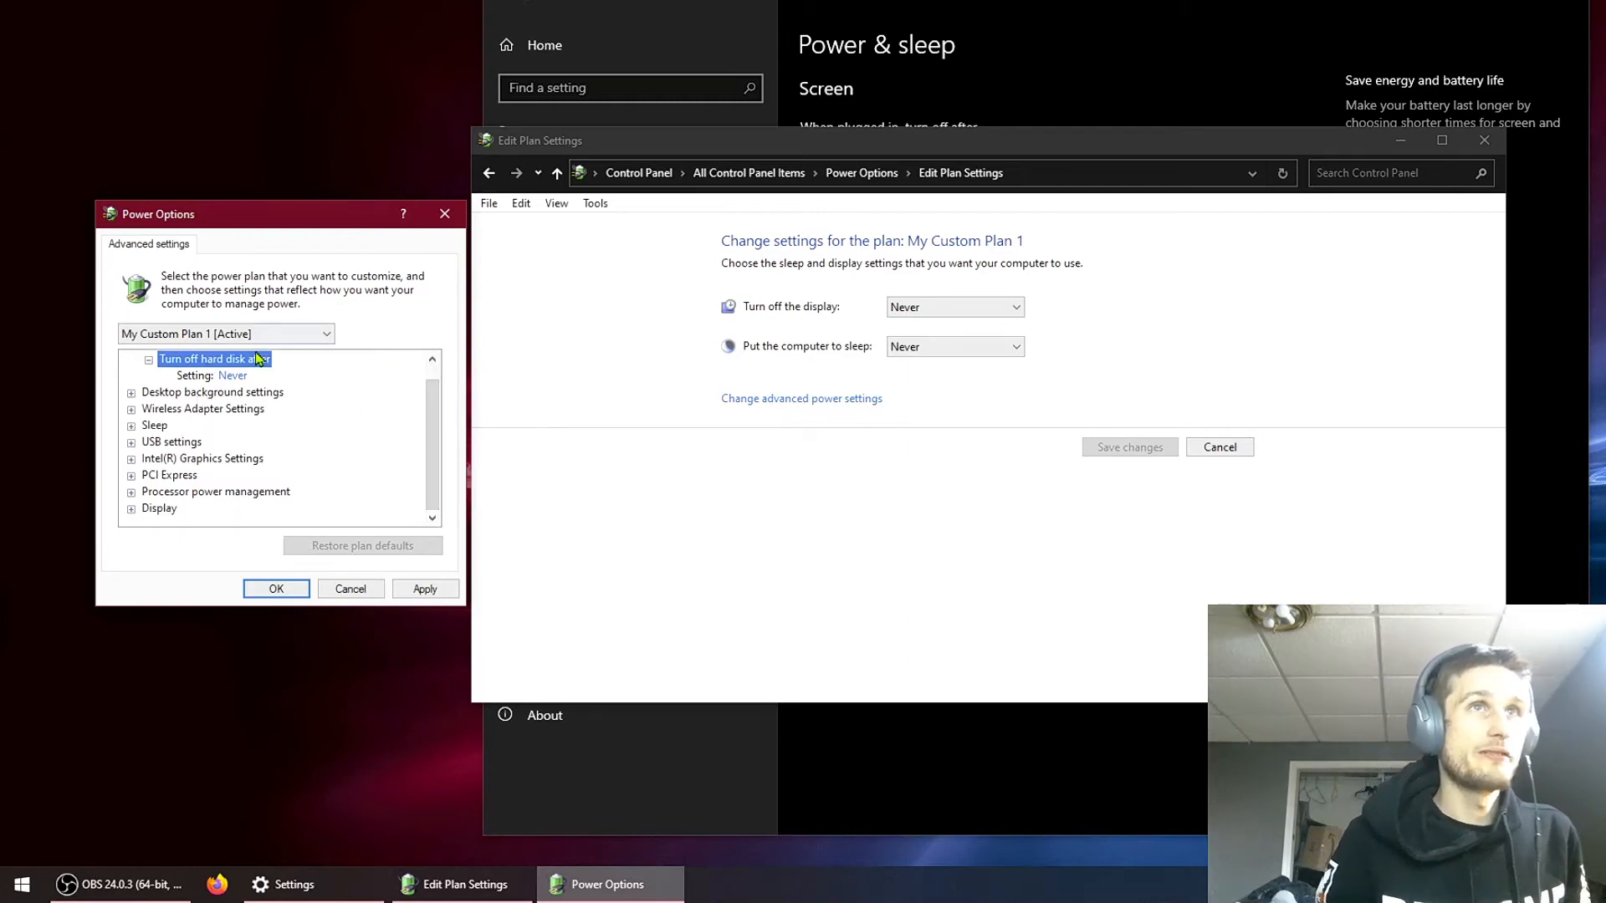
pyautogui.click(131, 495)
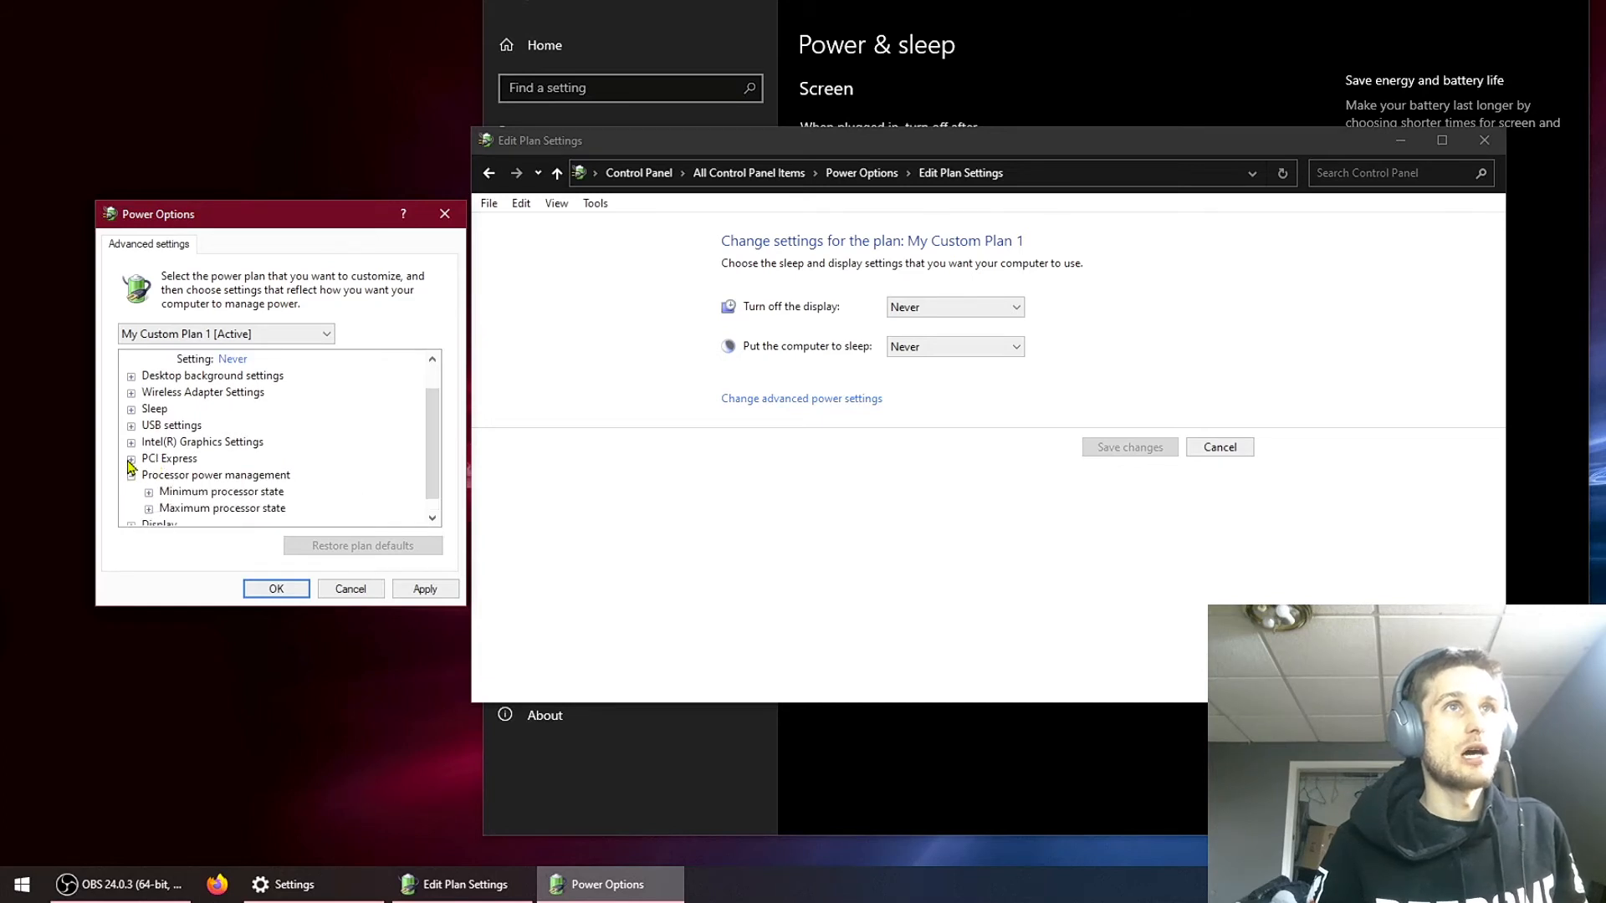
pyautogui.click(148, 492)
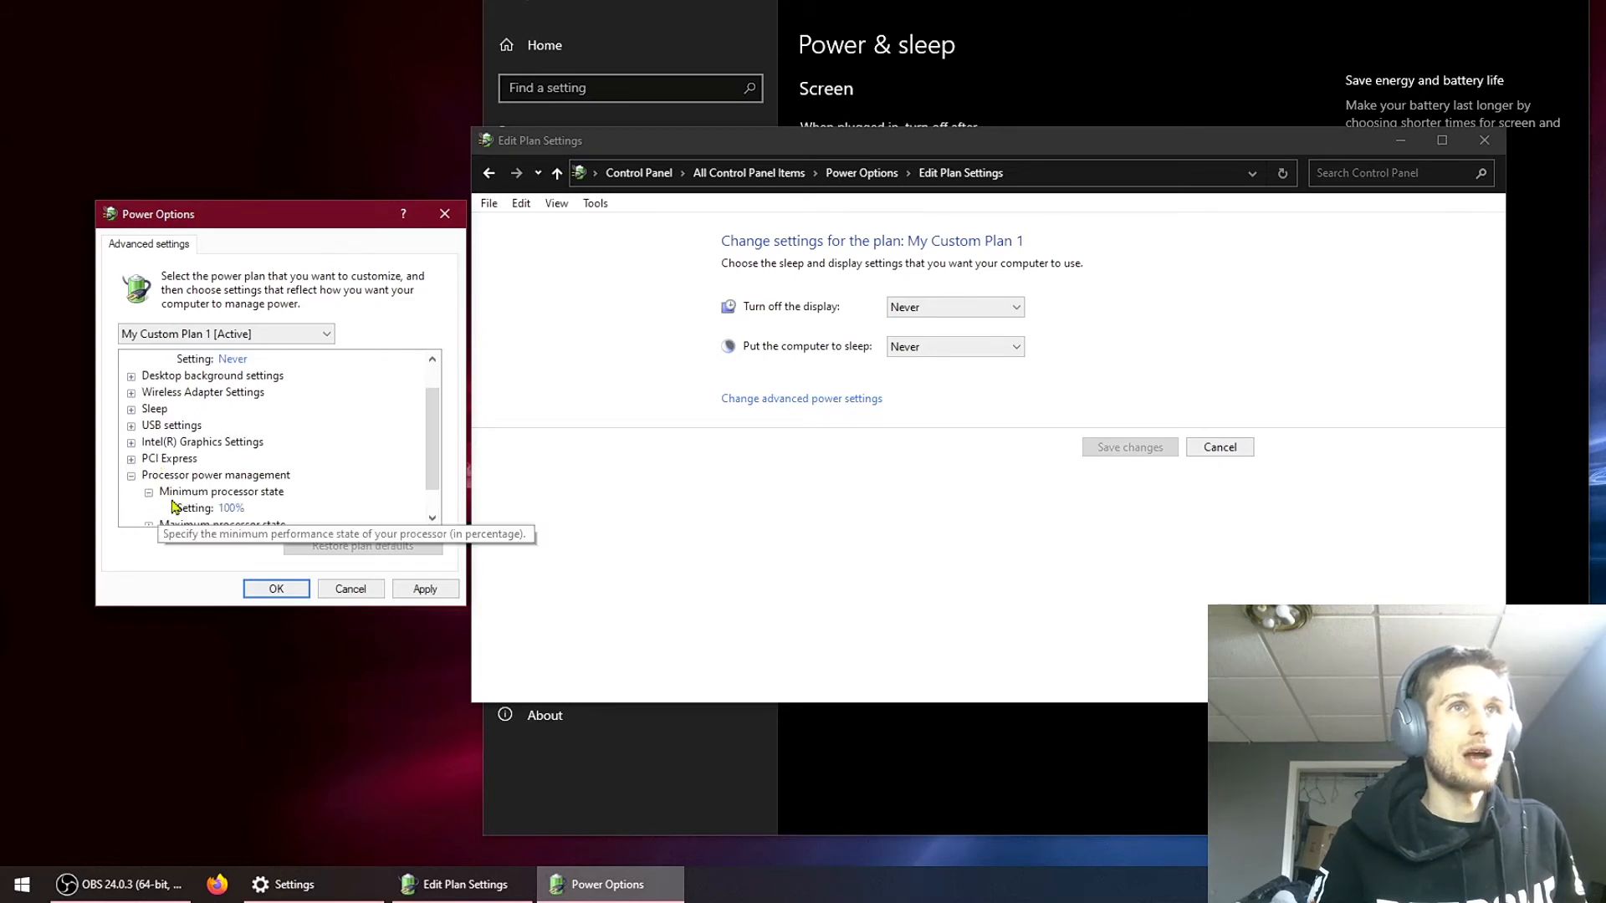
pyautogui.click(177, 507)
pyautogui.moveTo(267, 509); pyautogui.dragTo(153, 507)
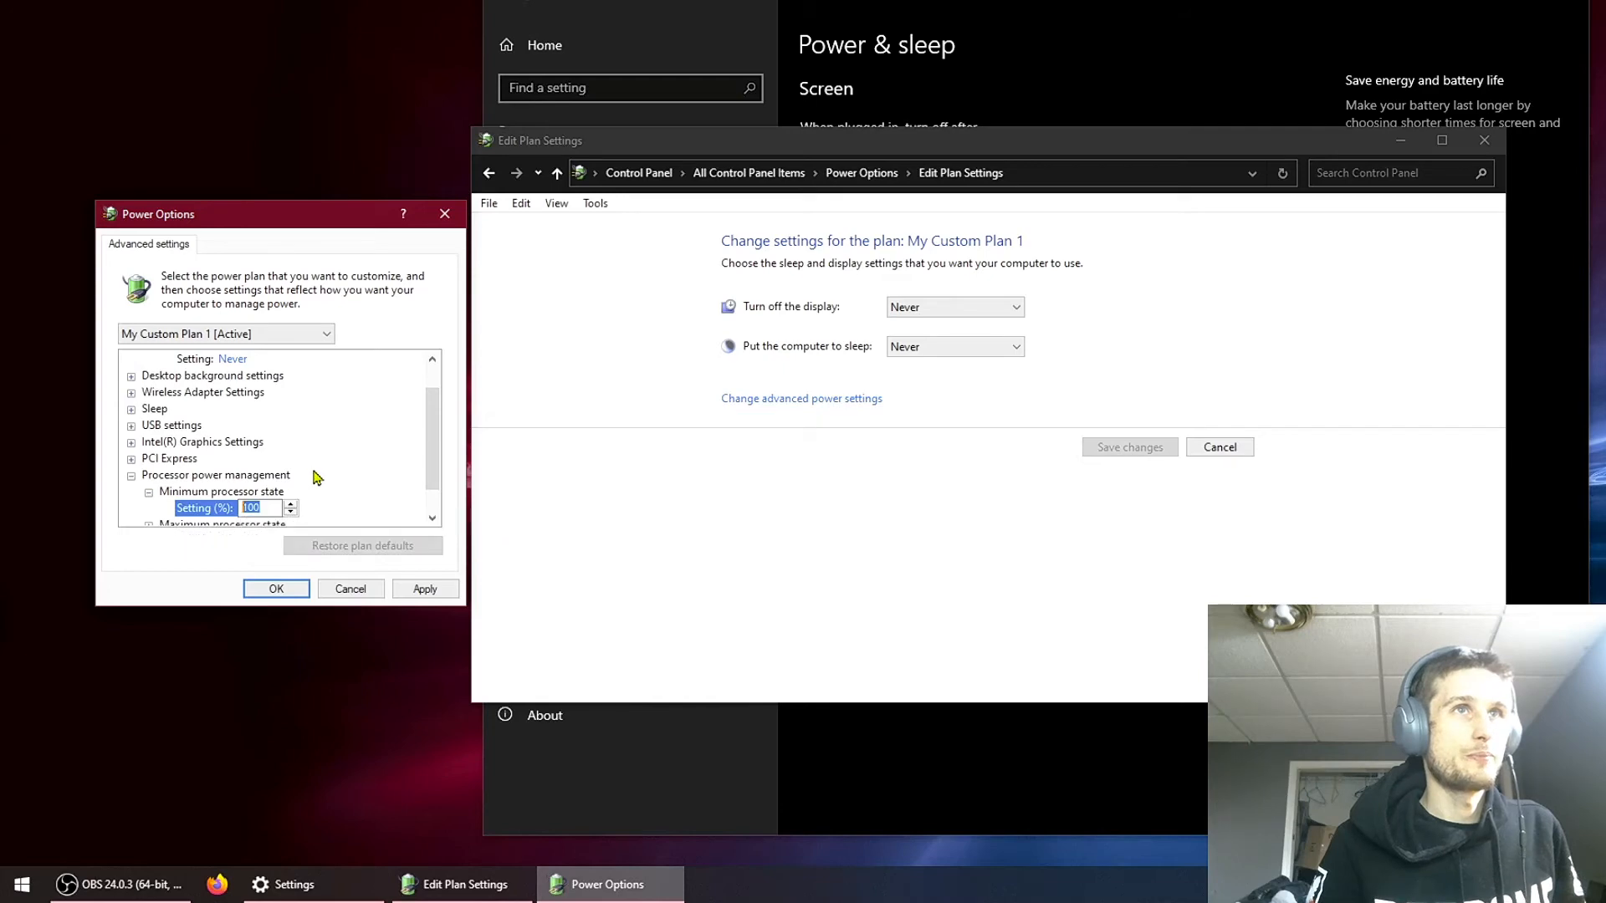
pyautogui.scroll(1, 282, 441)
pyautogui.scroll(-2, 280, 435)
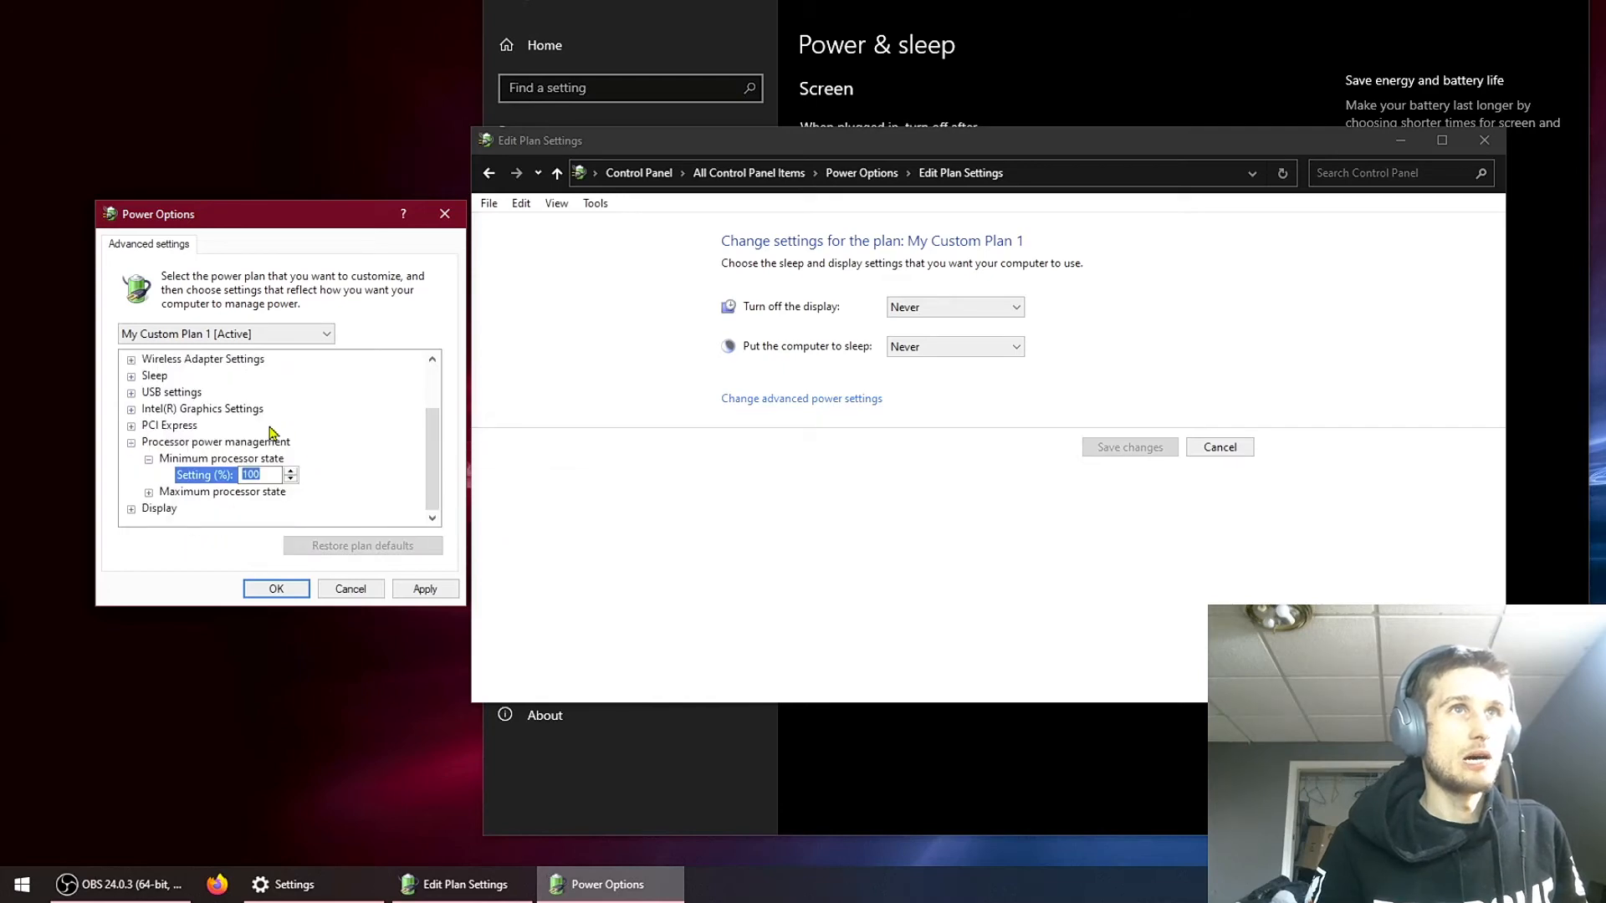
pyautogui.click(436, 590)
pyautogui.click(284, 591)
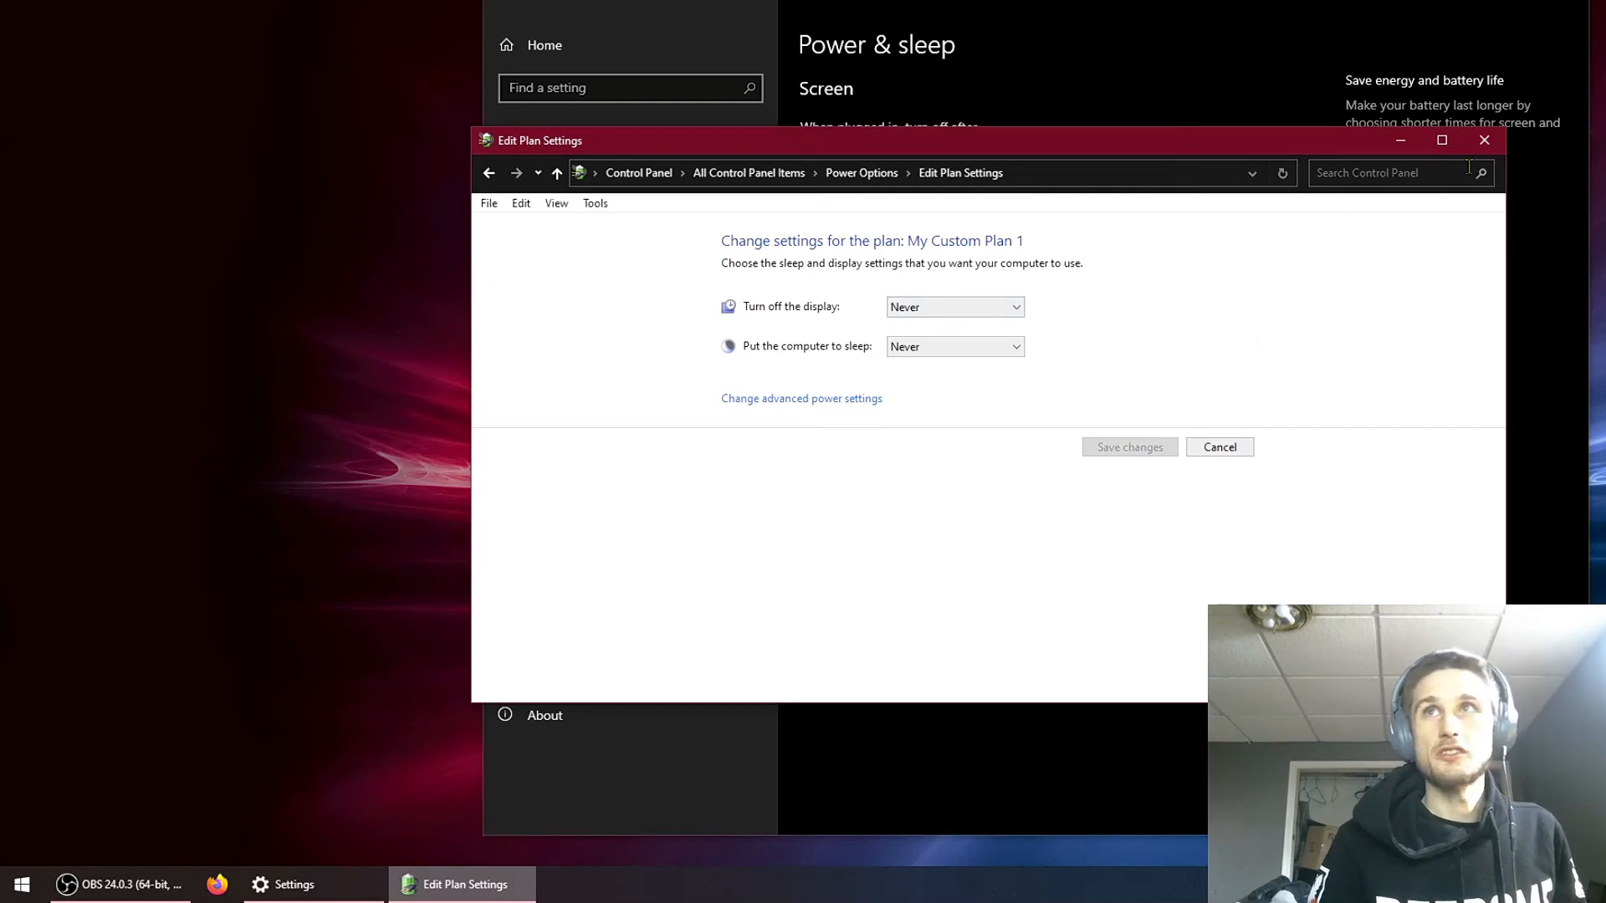
# Step: Close the power plan and Power & sleep windows, and open the Windows Settings home page
pyautogui.click(1474, 141)
pyautogui.click(1535, 13)
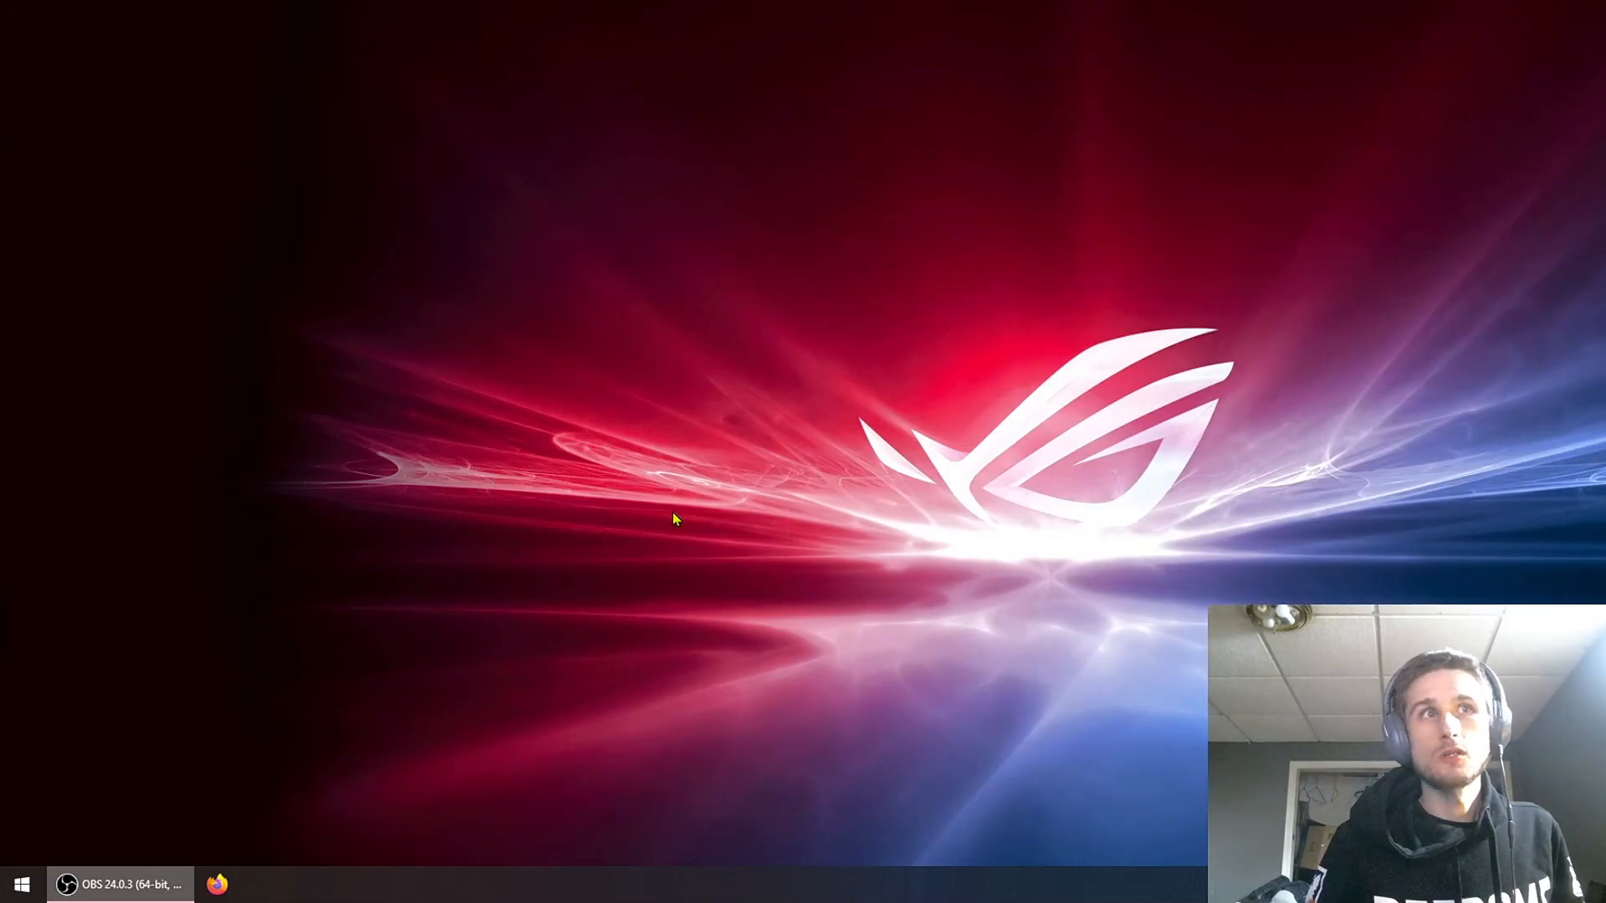
pyautogui.rightClick(22, 884)
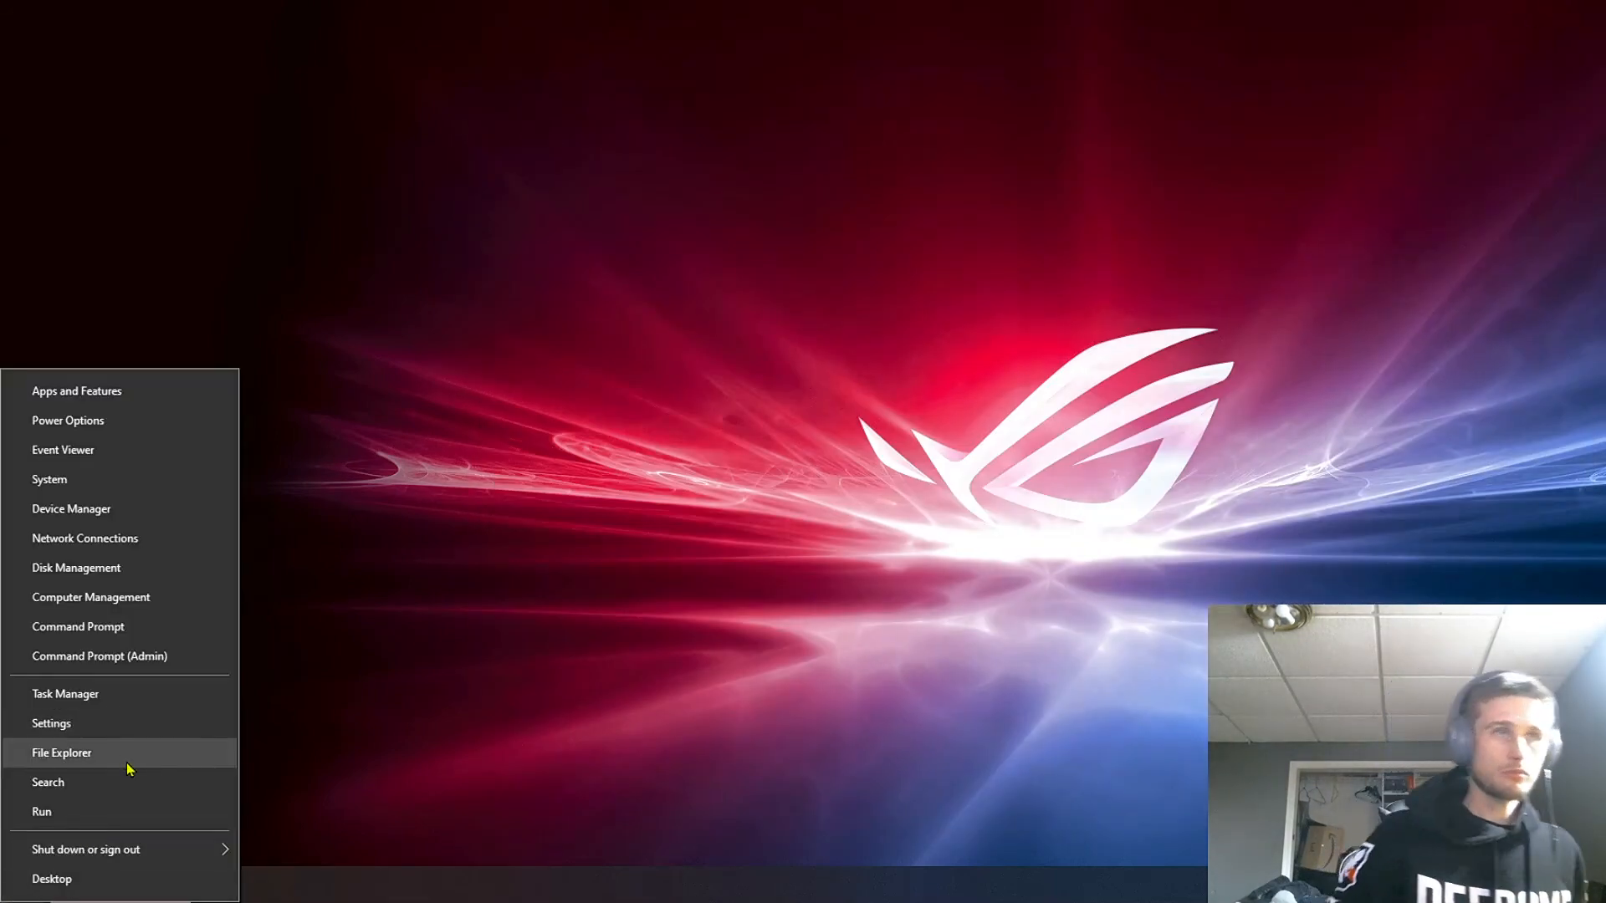
pyautogui.click(119, 733)
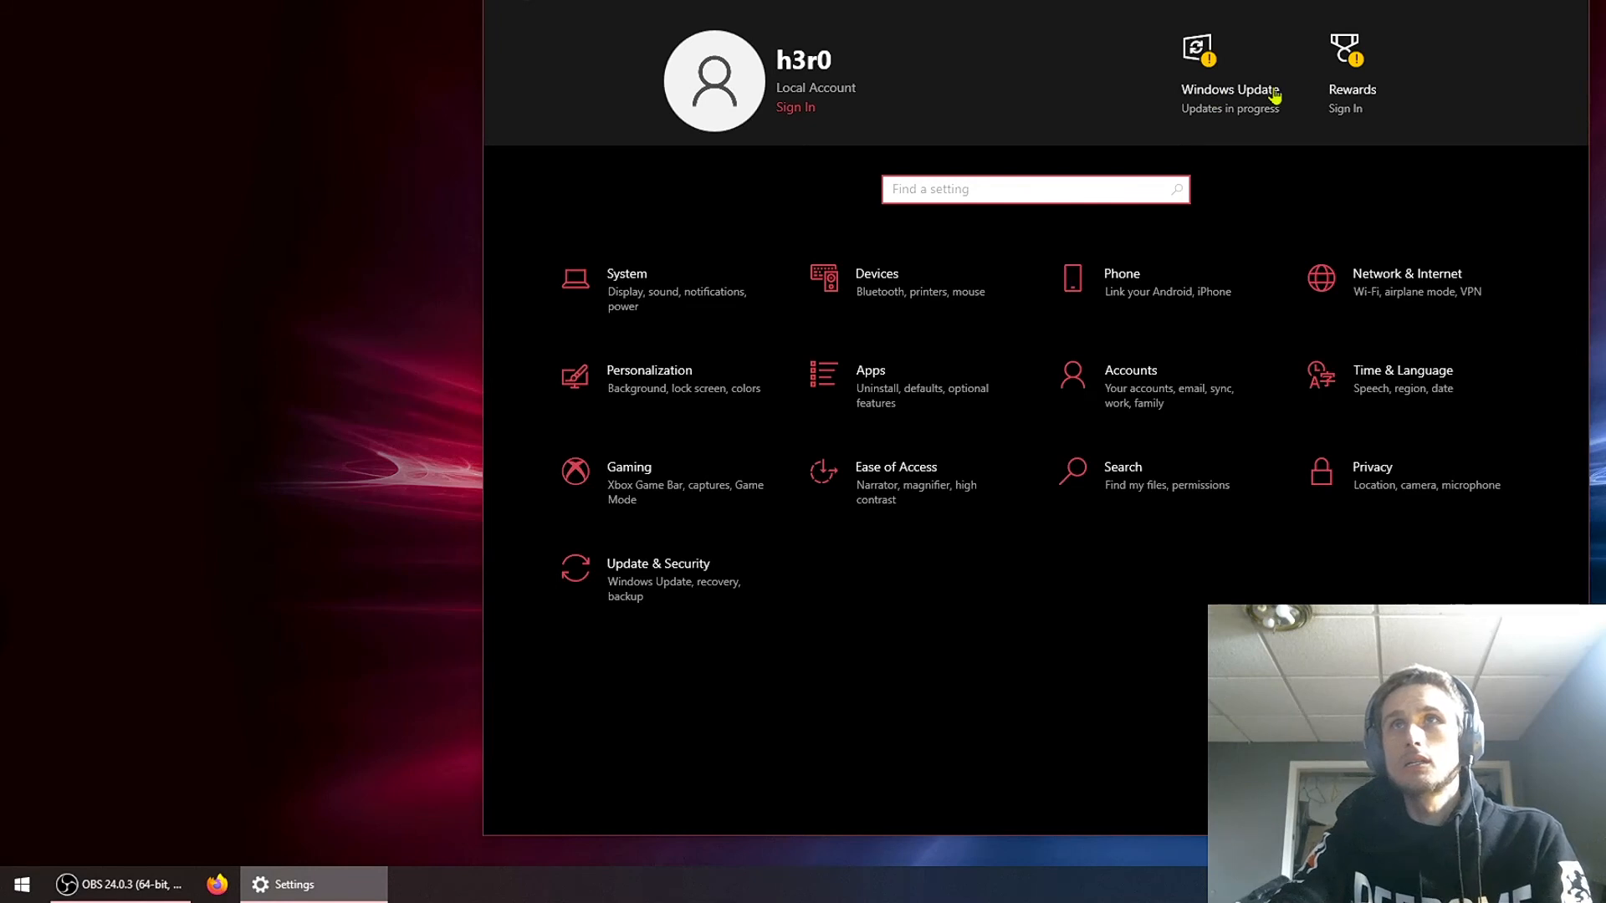
# Step: Check Windows Update for available updates, and close the Settings window
pyautogui.click(1271, 99)
pyautogui.click(888, 167)
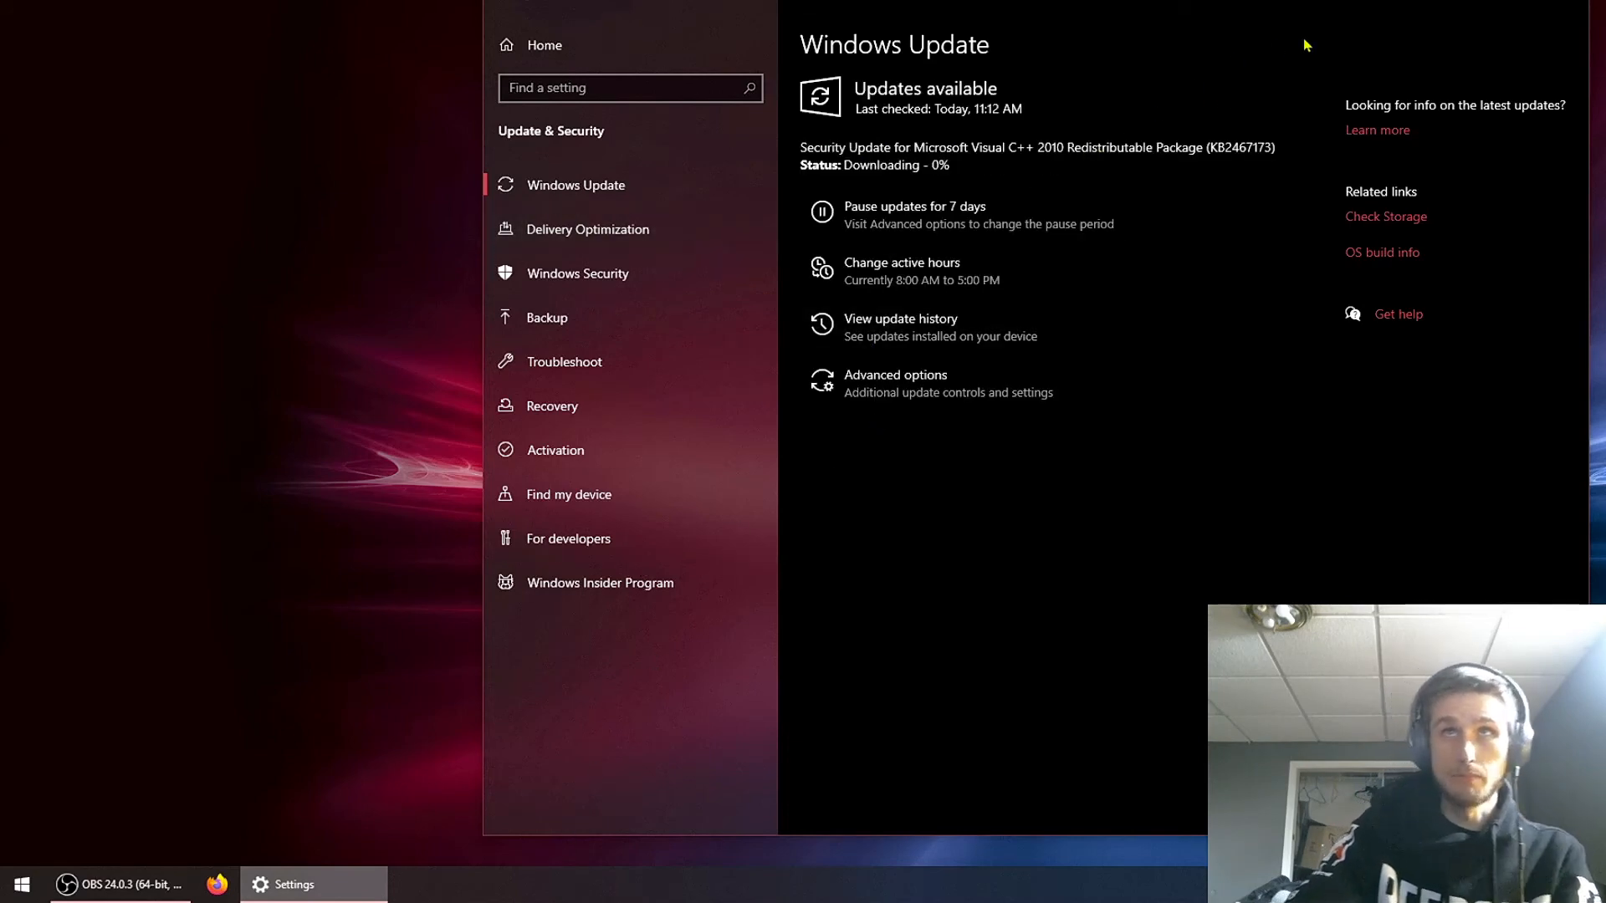
pyautogui.click(1569, 8)
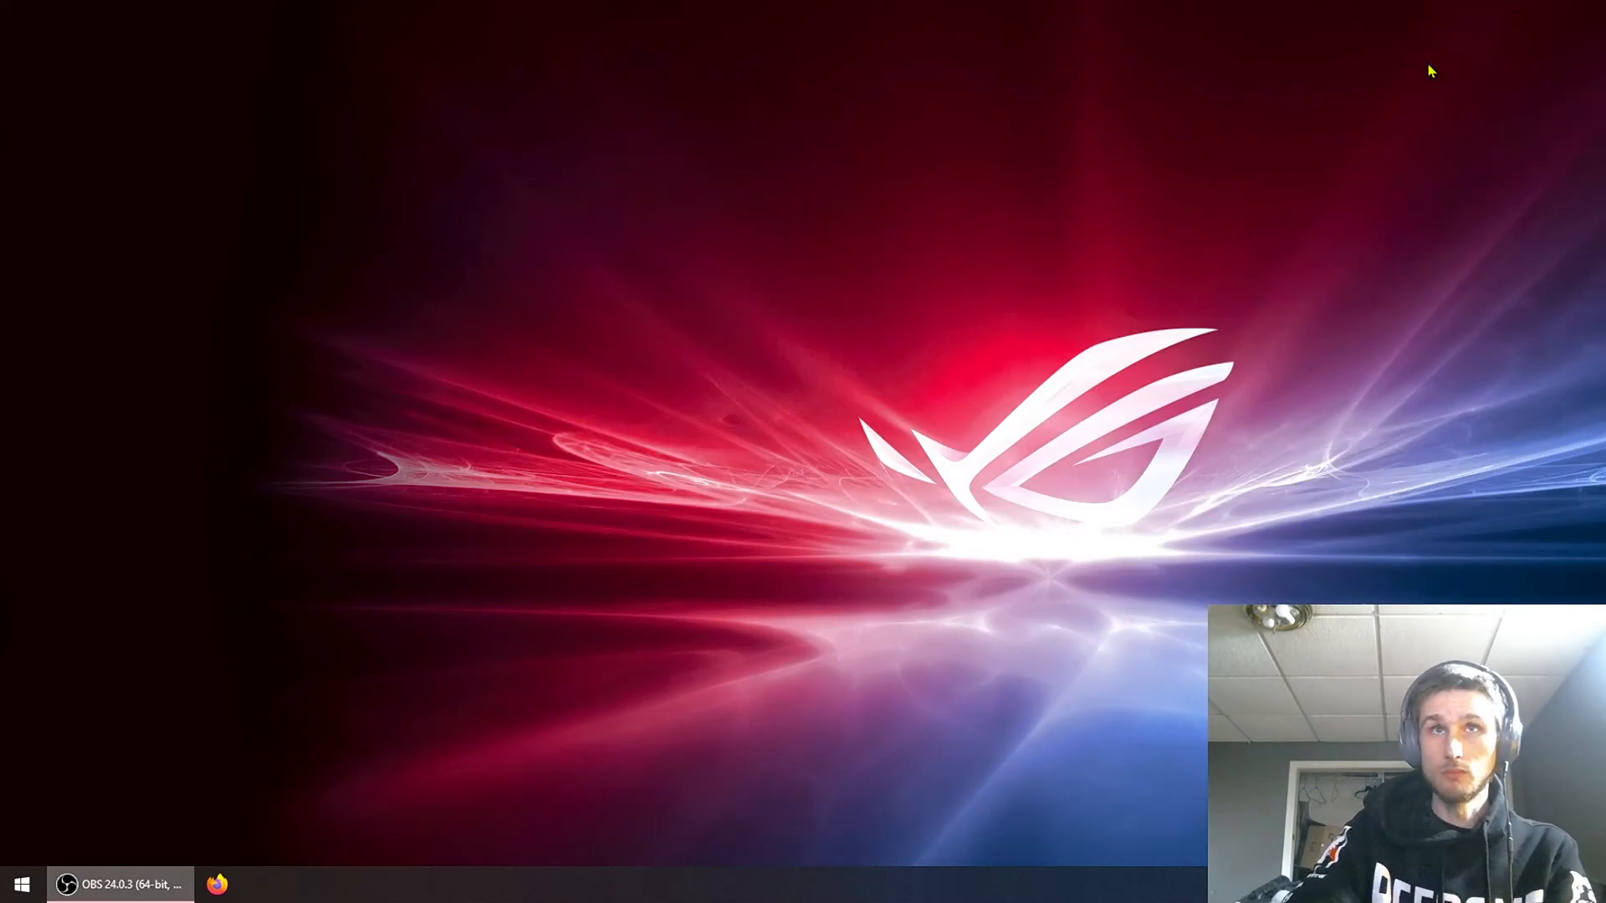
# Step: Open Device Manager, move its window fully into view, and select the NVIDIA GeForce RTX 2070 under Display adapters
pyautogui.rightClick(21, 883)
pyautogui.click(144, 505)
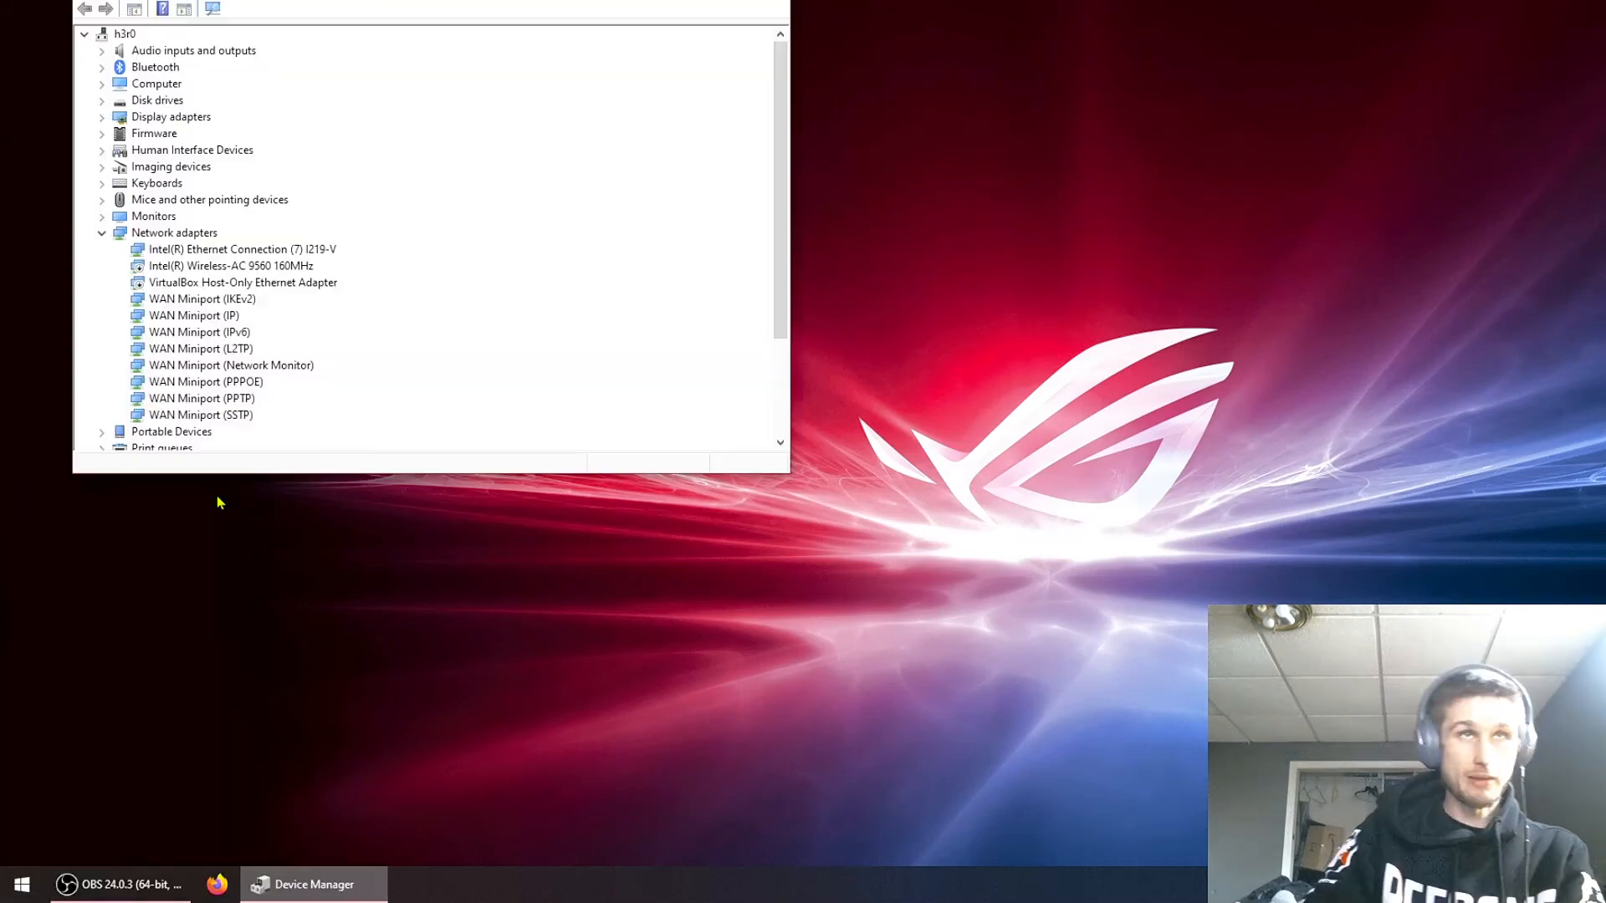
pyautogui.moveTo(368, 0); pyautogui.dragTo(428, 145)
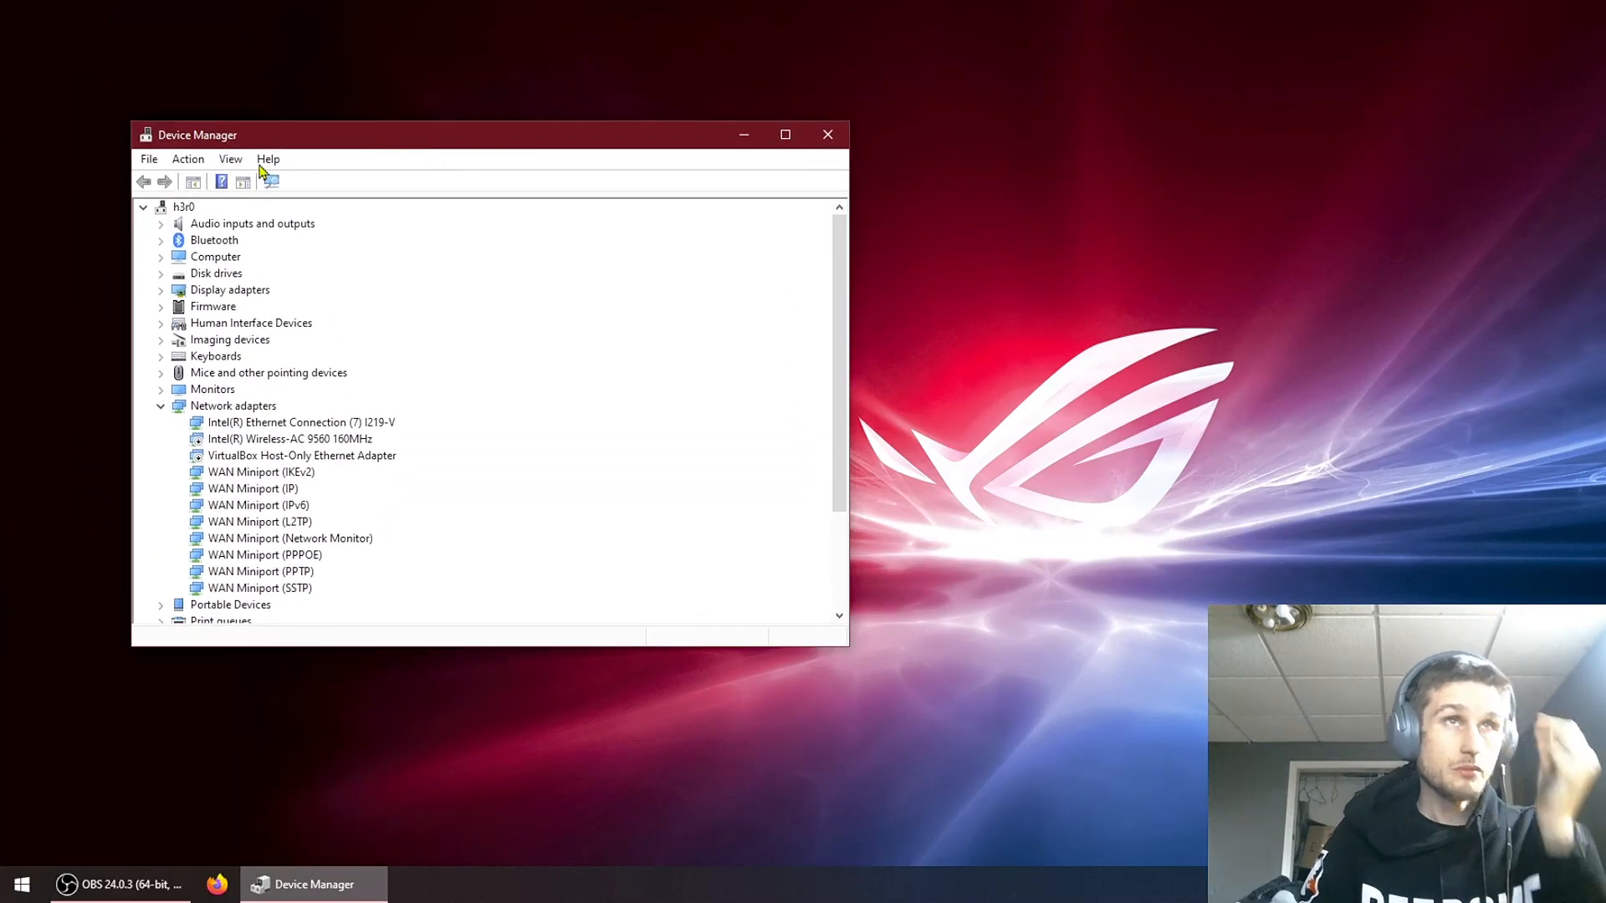
pyautogui.click(160, 273)
pyautogui.click(160, 274)
pyautogui.click(161, 290)
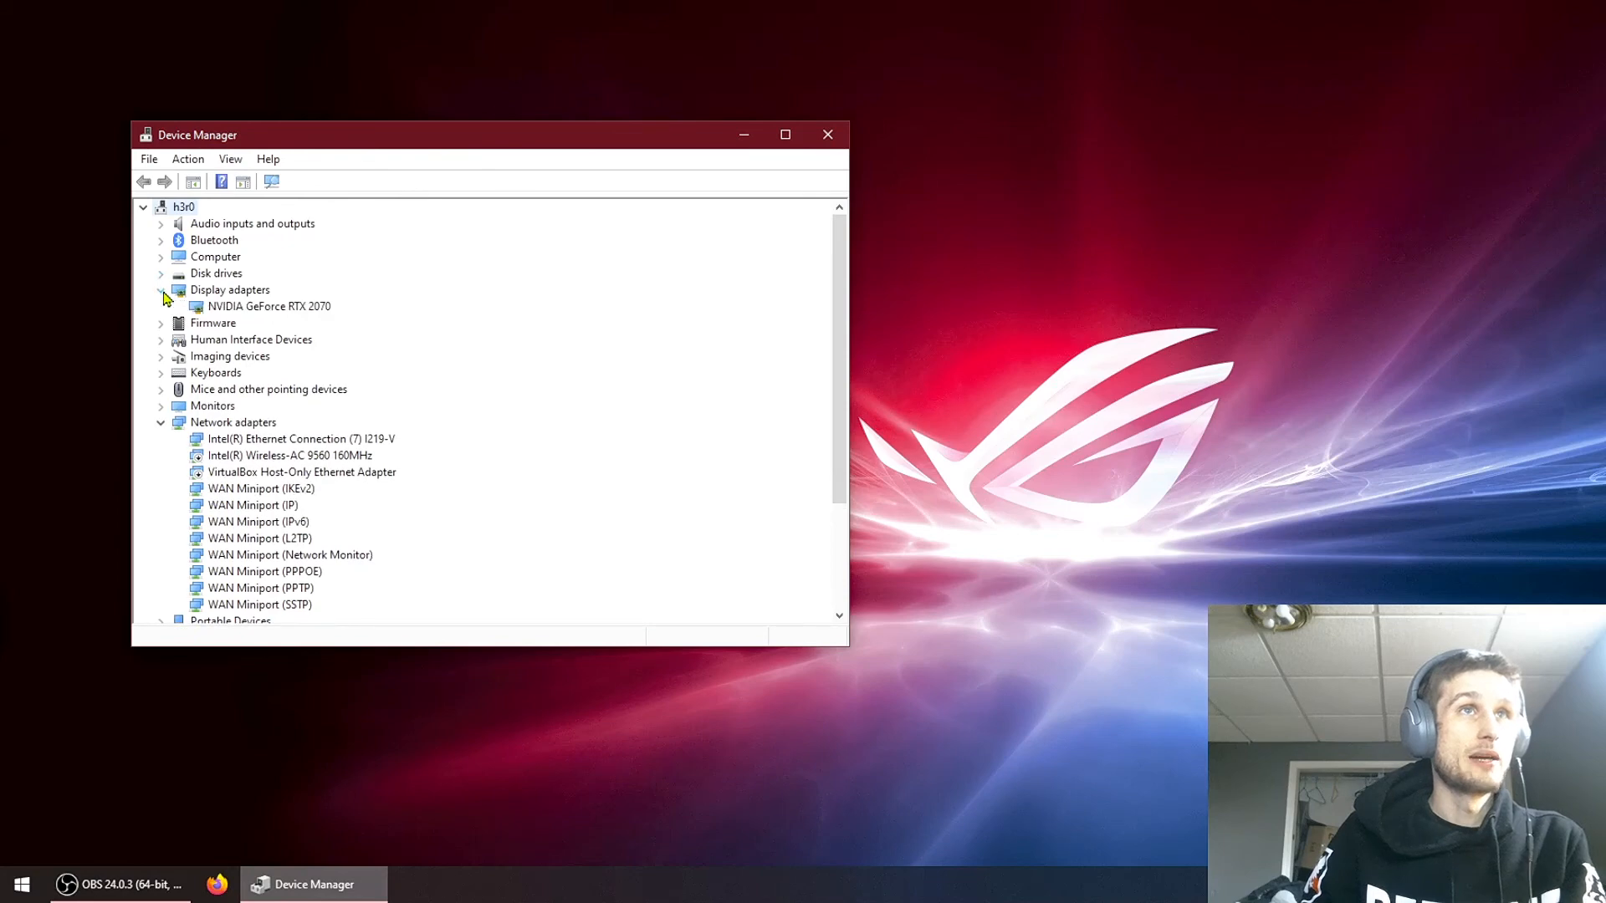
pyautogui.click(256, 309)
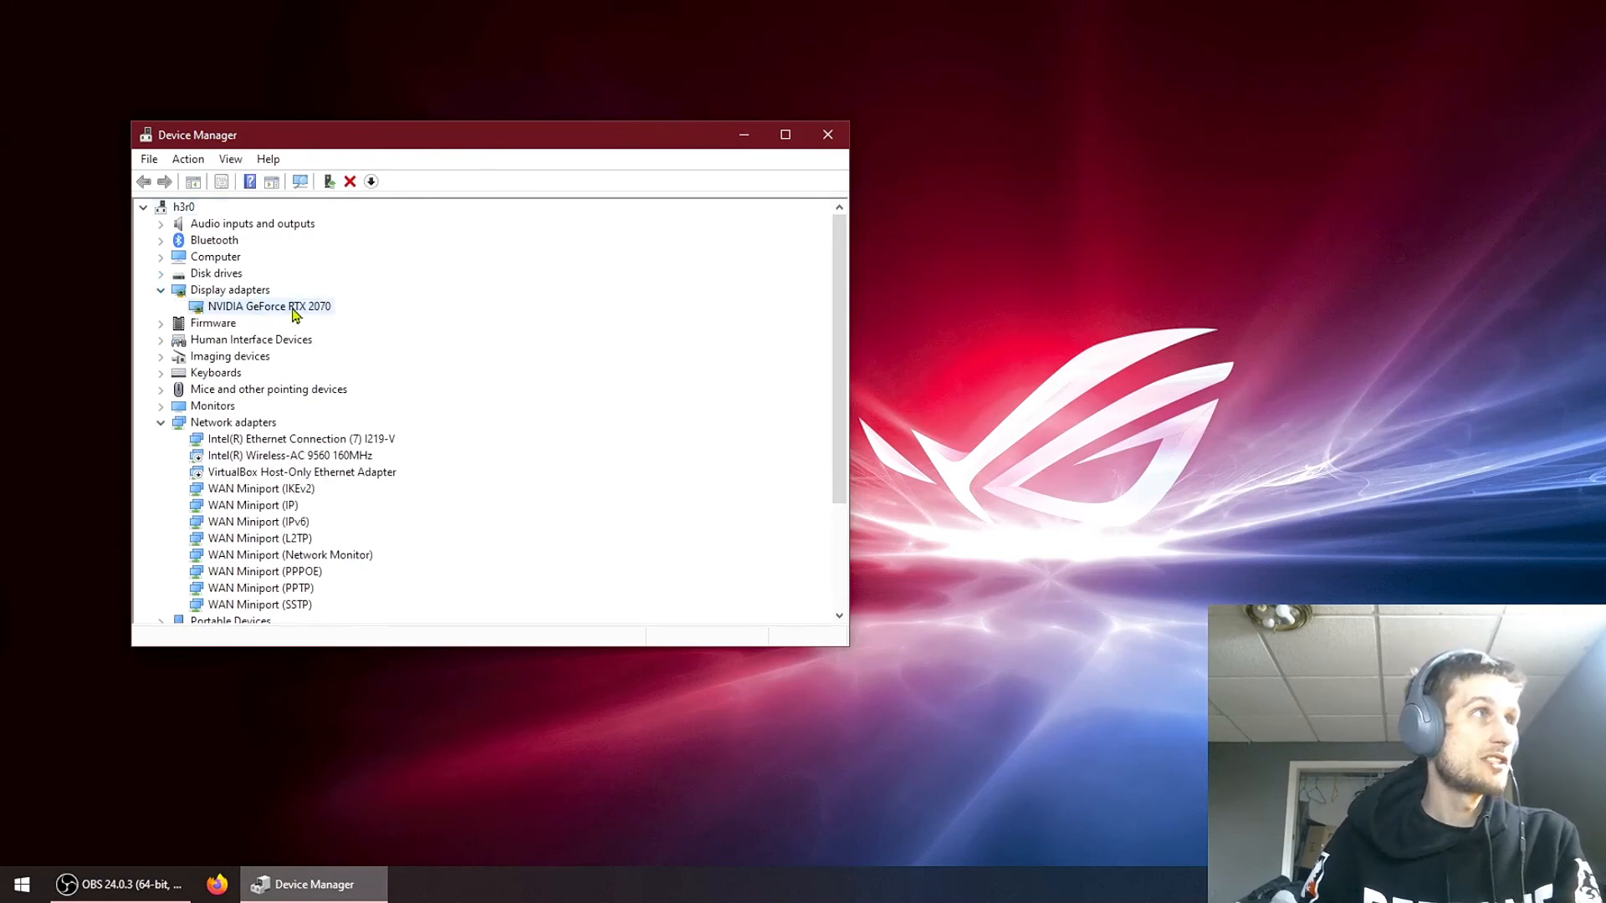
# Step: Maximize Device Manager, collapse the network adapters, and select the first CPU entry under Processors
pyautogui.click(784, 134)
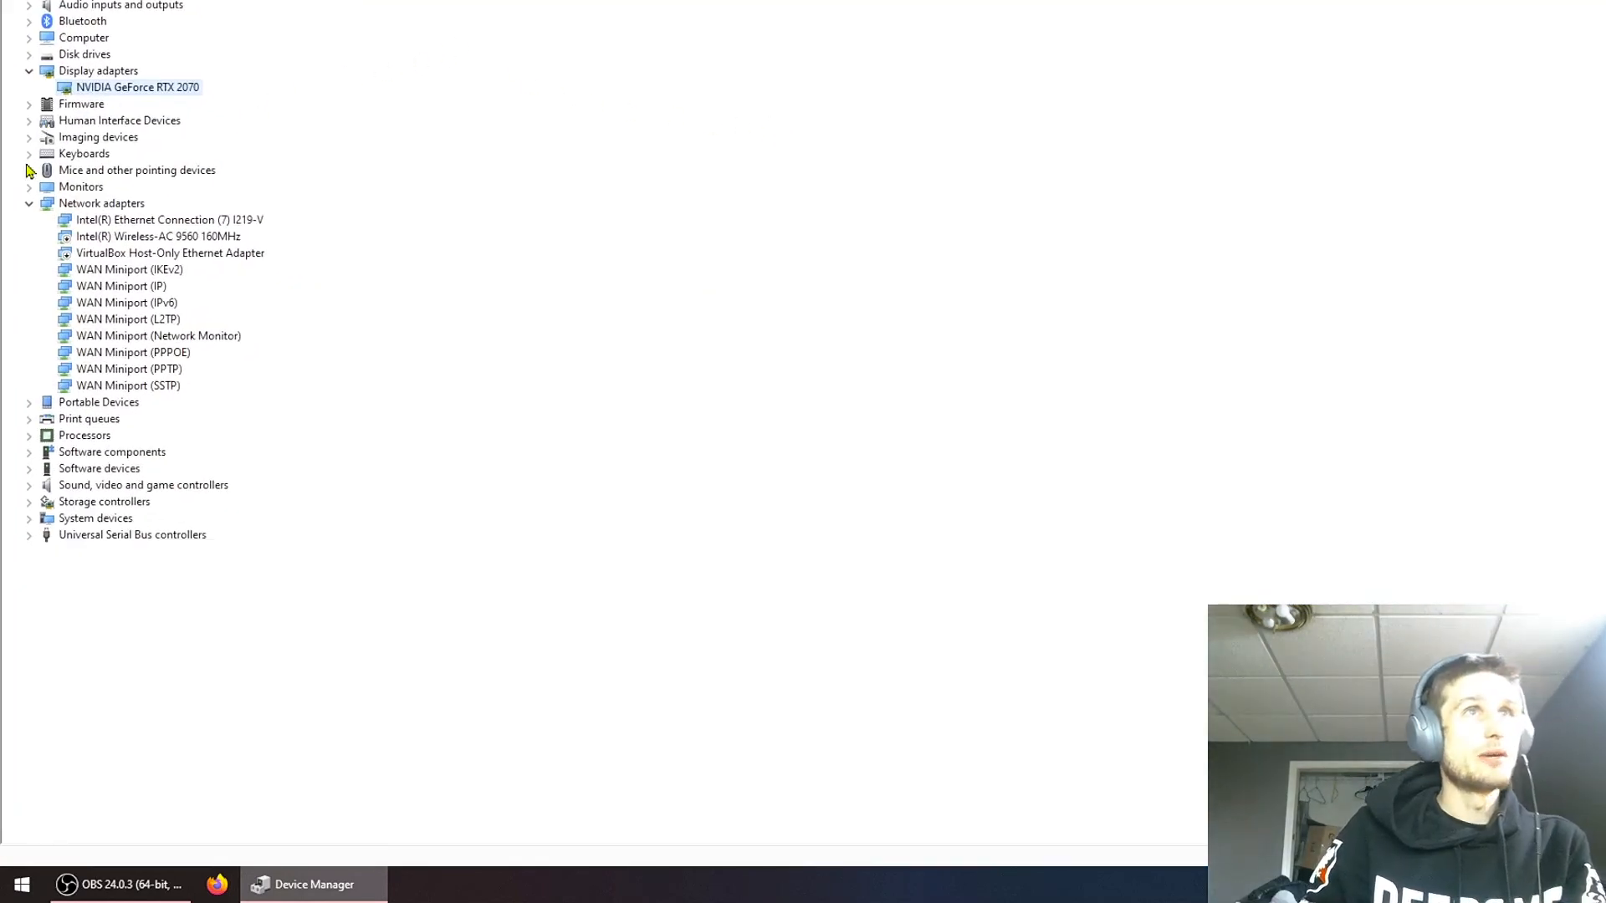
pyautogui.click(30, 204)
pyautogui.click(27, 241)
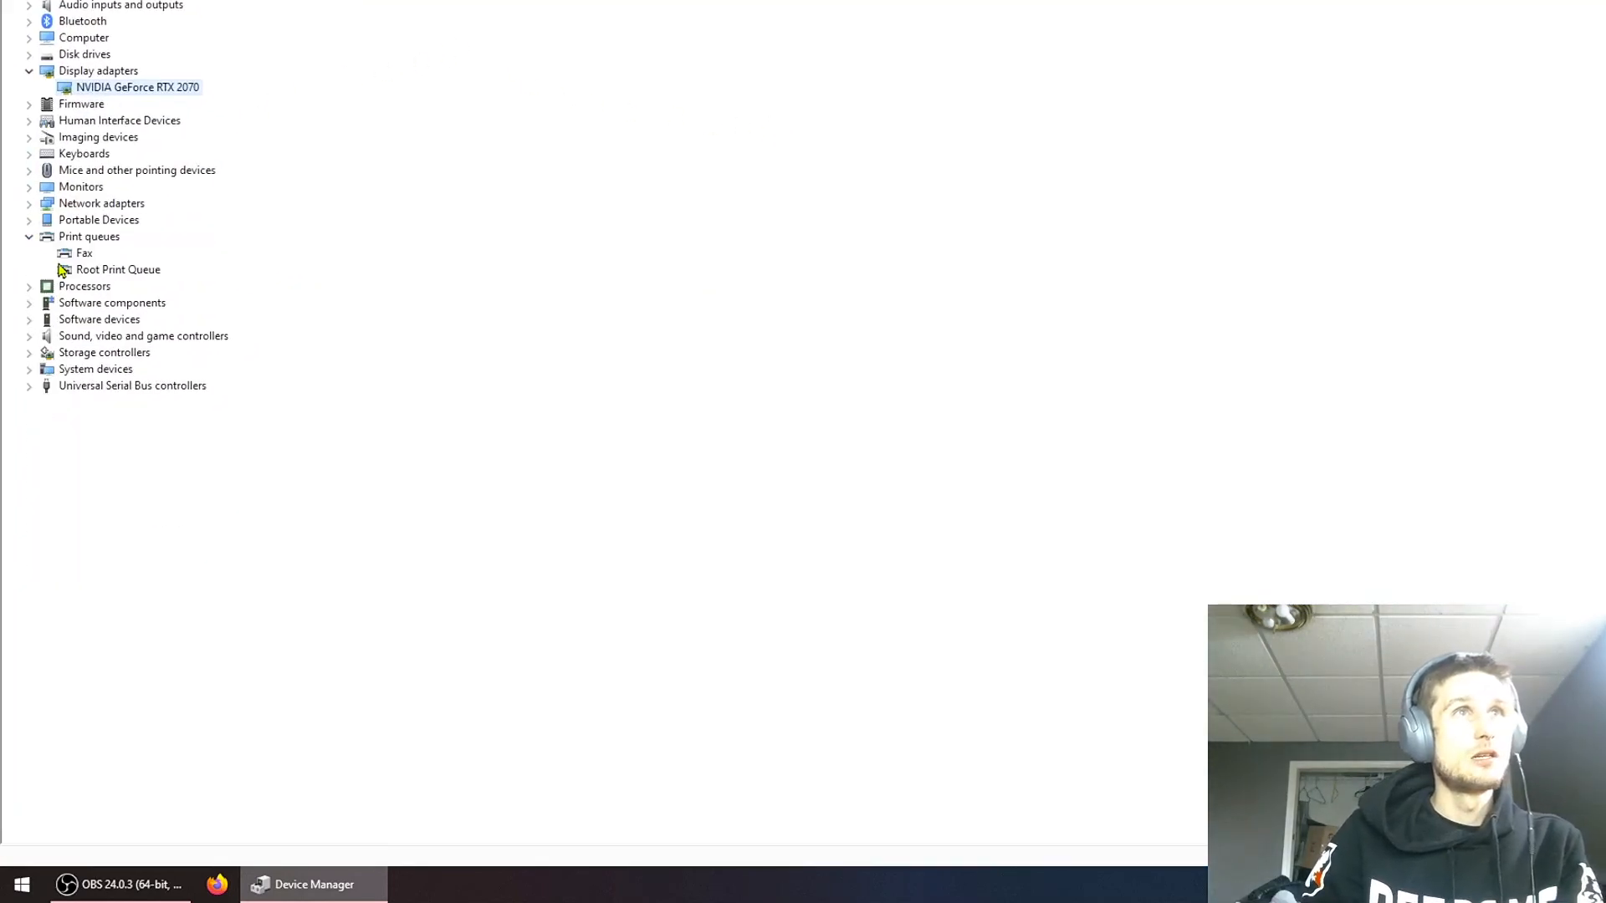
pyautogui.click(31, 286)
pyautogui.click(159, 321)
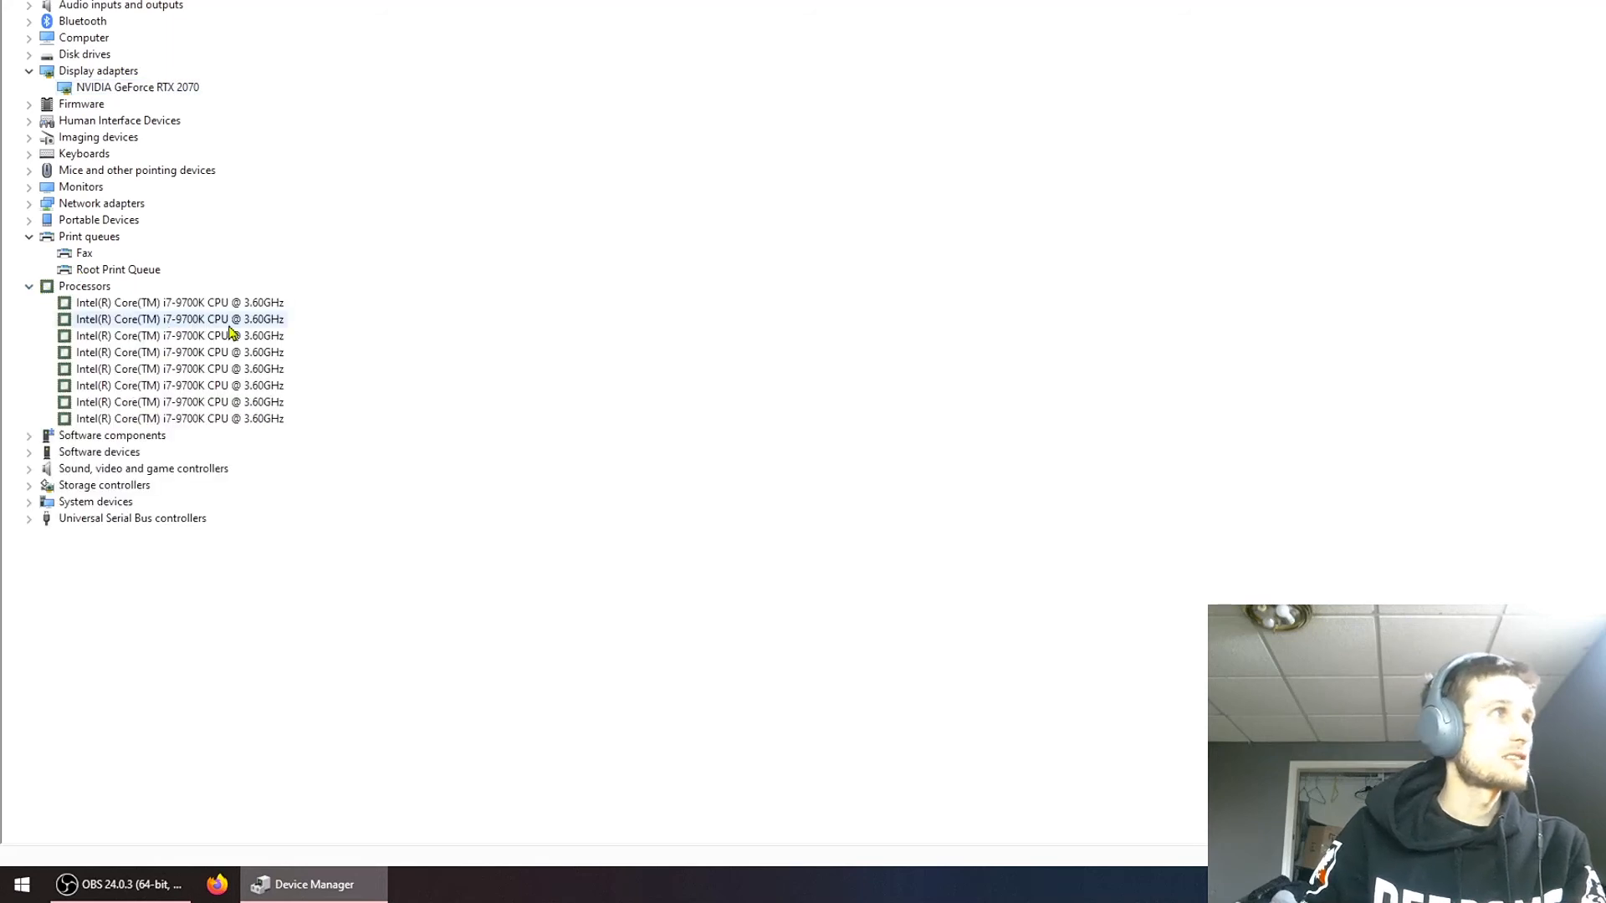
pyautogui.click(269, 304)
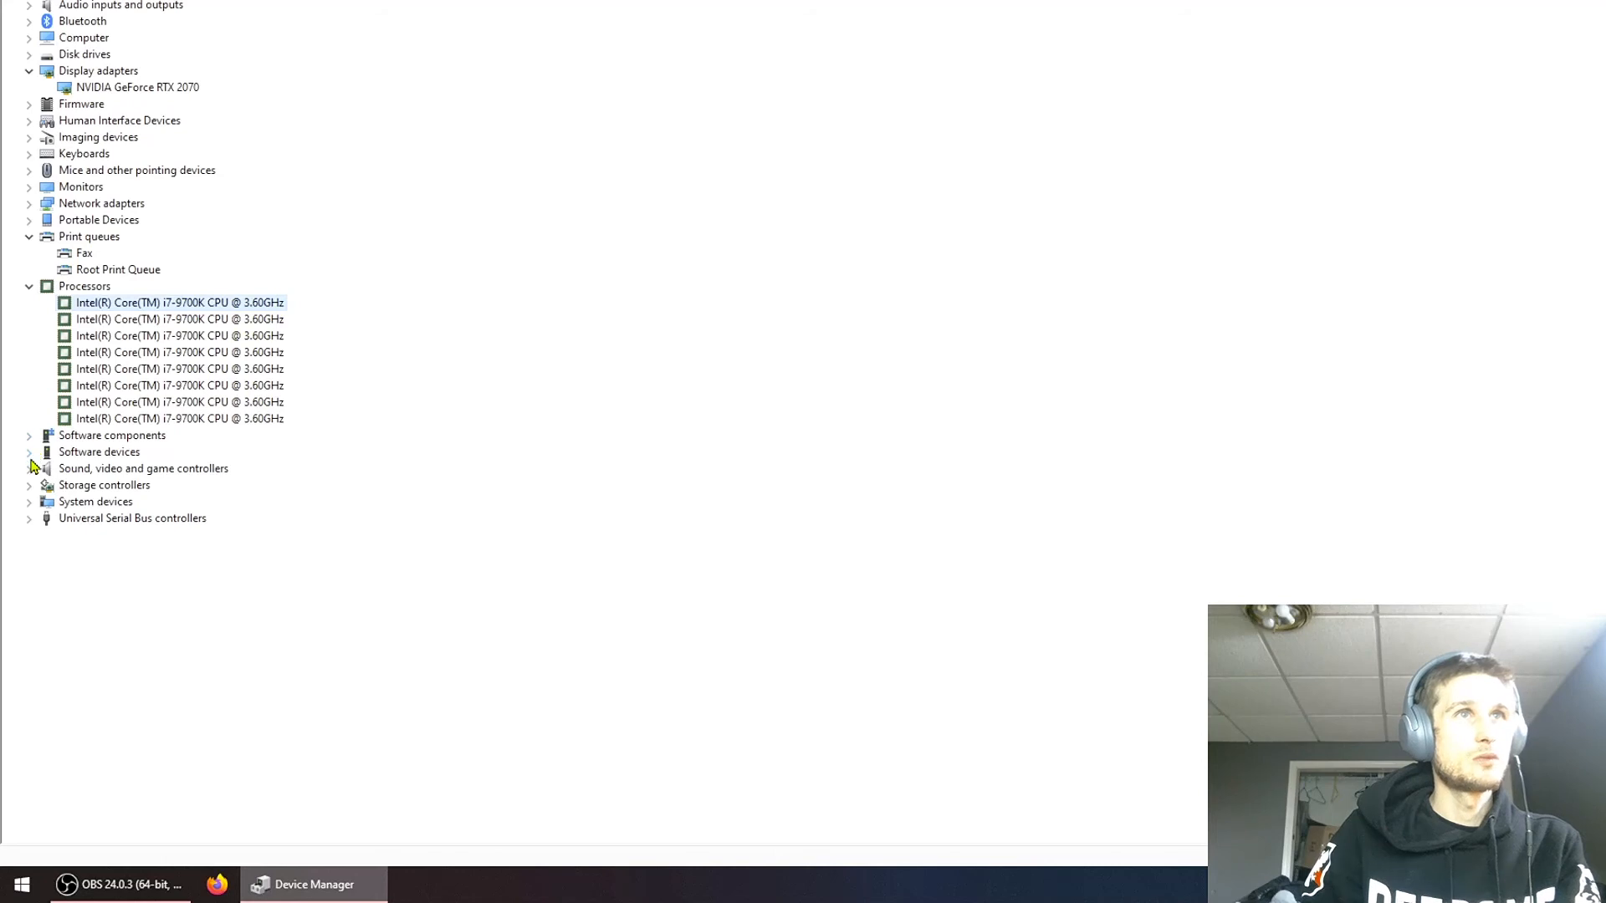
# Step: Expand System devices and review the Intel 300 Series chipset LPC controller and the Intel PCIe controller entries
pyautogui.doubleClick(44, 505)
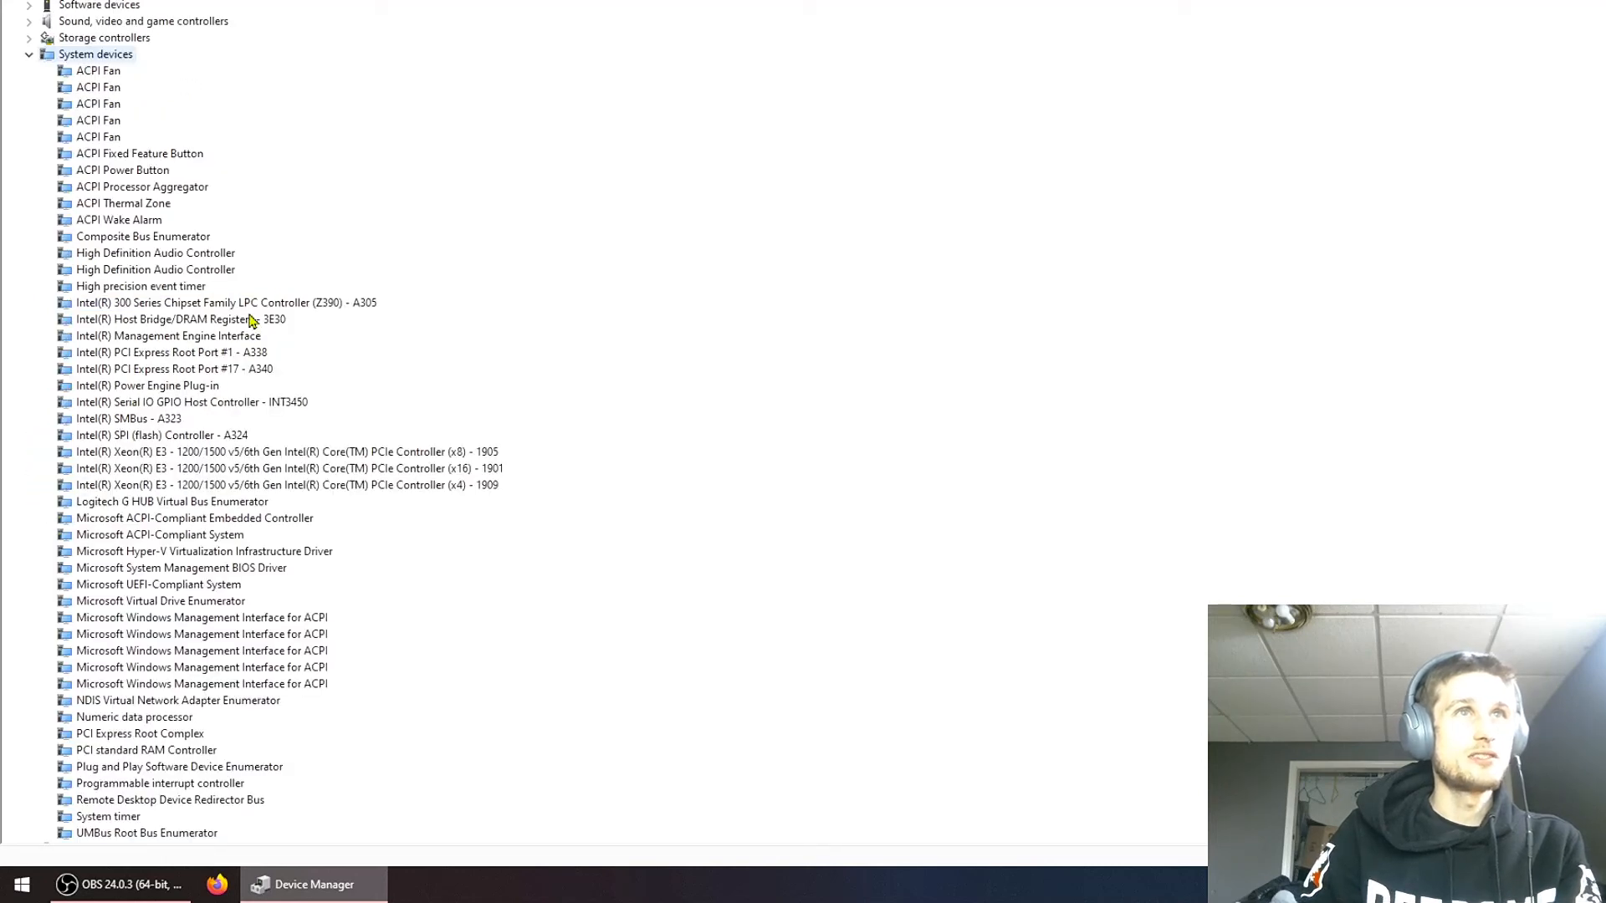
pyautogui.click(255, 304)
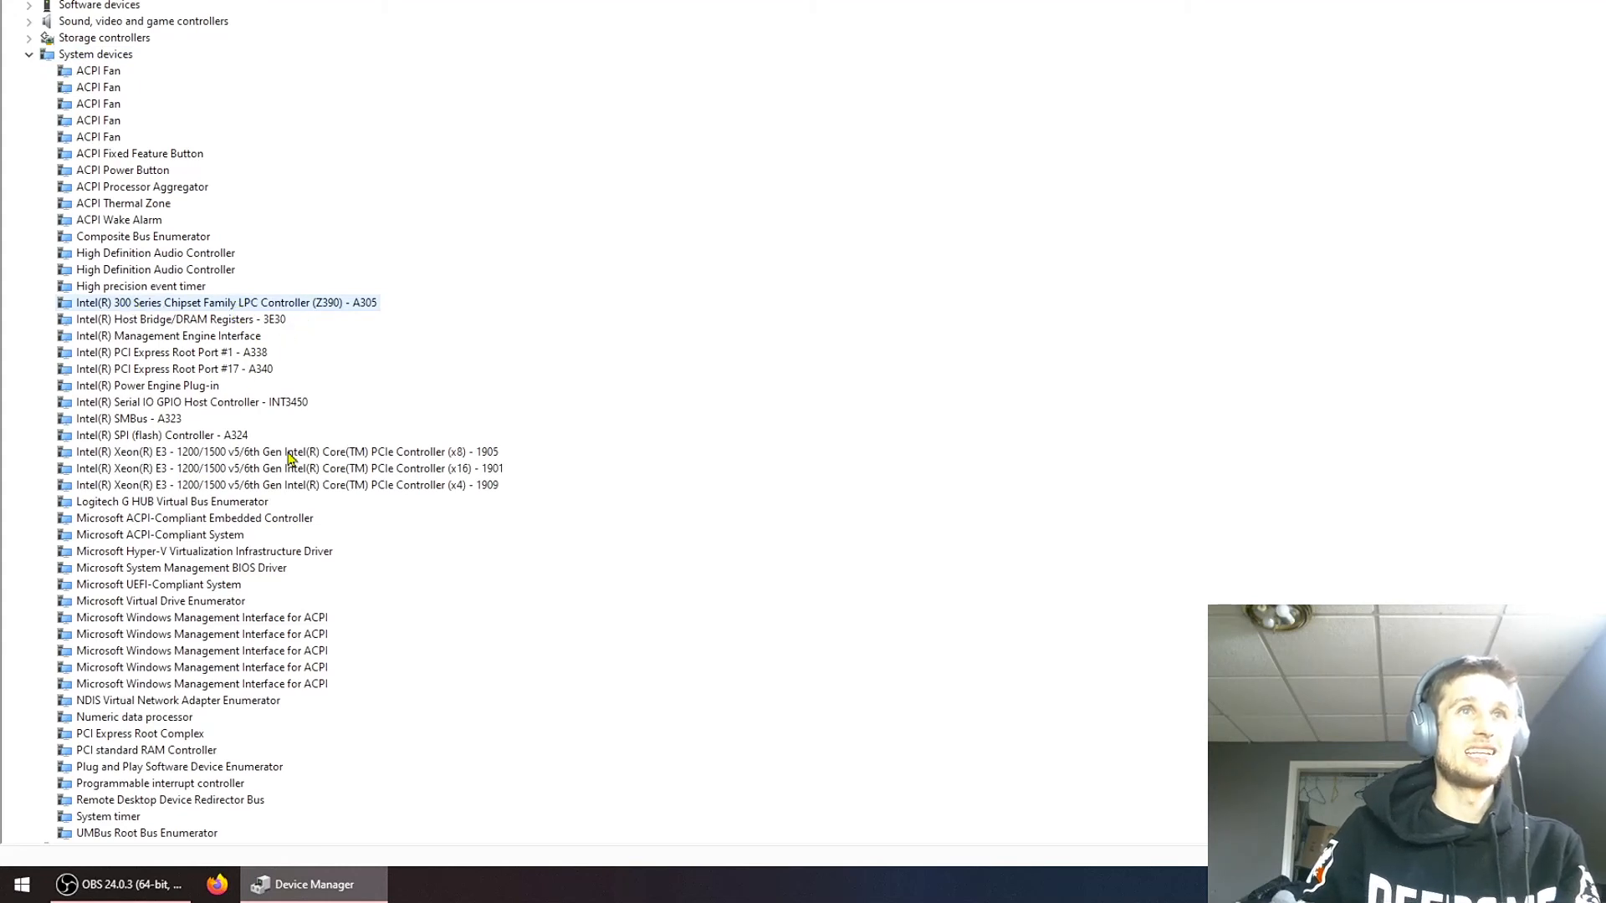
pyautogui.click(339, 452)
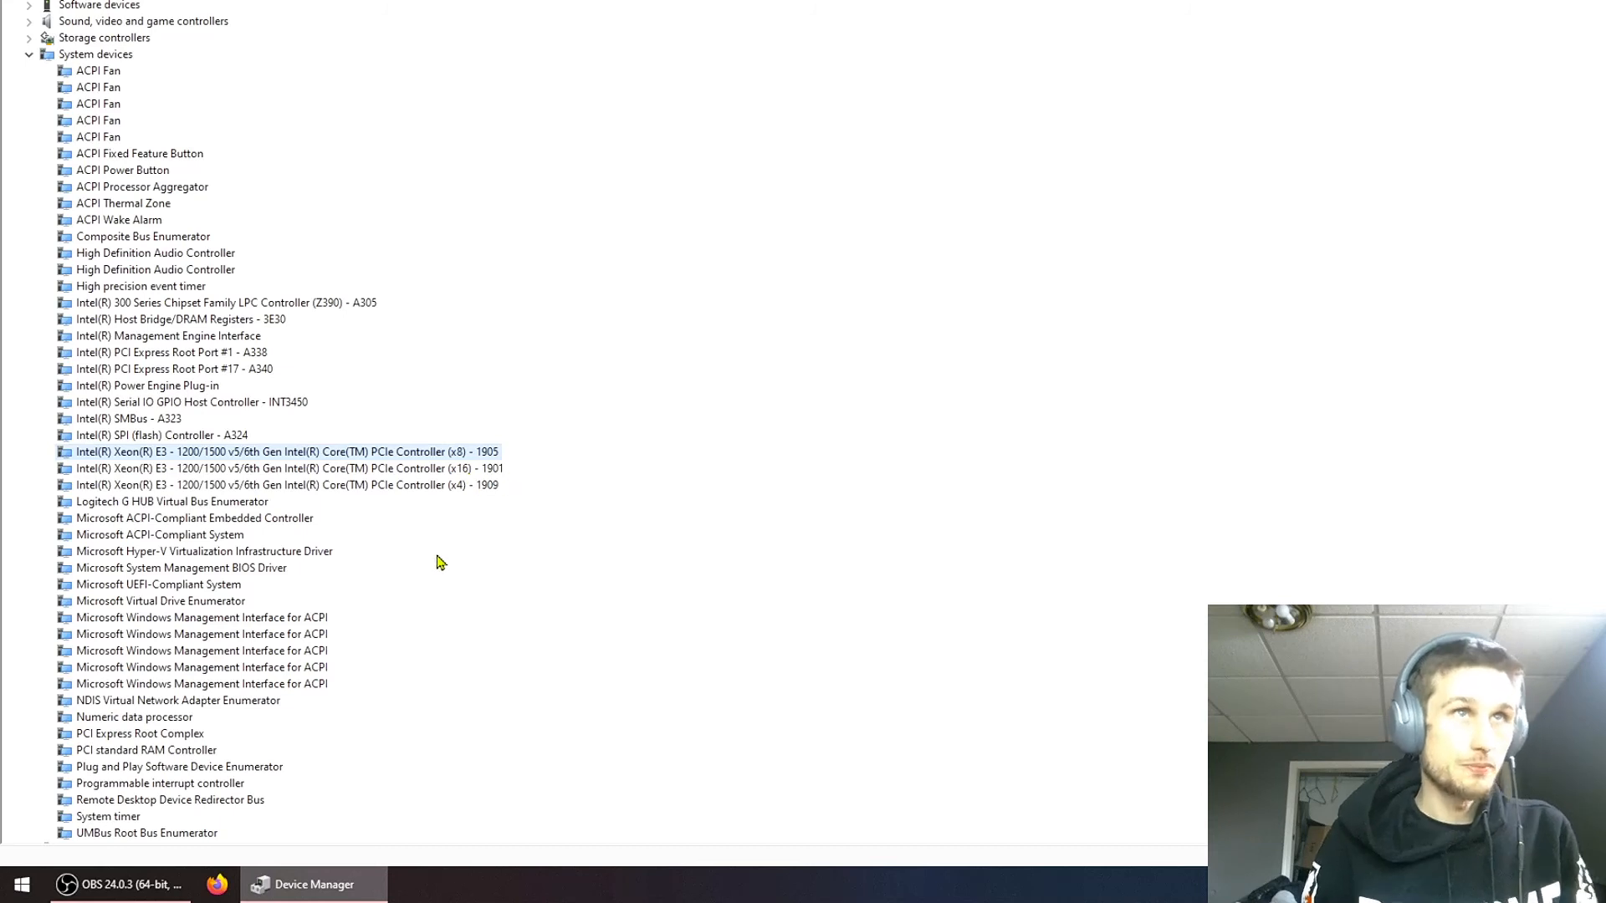
pyautogui.press('Down')
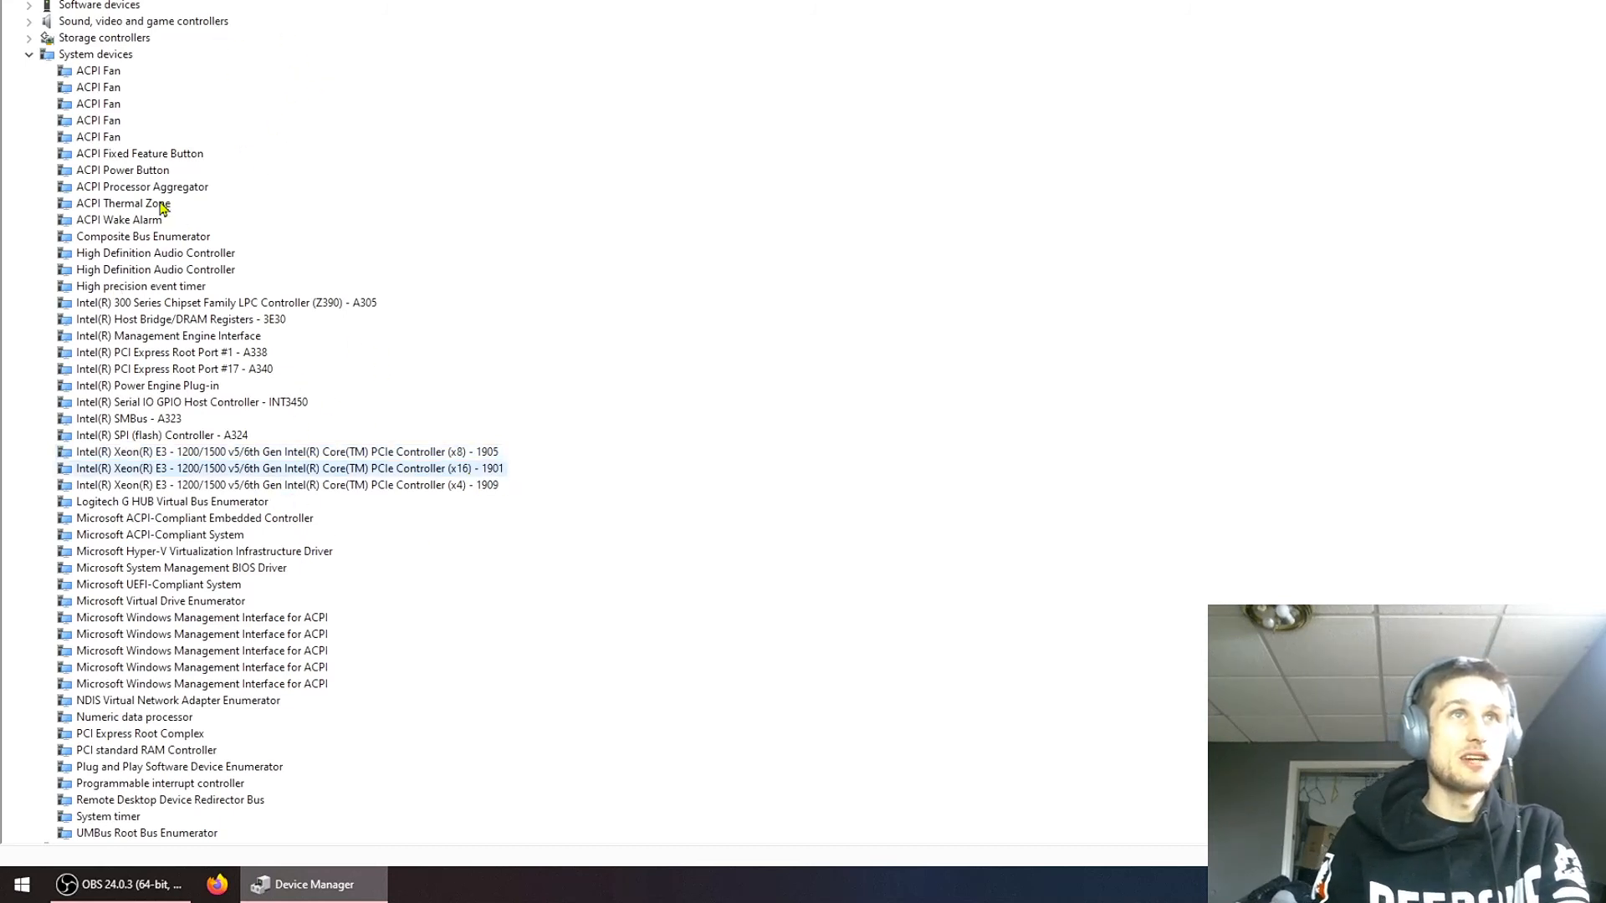
pyautogui.scroll(9, 154, 109)
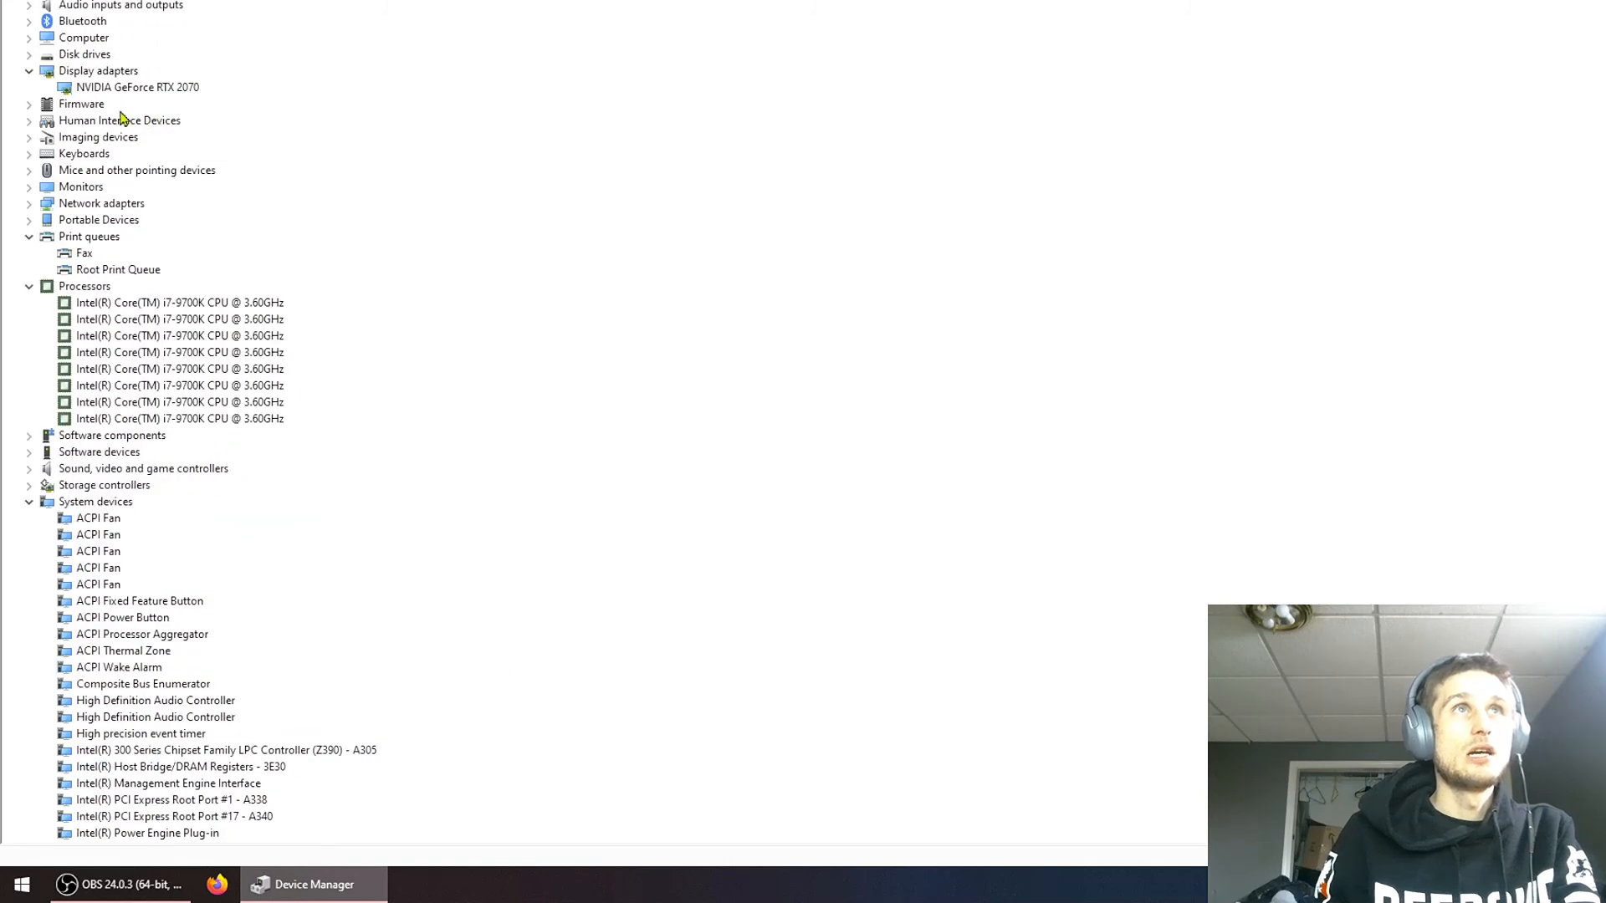
# Step: Try to update the Intel(R) Ethernet Connection (7) I219-V driver under Network adapters with an online driver search, and dismiss the update window
pyautogui.click(33, 207)
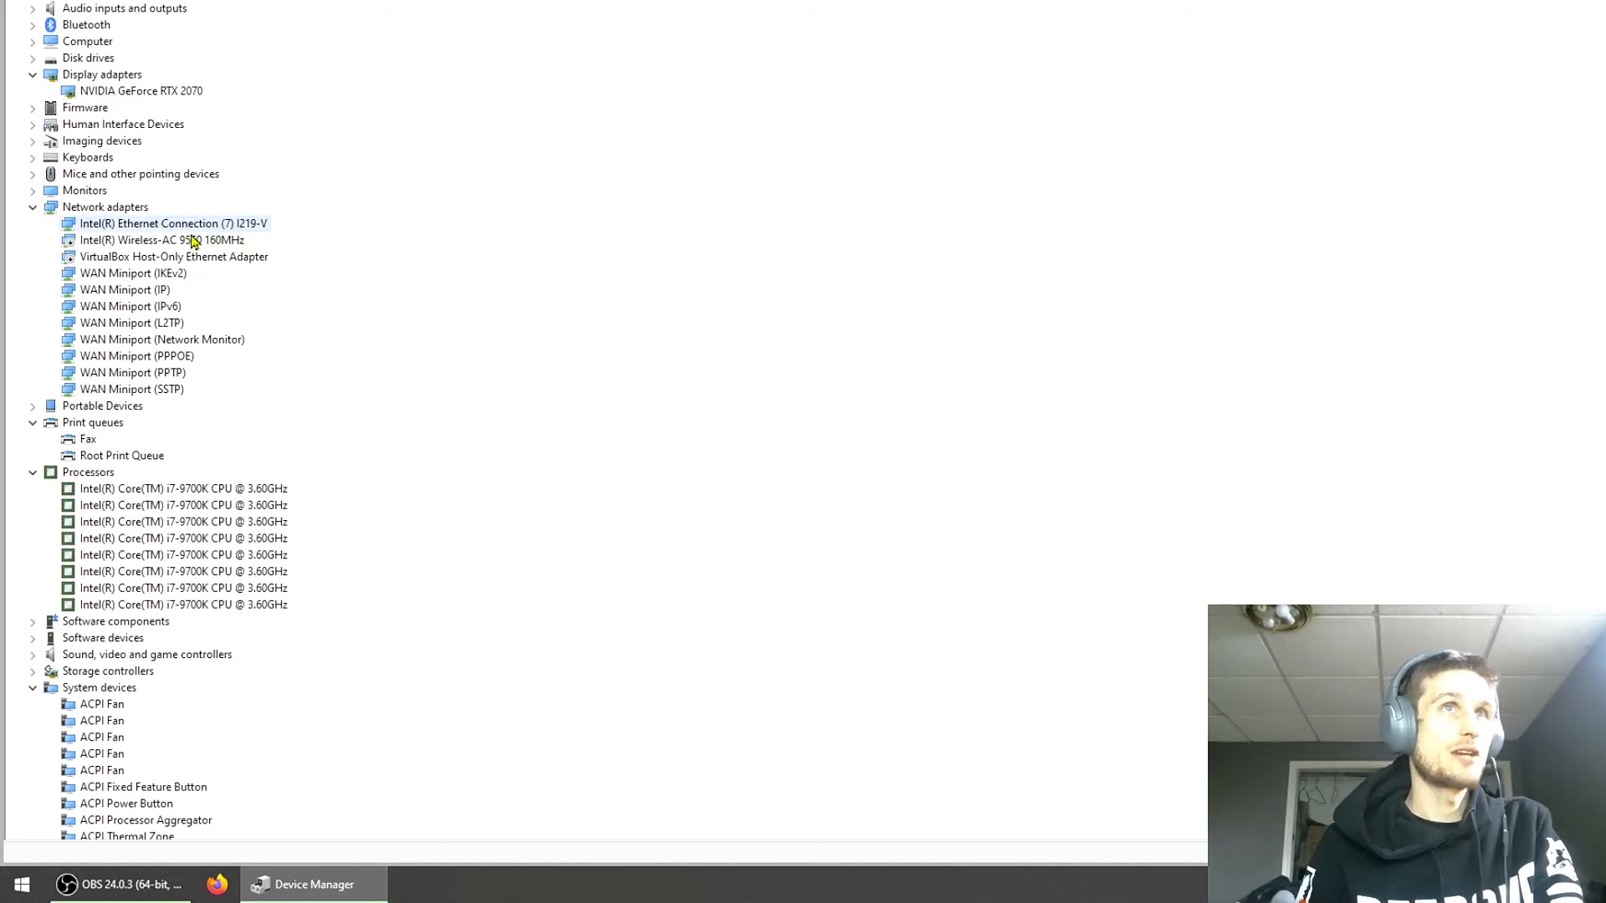
pyautogui.rightClick(107, 224)
pyautogui.click(167, 232)
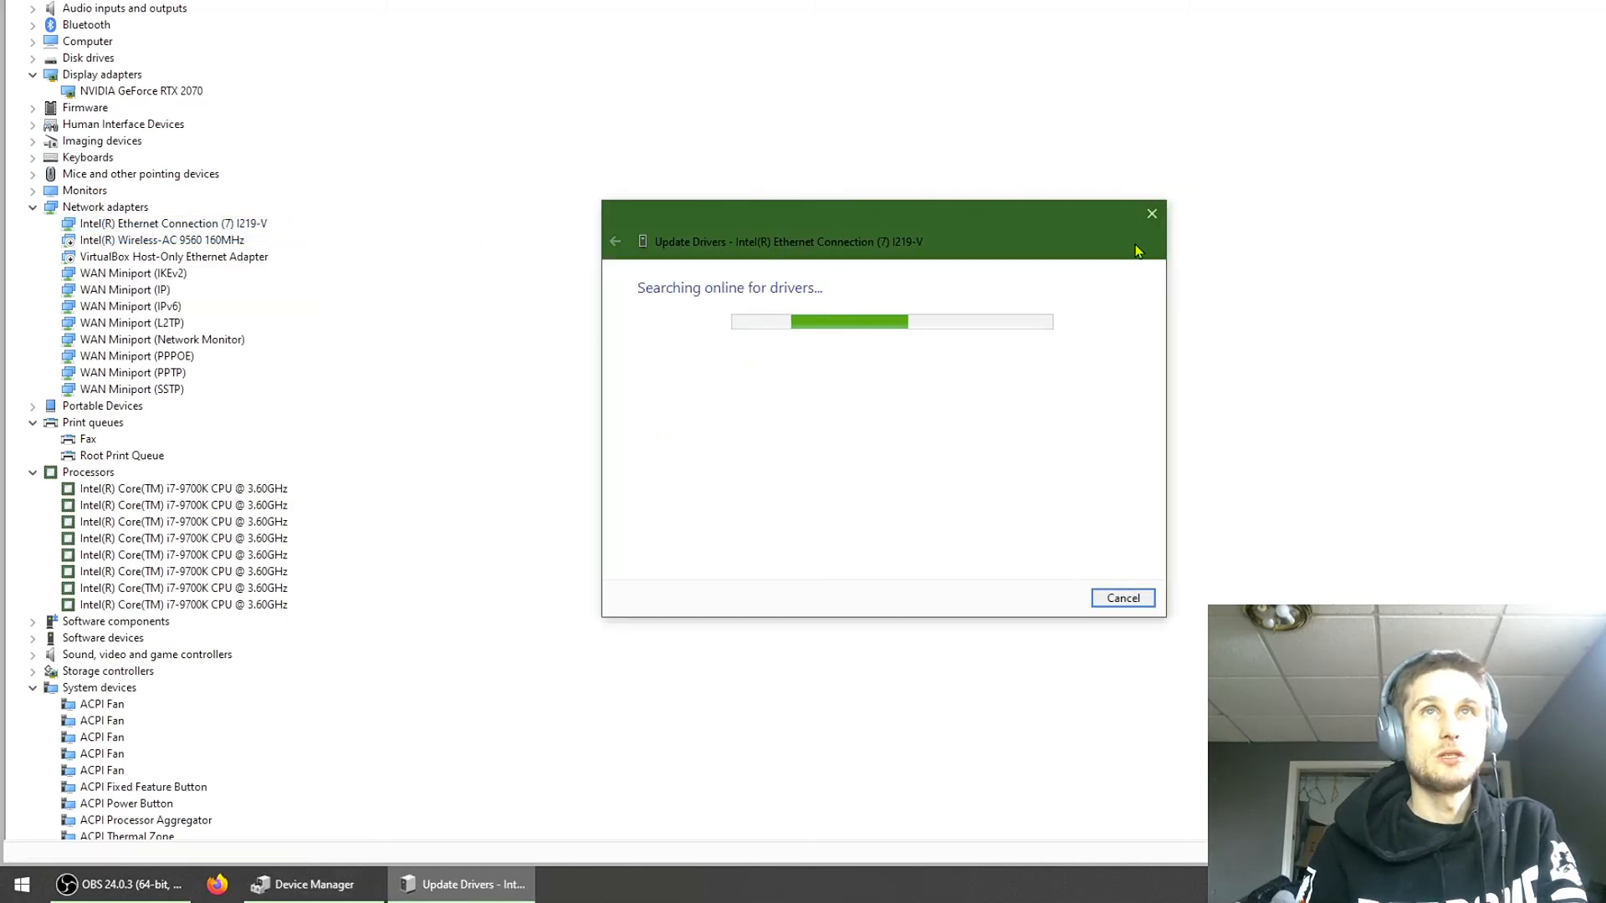
pyautogui.click(1108, 601)
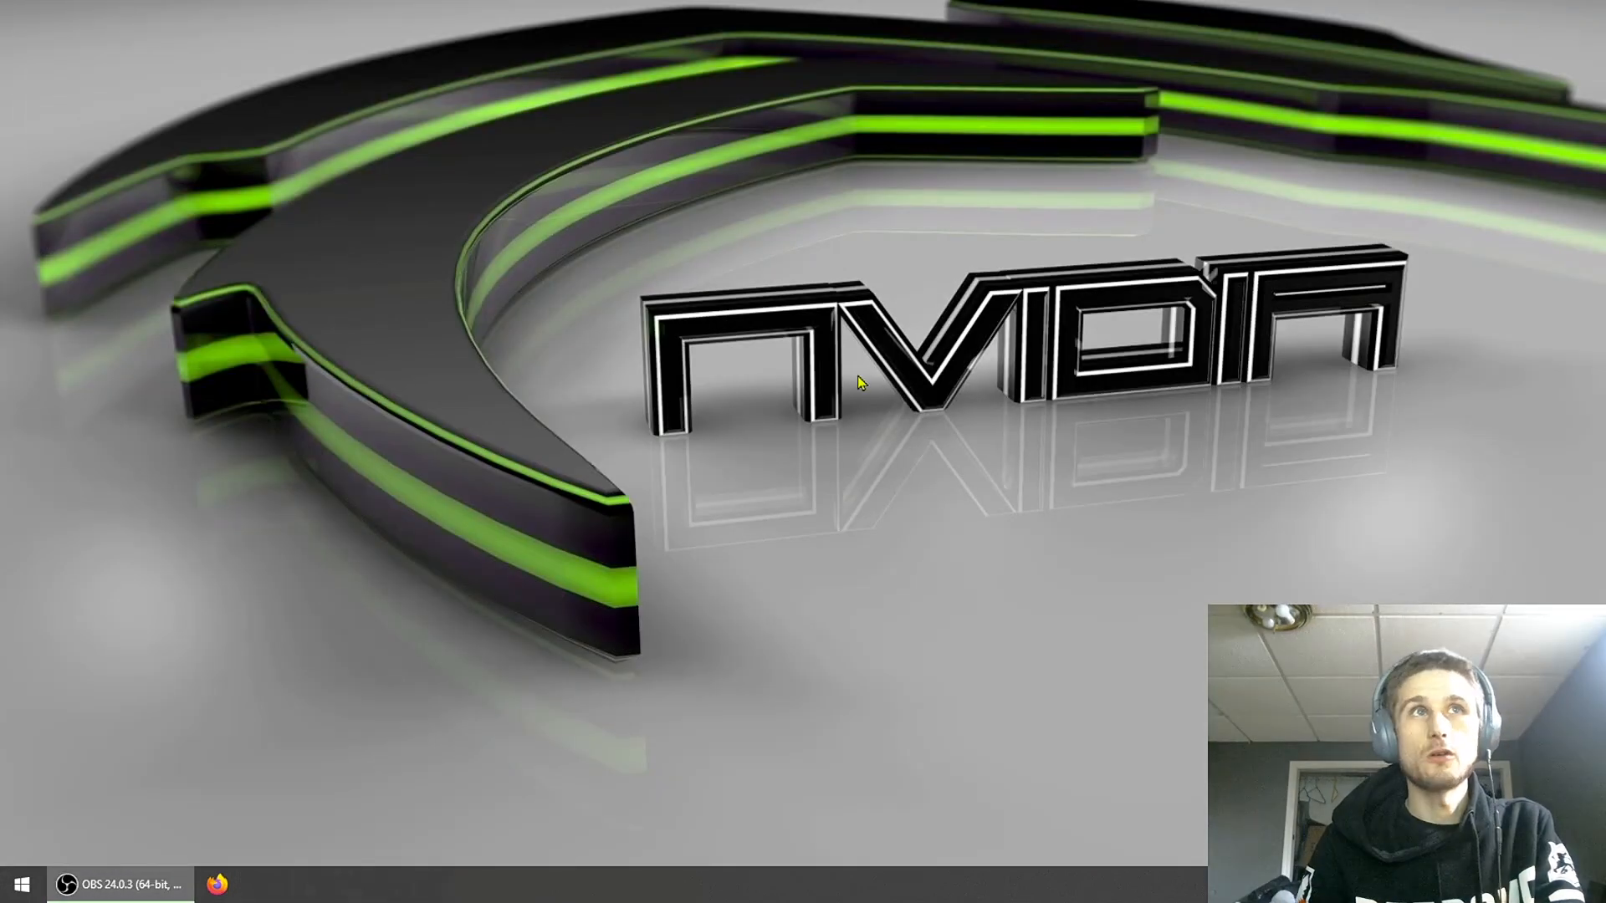
pyautogui.rightClick(855, 375)
pyautogui.click(694, 412)
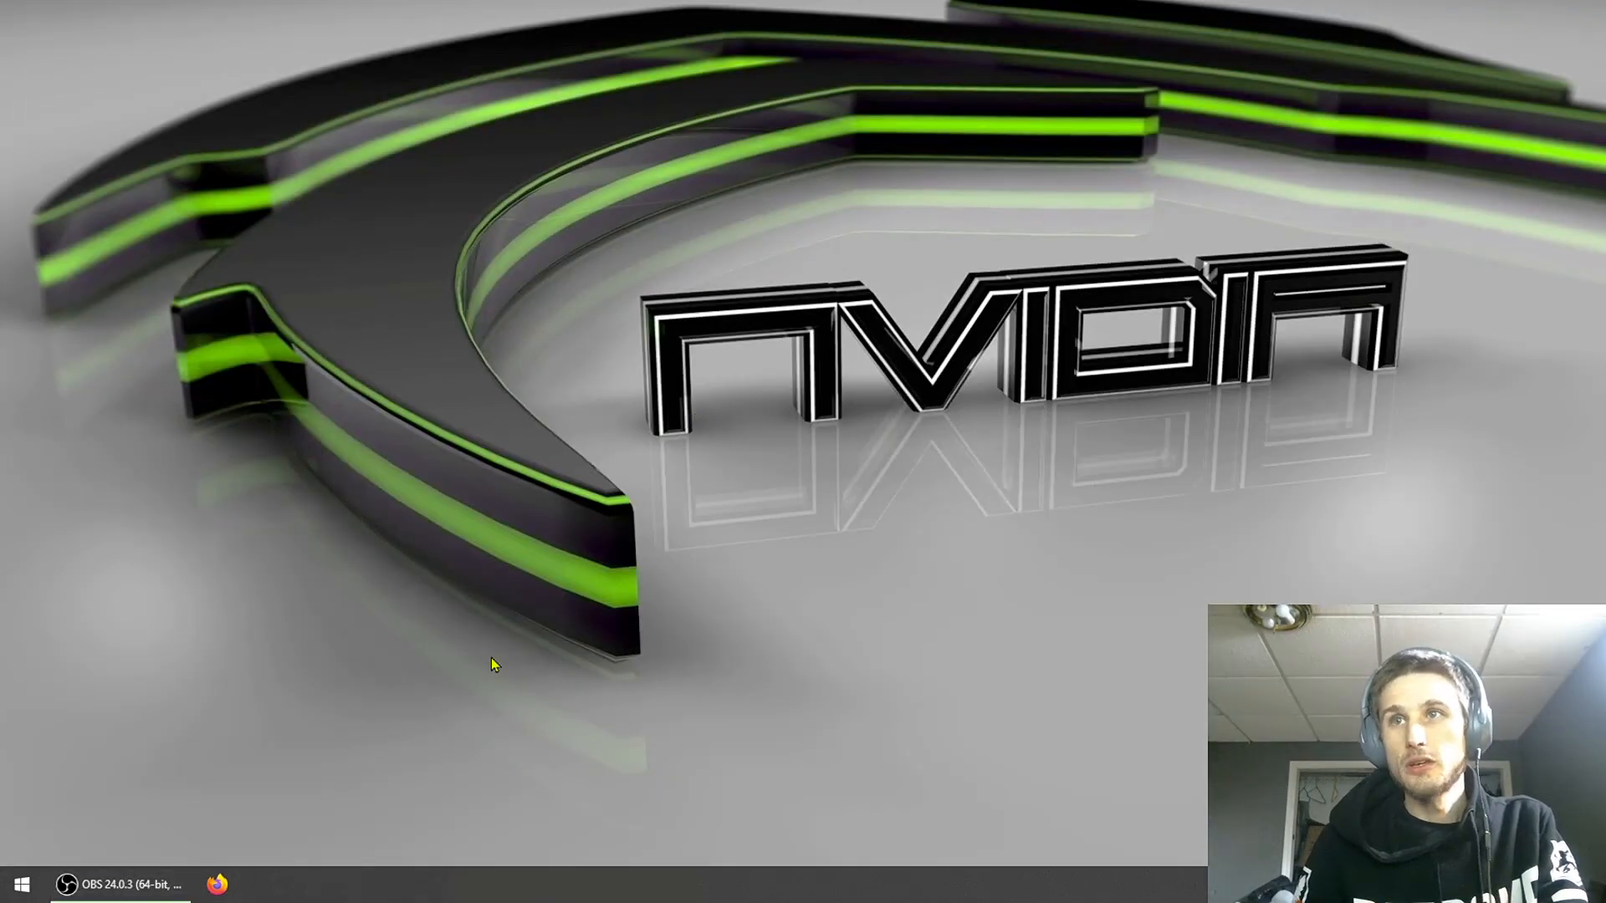
# Step: Launch NZXT CAM, open its cooling tuning page, and move the window fully into view
pyautogui.click(37, 875)
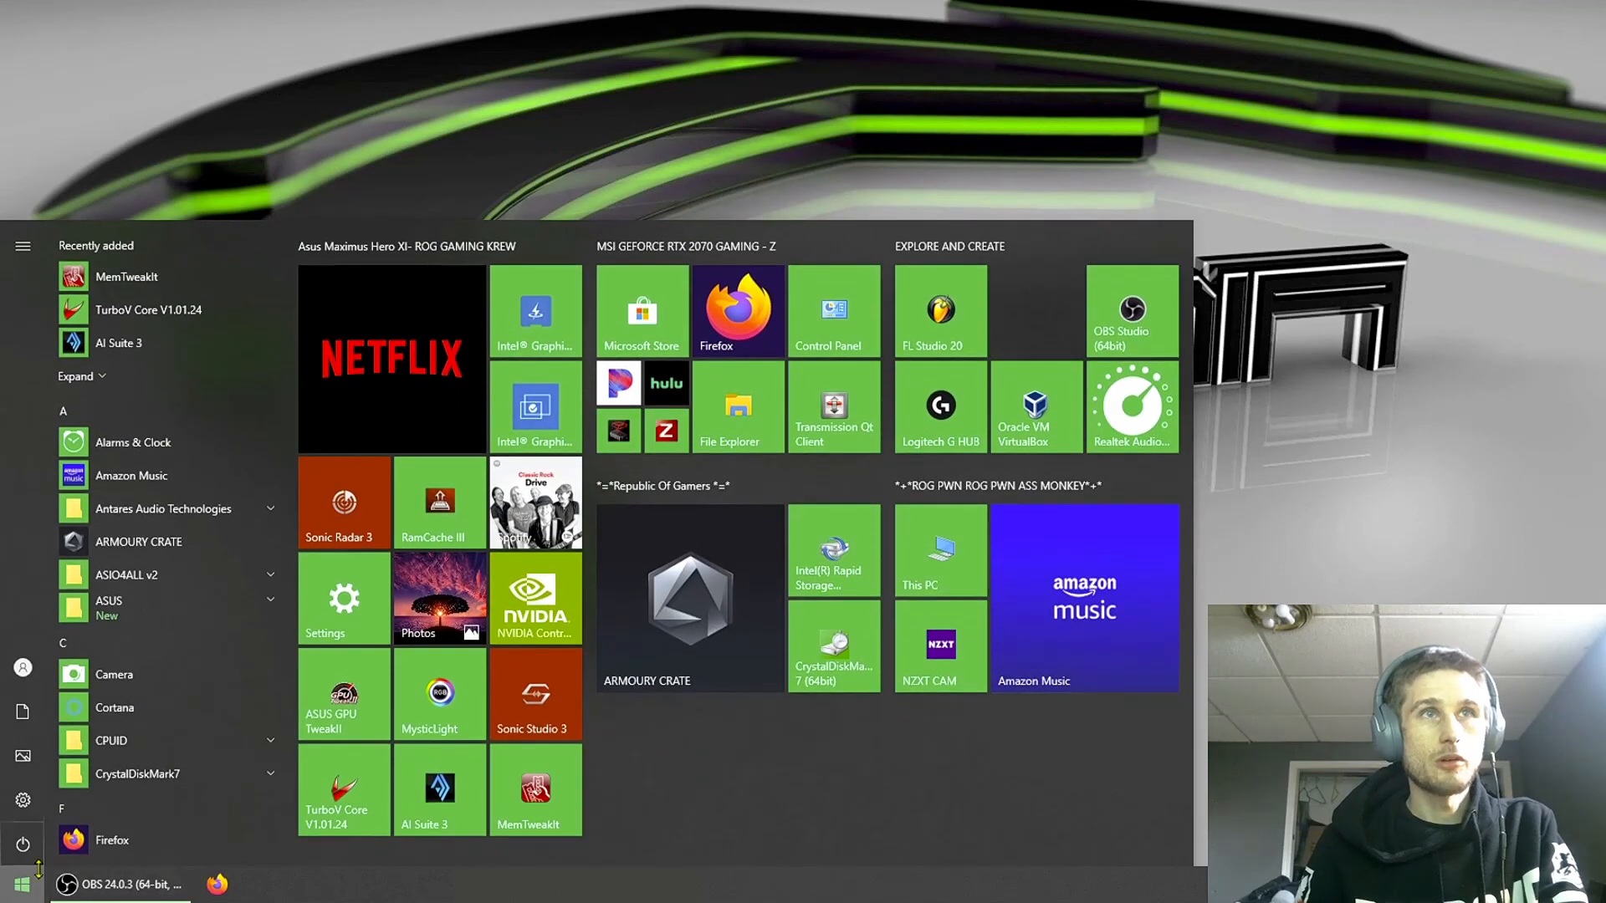
pyautogui.click(966, 663)
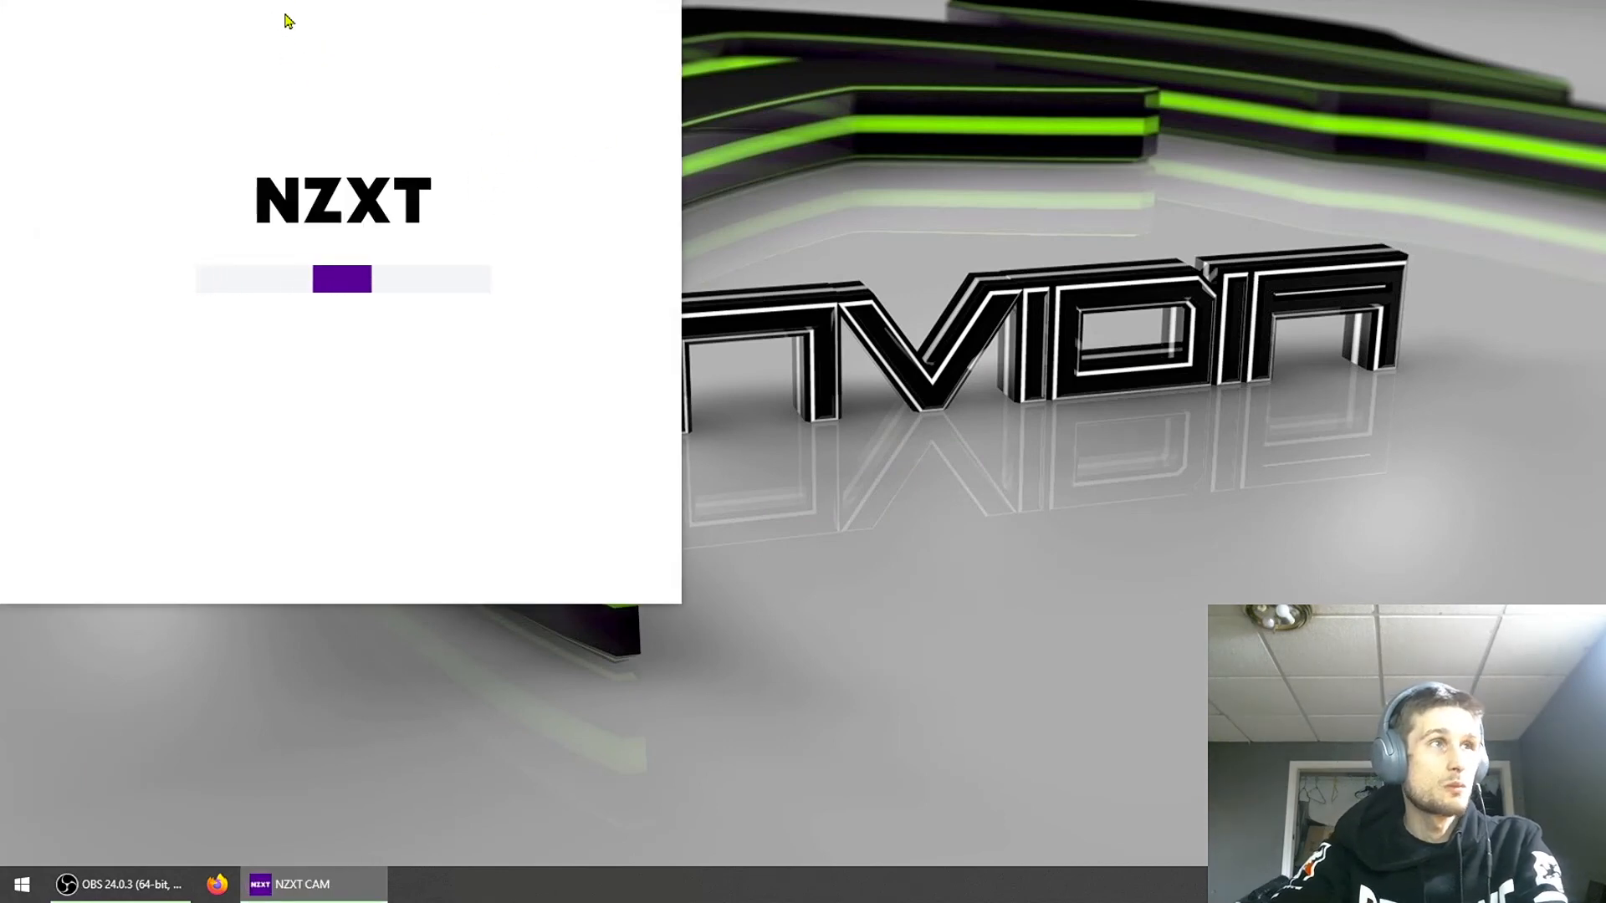
pyautogui.click(435, 0)
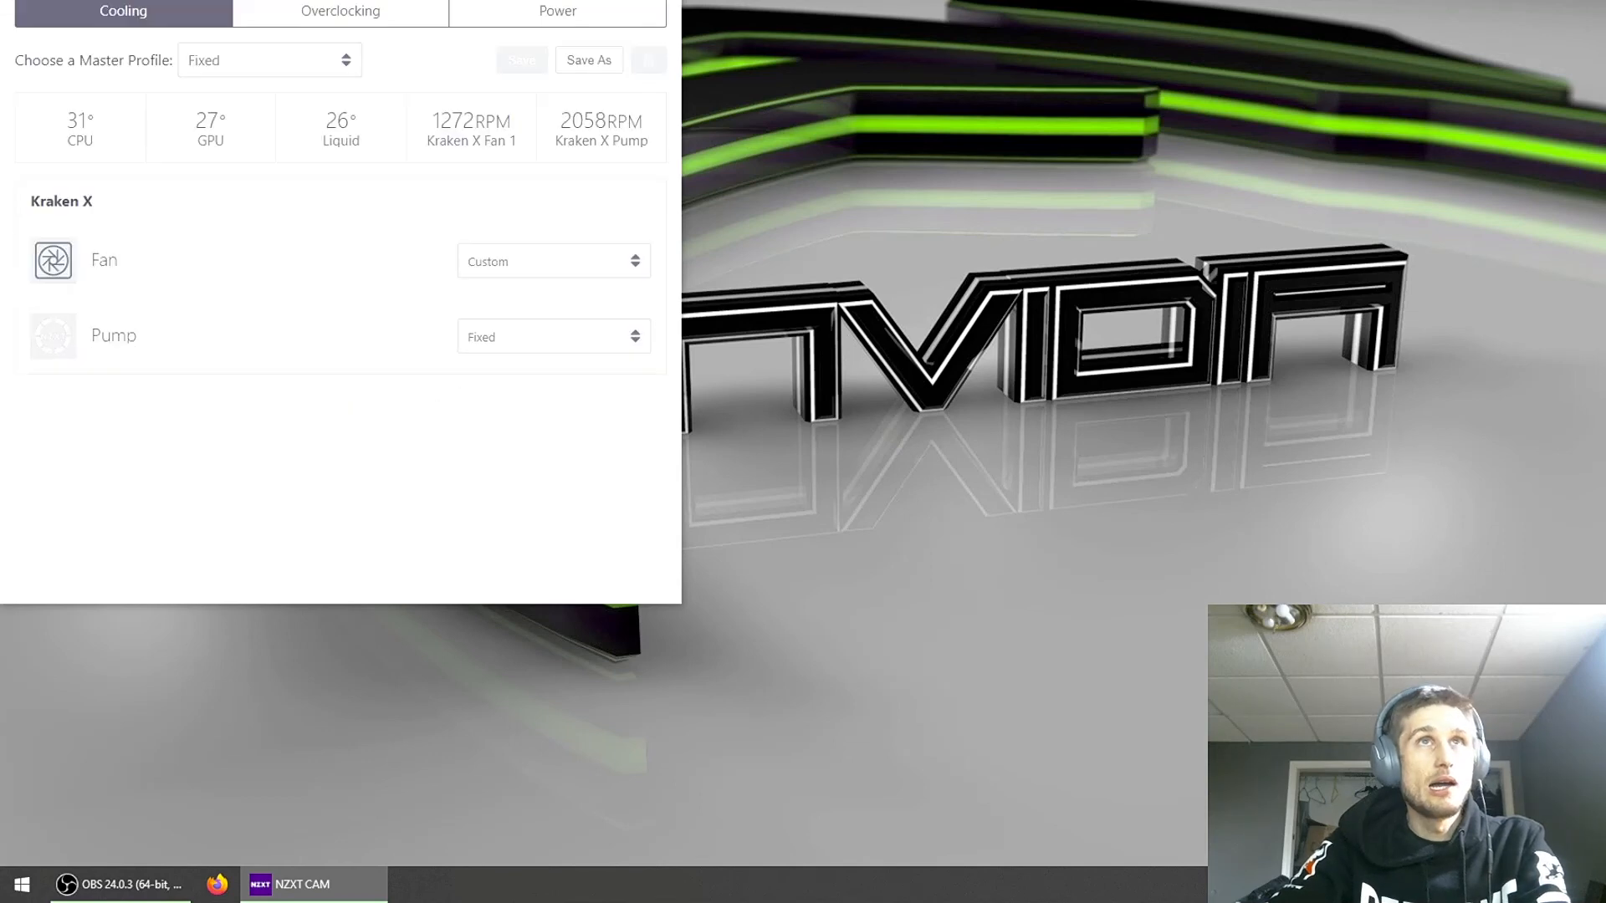
pyautogui.moveTo(373, 0); pyautogui.dragTo(626, 72)
# Step: Expand the Kraken X fan and pump settings, and review their speed curves against CPU temperature
pyautogui.click(402, 387)
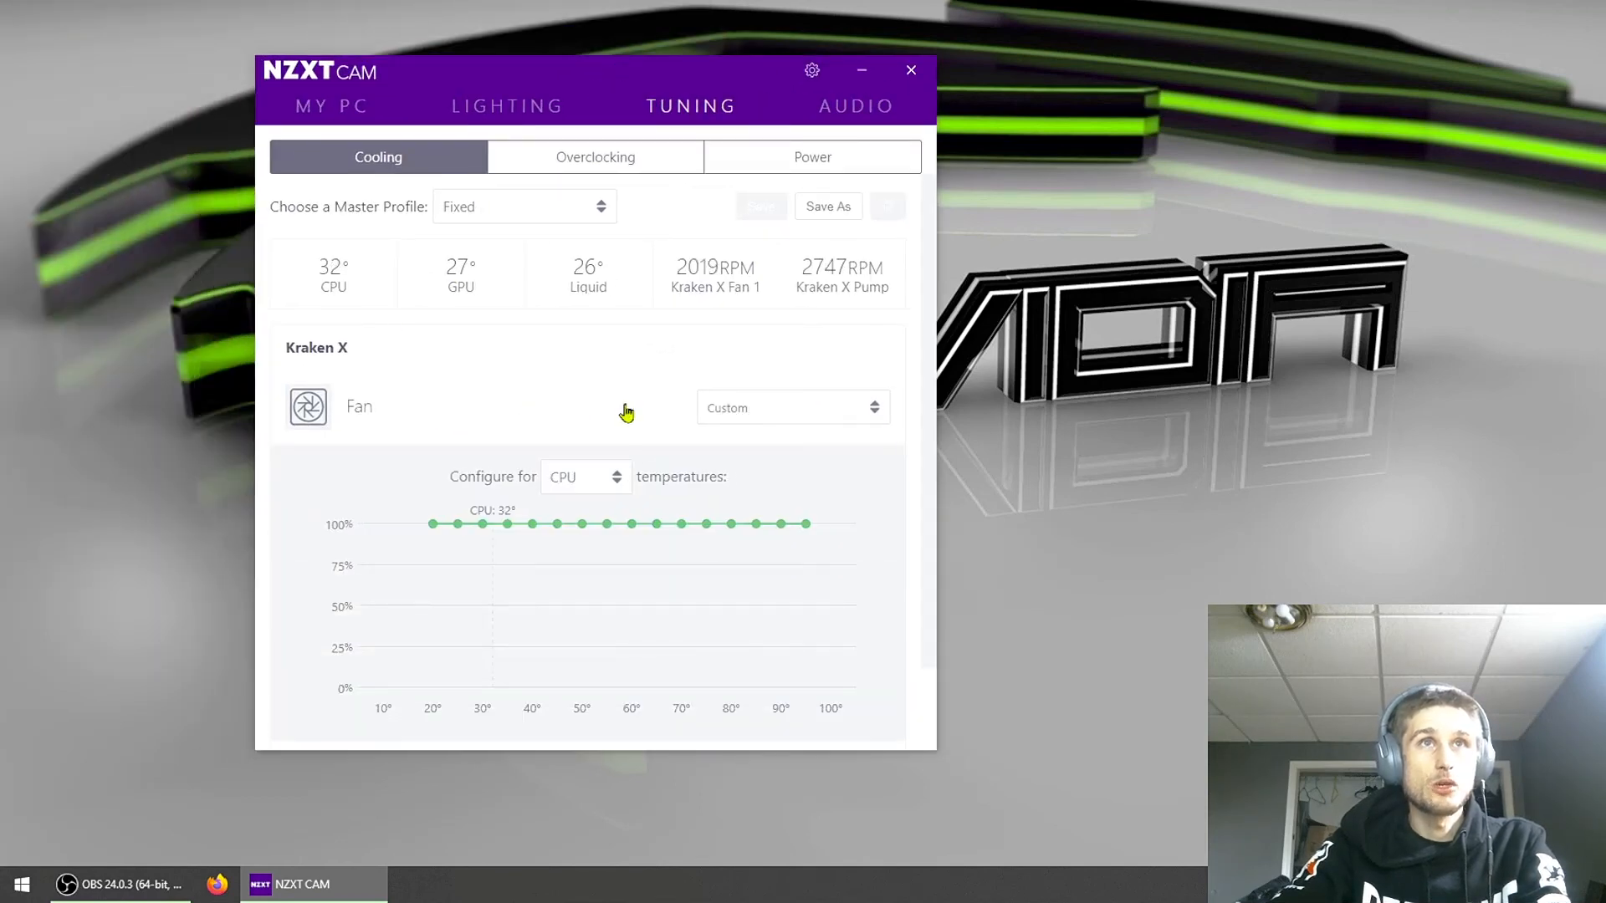
pyautogui.moveTo(431, 525); pyautogui.dragTo(444, 455)
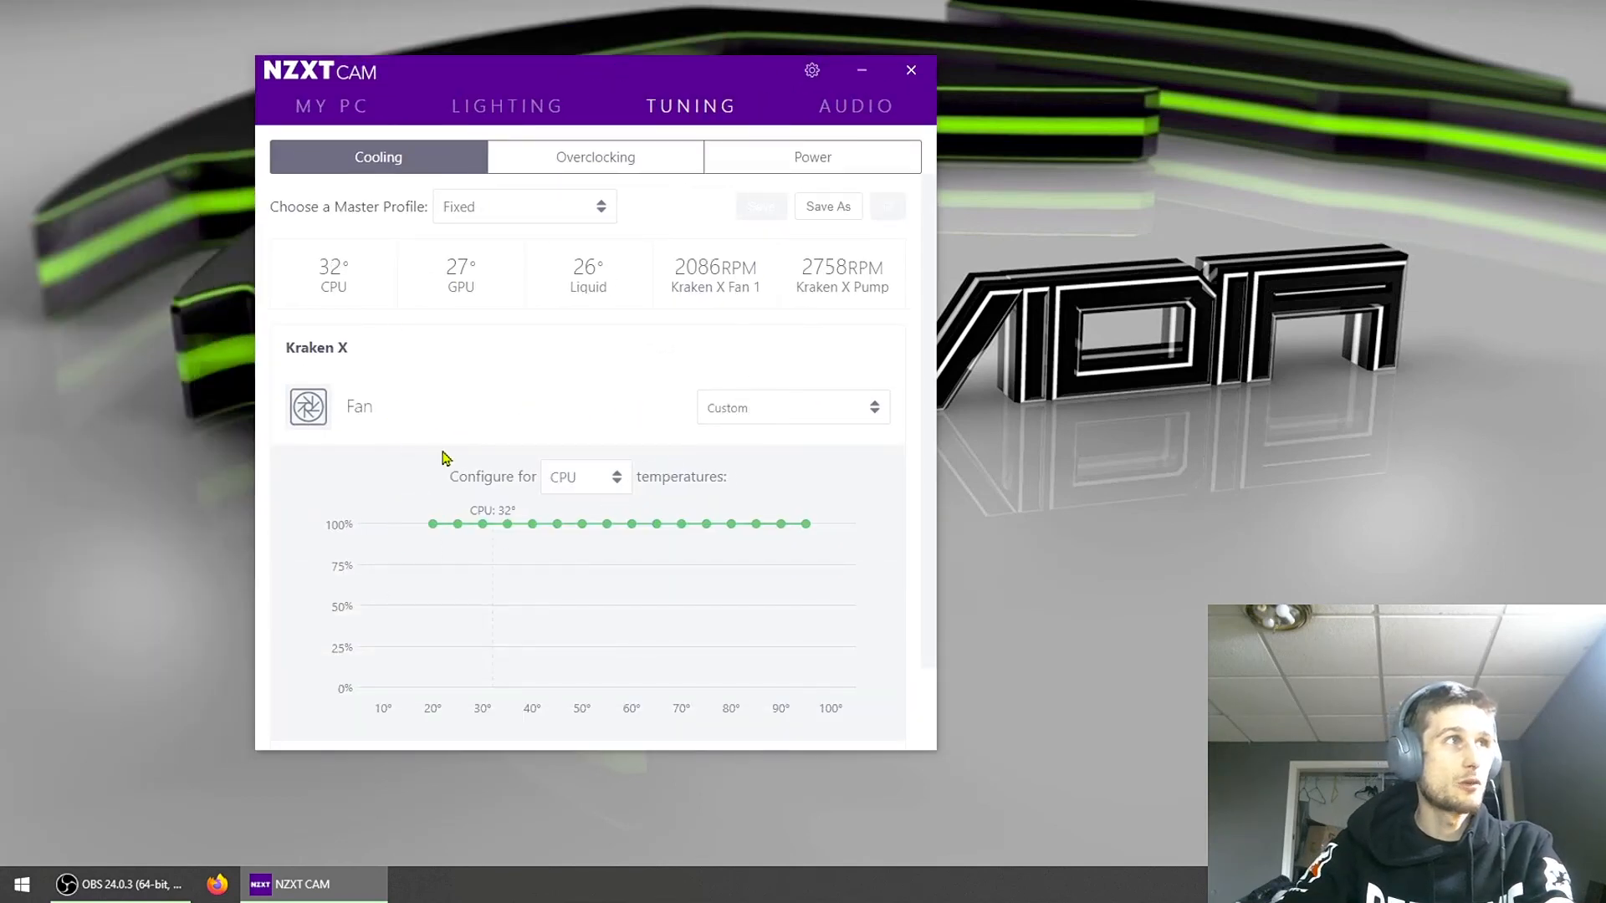
pyautogui.scroll(-1, 508, 467)
pyautogui.click(430, 688)
pyautogui.scroll(-3, 435, 682)
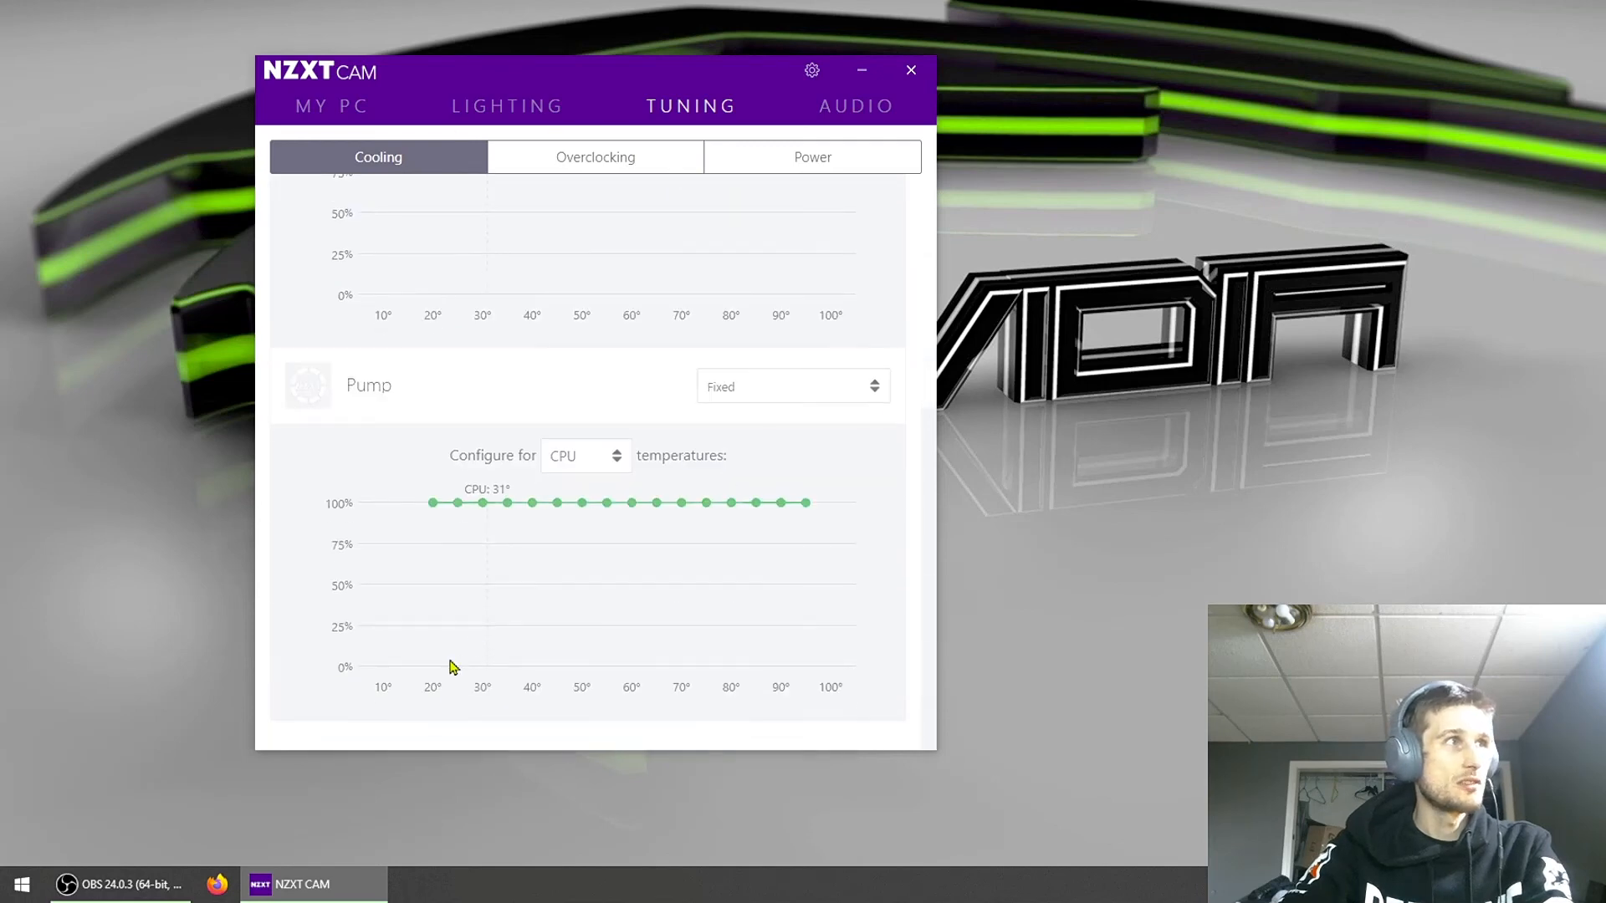
pyautogui.scroll(4, 468, 493)
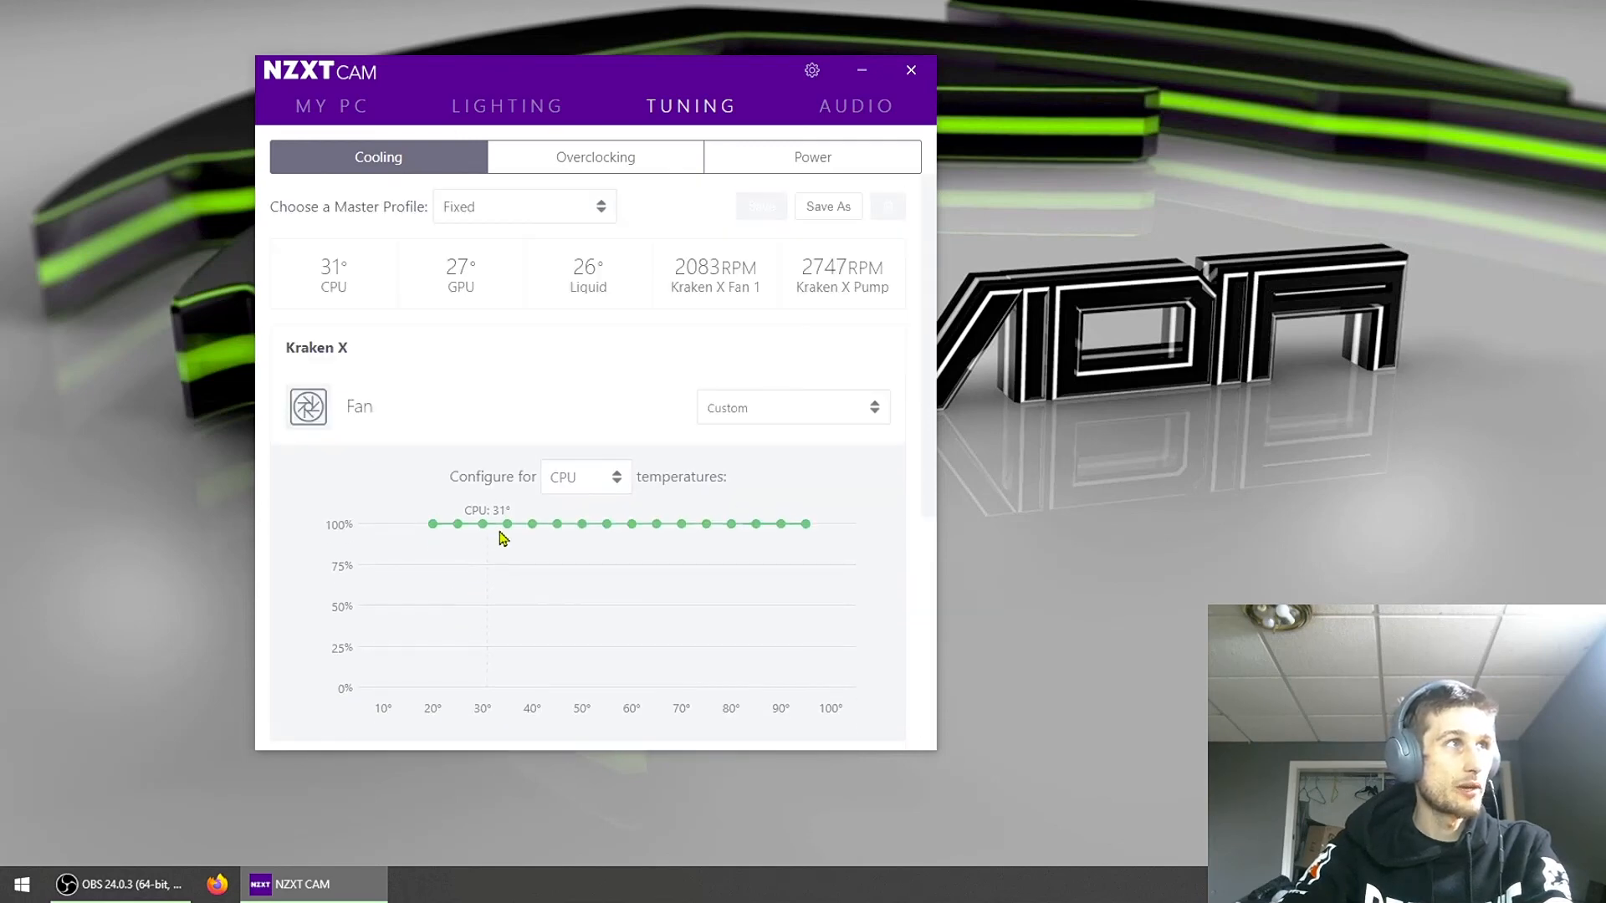
# Step: Review the PC monitoring overview and the GPU details, return to the overview, and close NZXT CAM
pyautogui.click(326, 102)
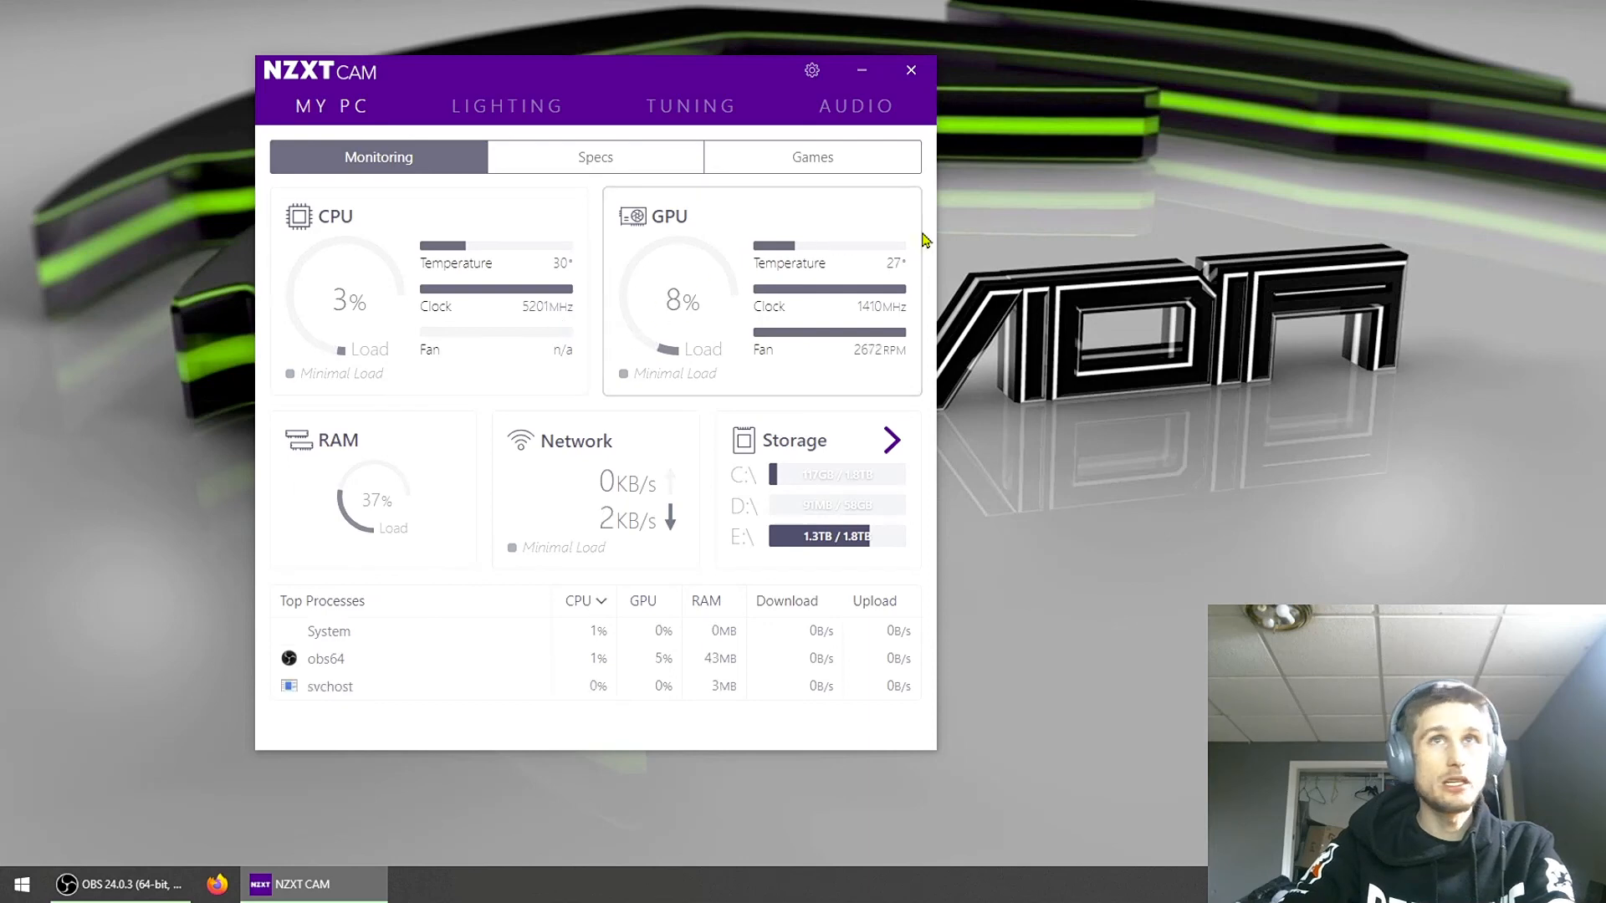
pyautogui.click(894, 276)
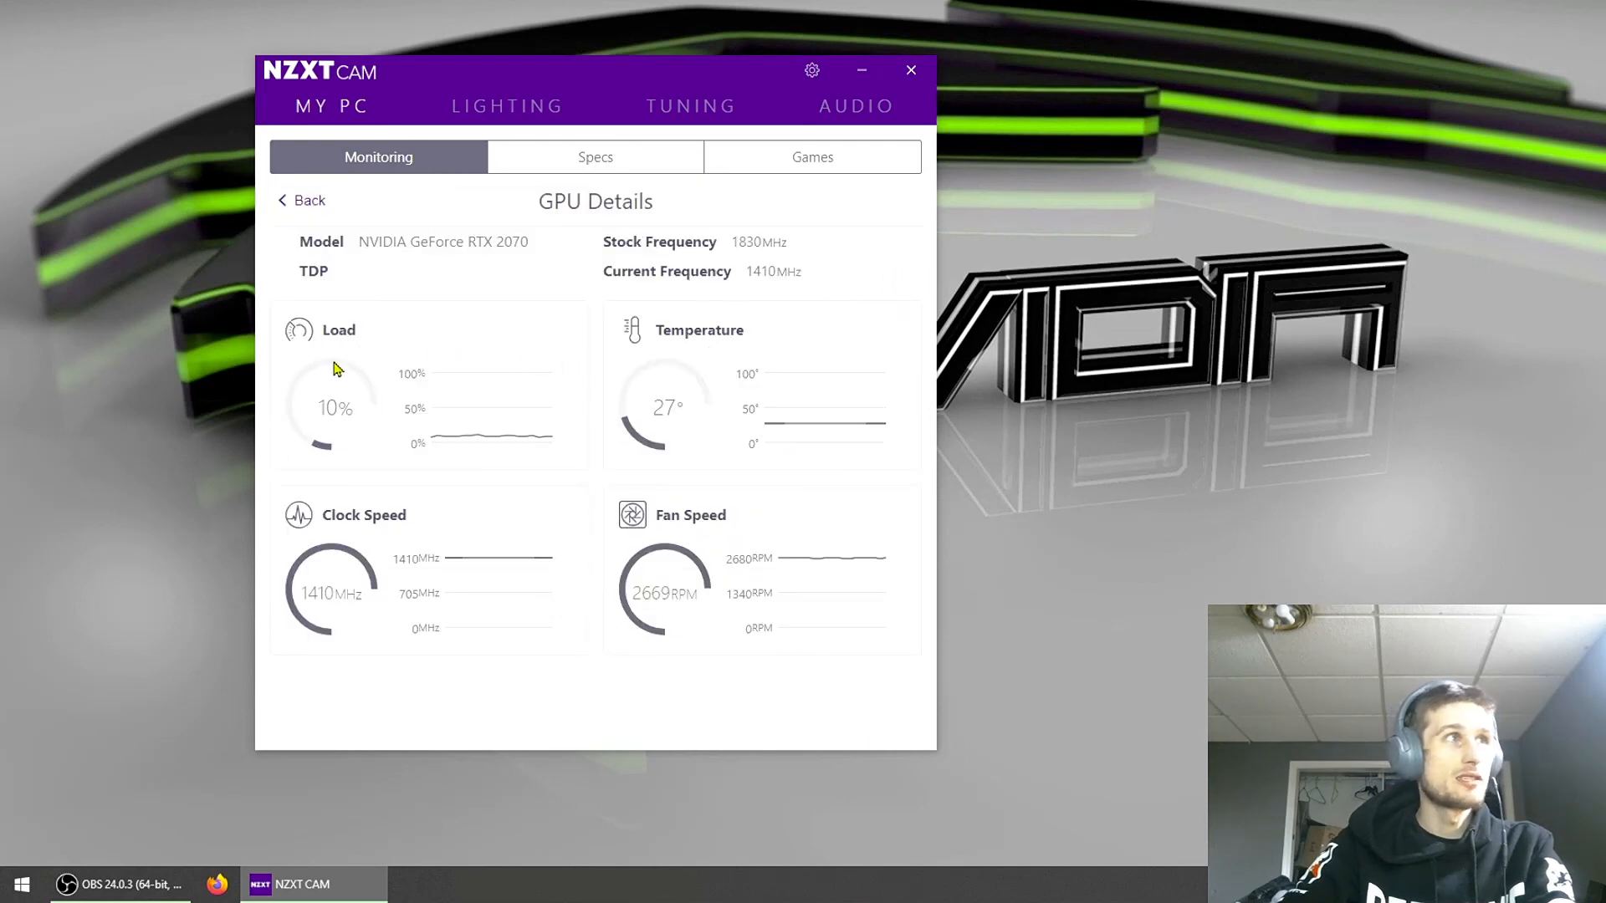
pyautogui.click(348, 124)
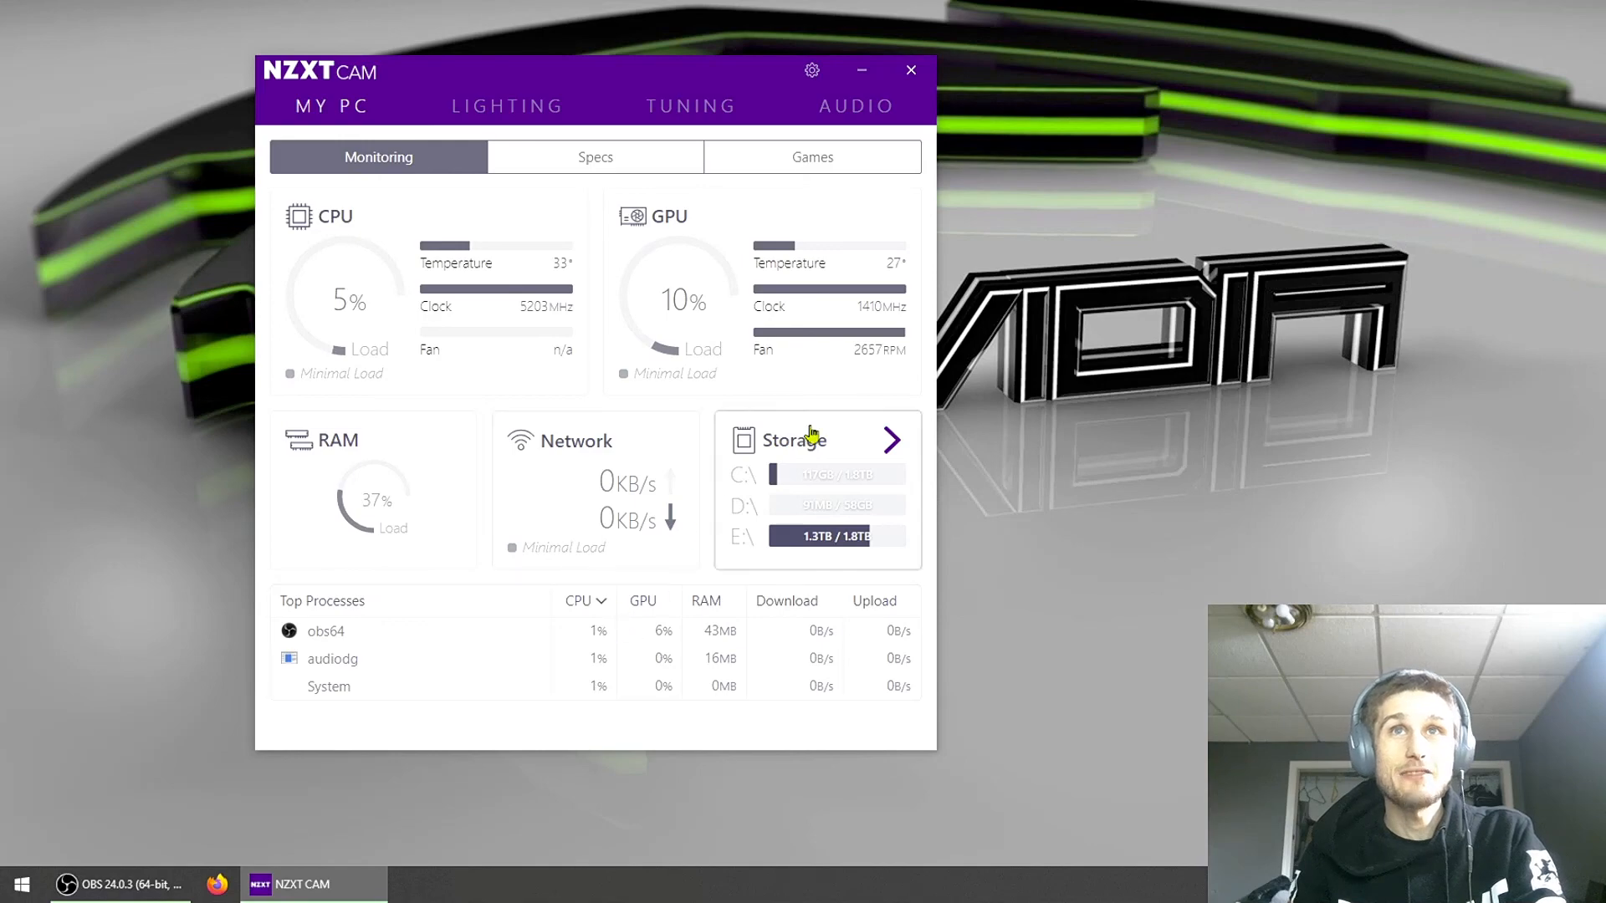
pyautogui.click(911, 70)
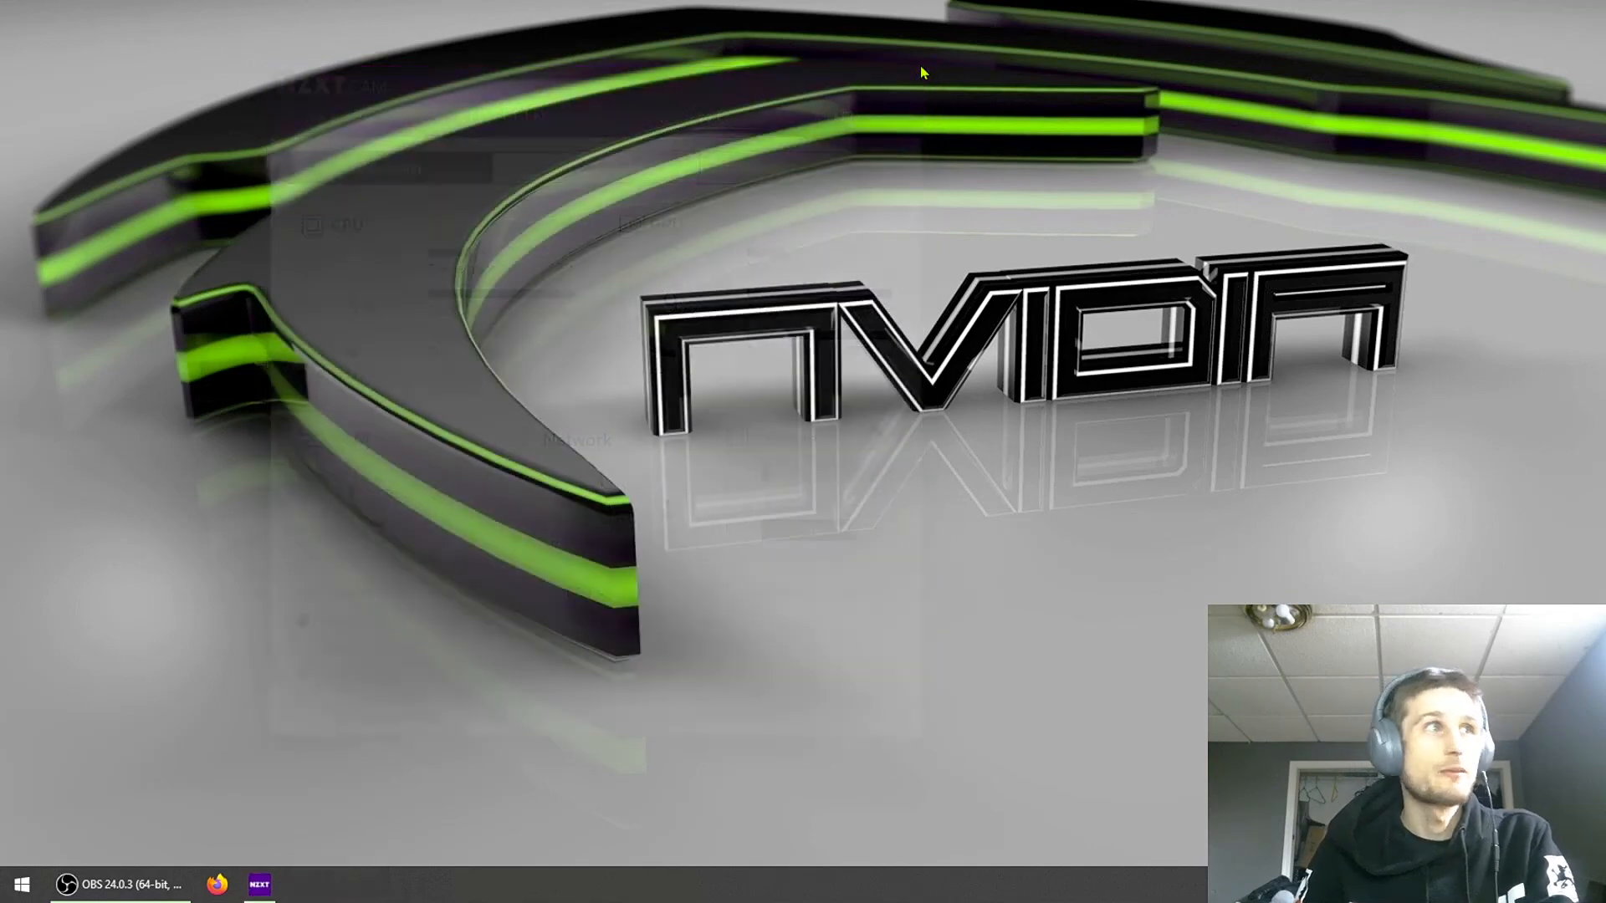